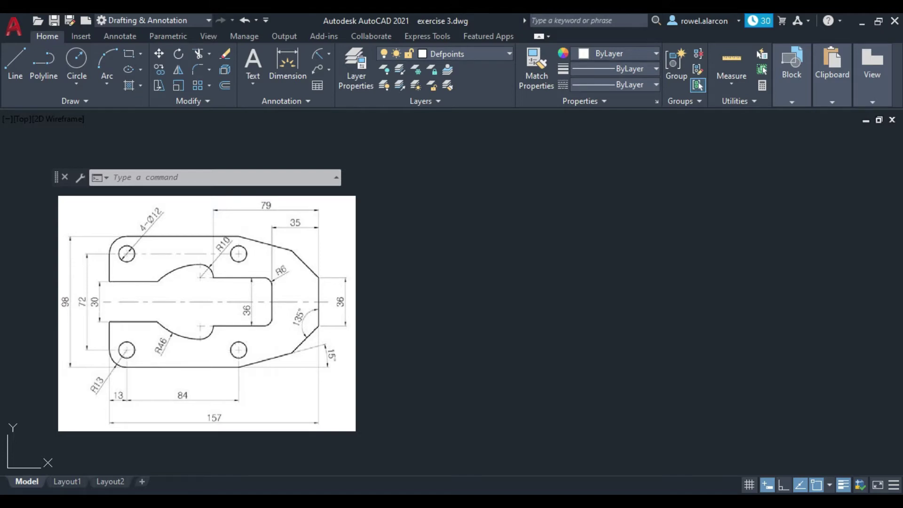
- Draw a rectangle 157 long and 49 wide in the empty space beside the reference drawing, extending downward from its upper corner
click(141, 54)
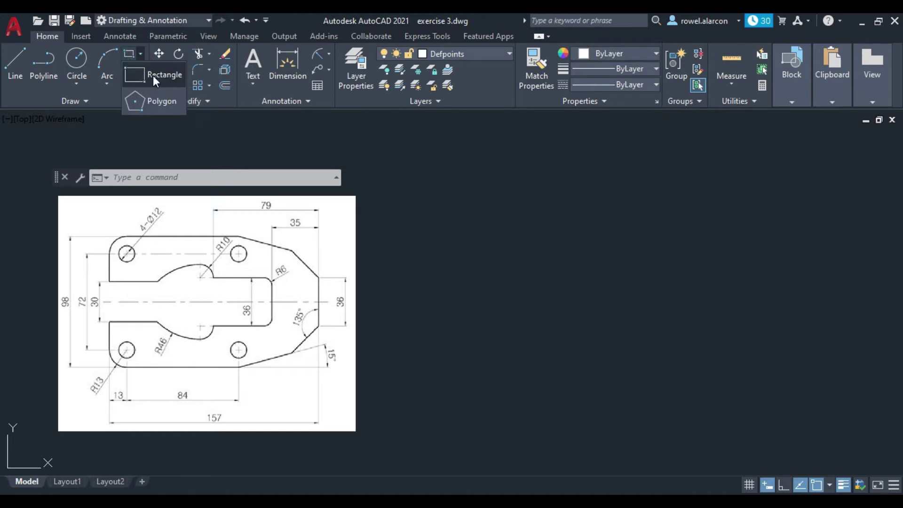
click(154, 78)
click(449, 262)
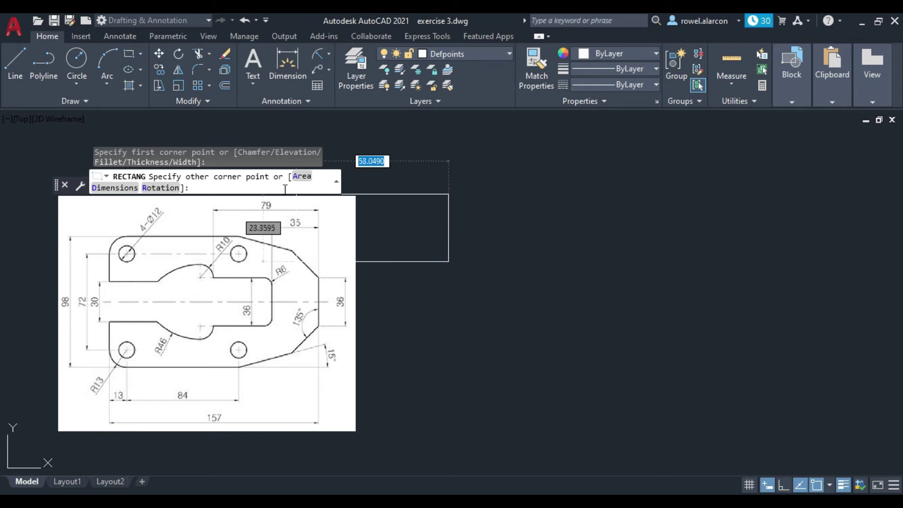
click(115, 188)
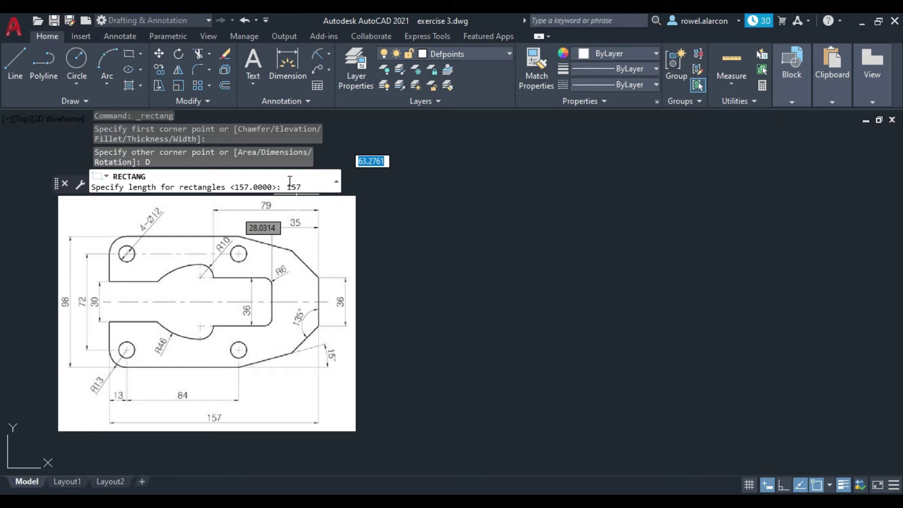
key(Return)
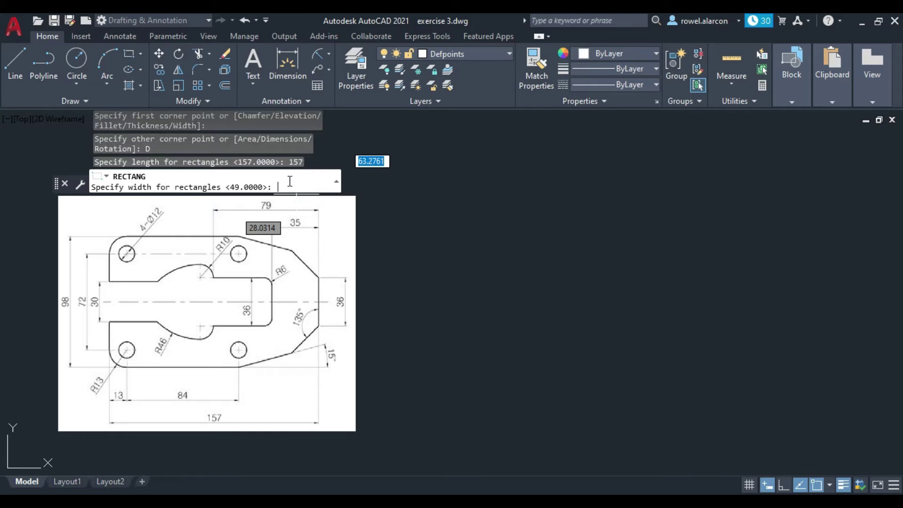
text(49)
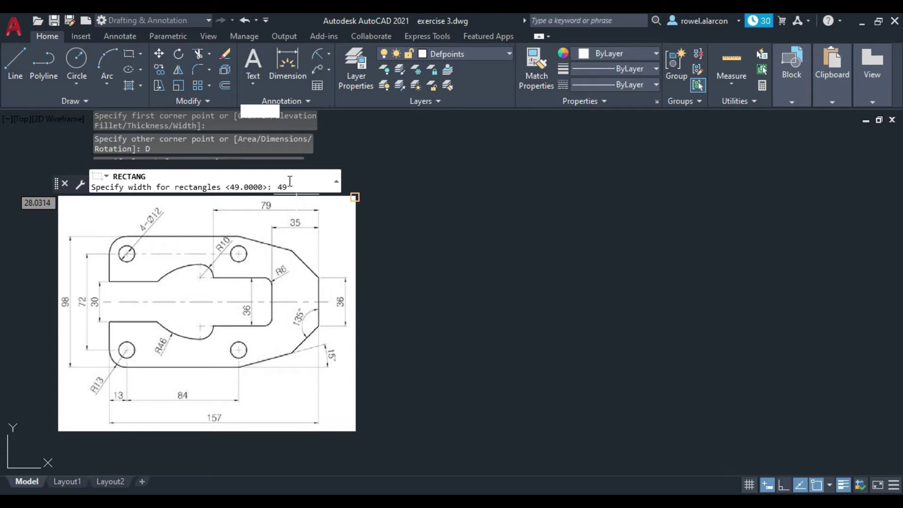
key(Return)
click(716, 415)
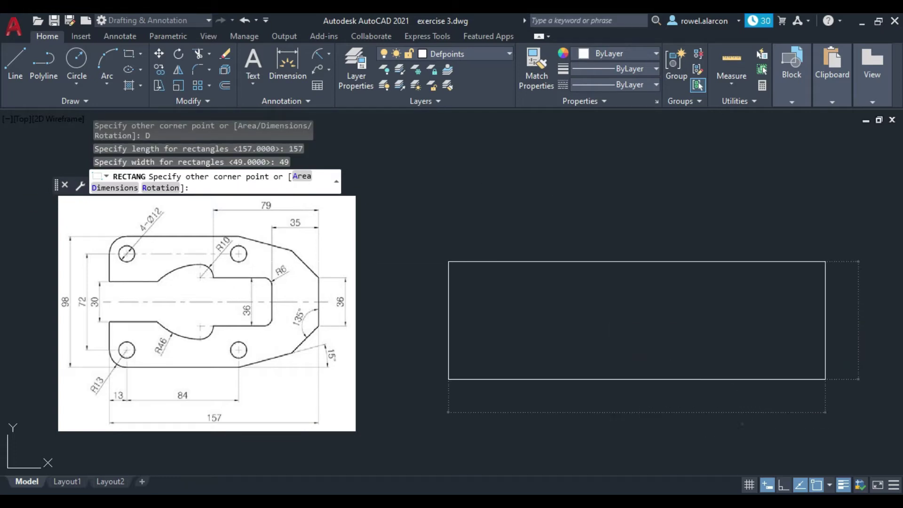
key(Escape)
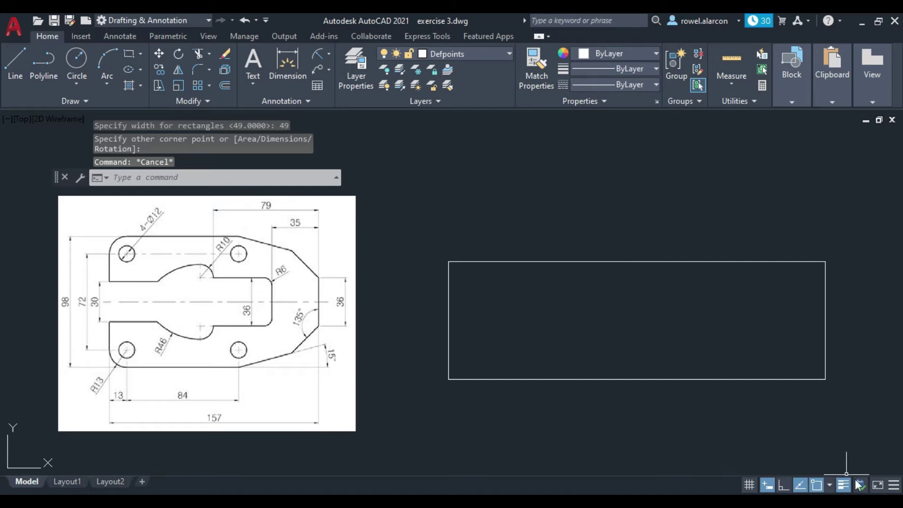
- Accept the object snap modes Endpoint, Midpoint, Center, Quadrant and Intersection, and turn off dynamic input
click(830, 485)
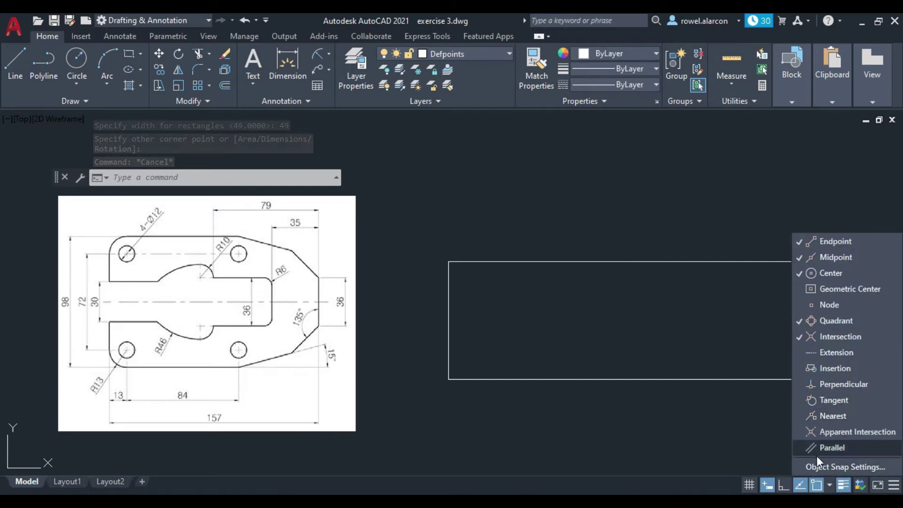
click(822, 467)
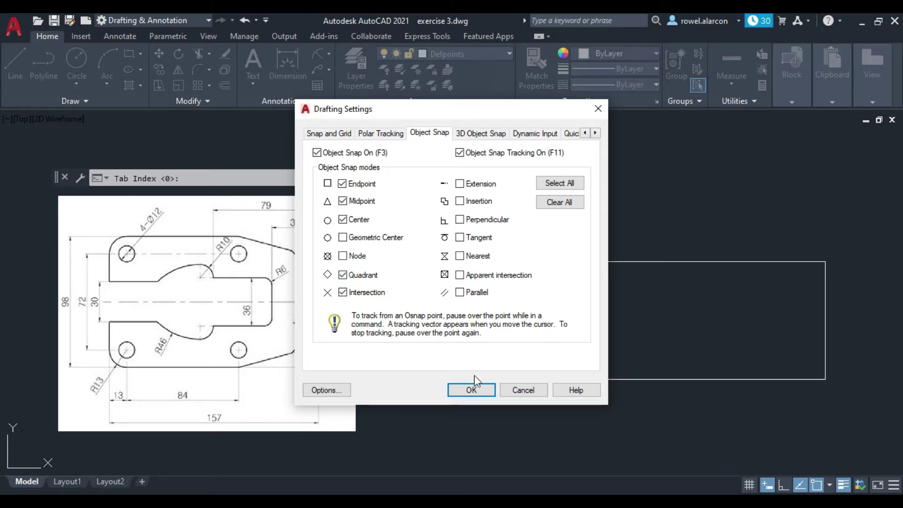
click(472, 391)
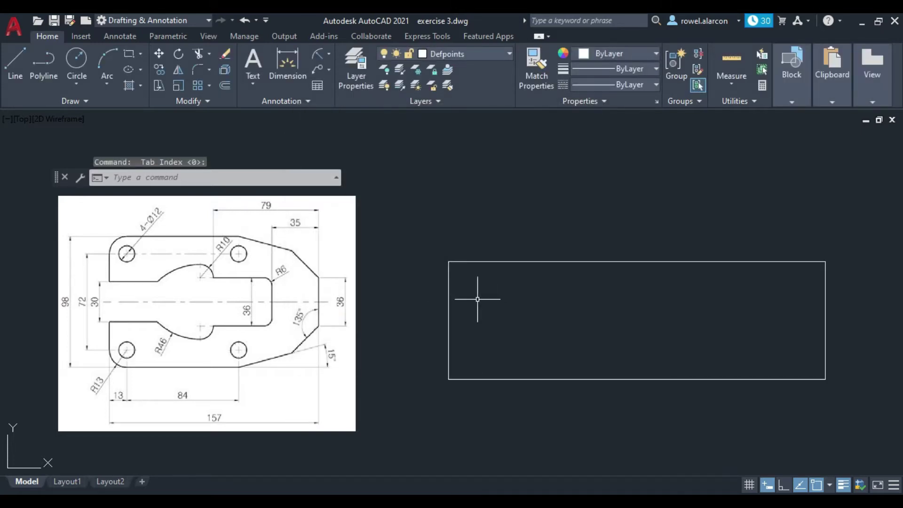
click(769, 484)
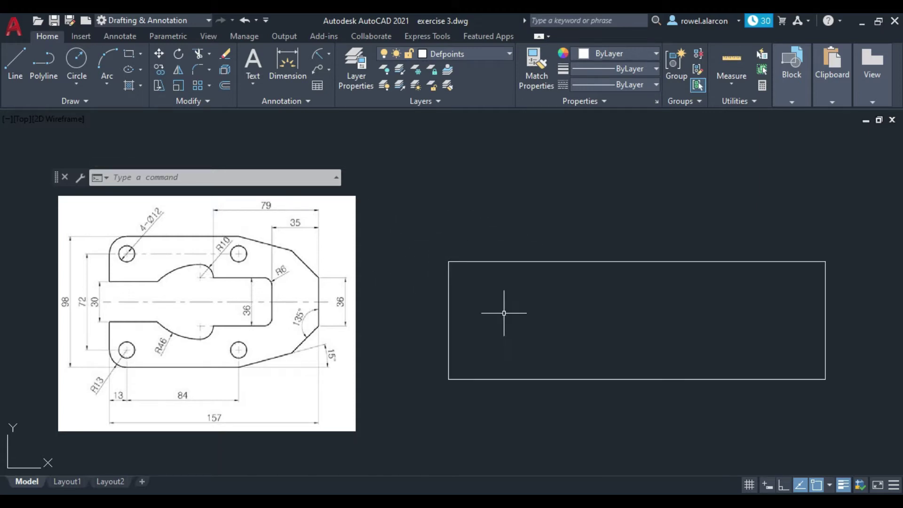
- Explode the 157 by 49 rectangle into separate lines
click(221, 71)
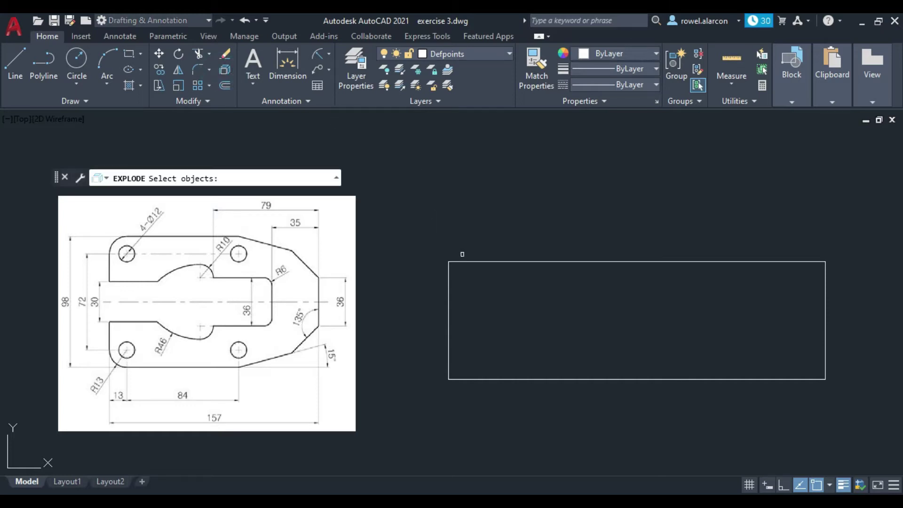
click(464, 260)
key(Return)
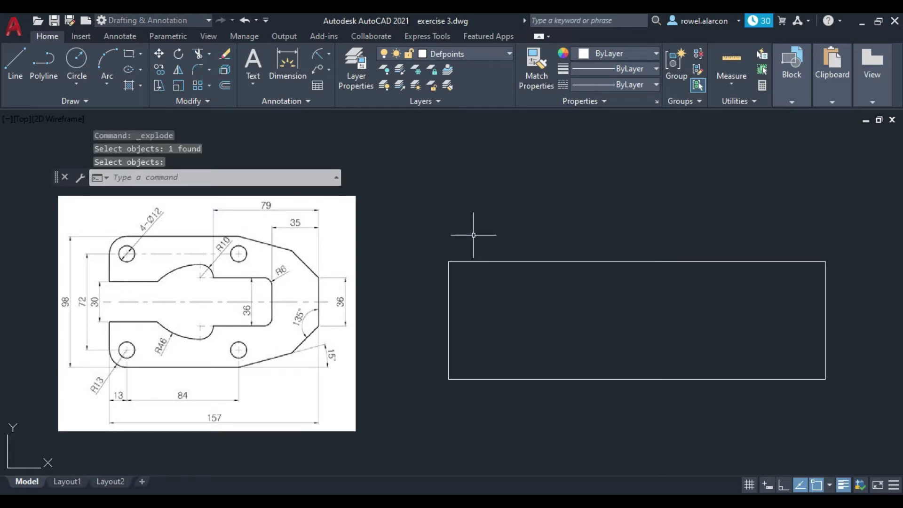
click(502, 261)
key(Escape)
key(Escape)
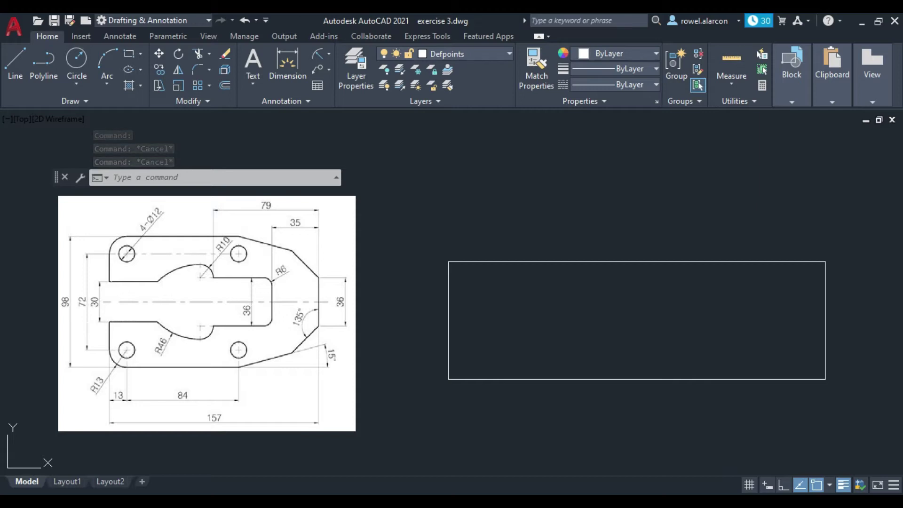
- Offset the rectangle's upper edge by 15 toward the inside of the shape
click(108, 278)
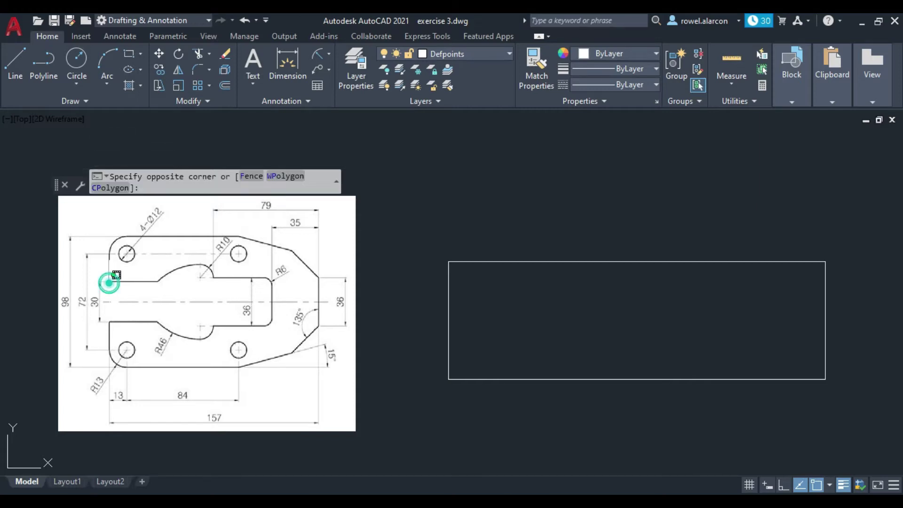
click(115, 325)
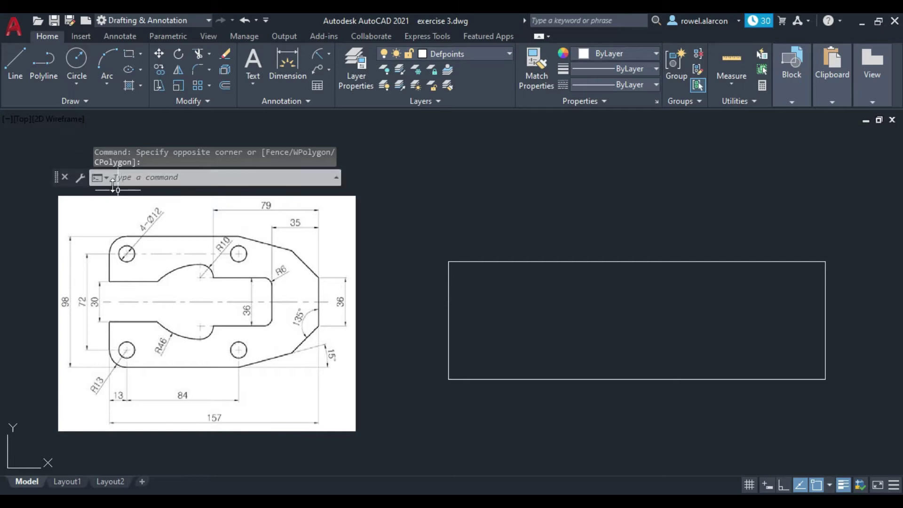
click(225, 85)
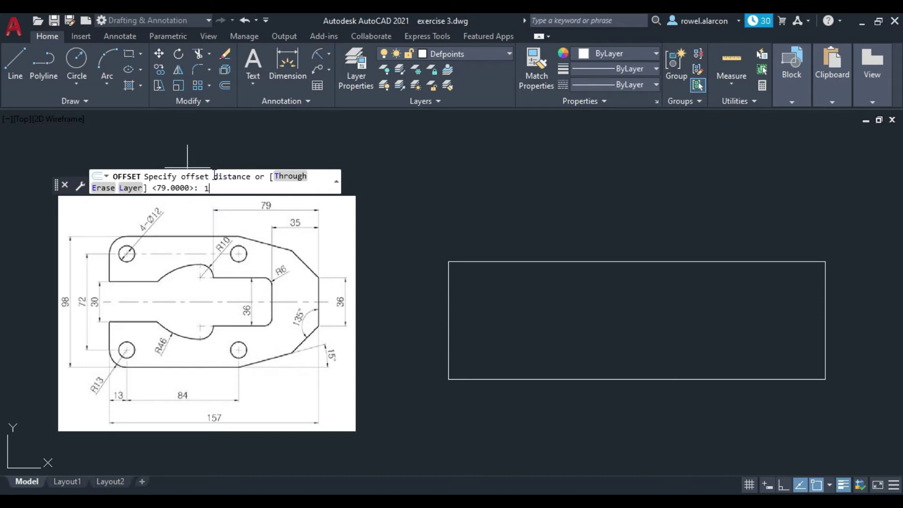
key(Return)
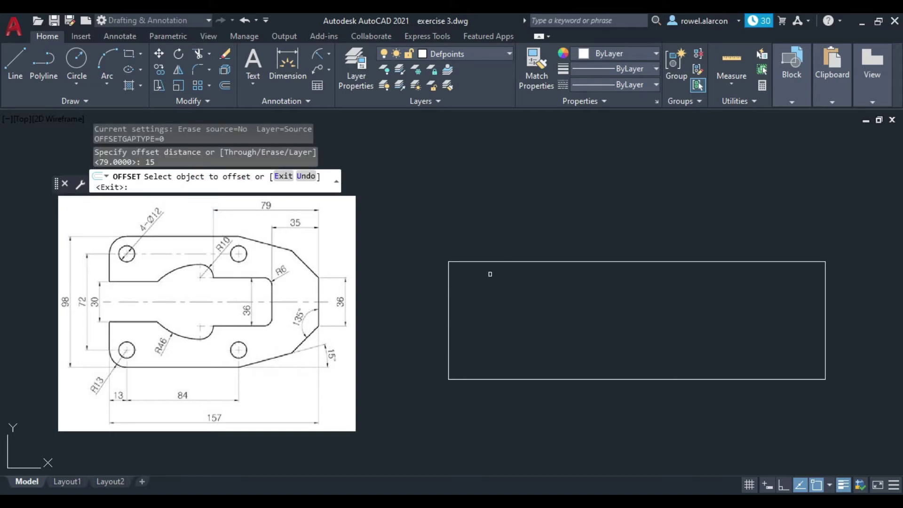
click(499, 264)
click(501, 339)
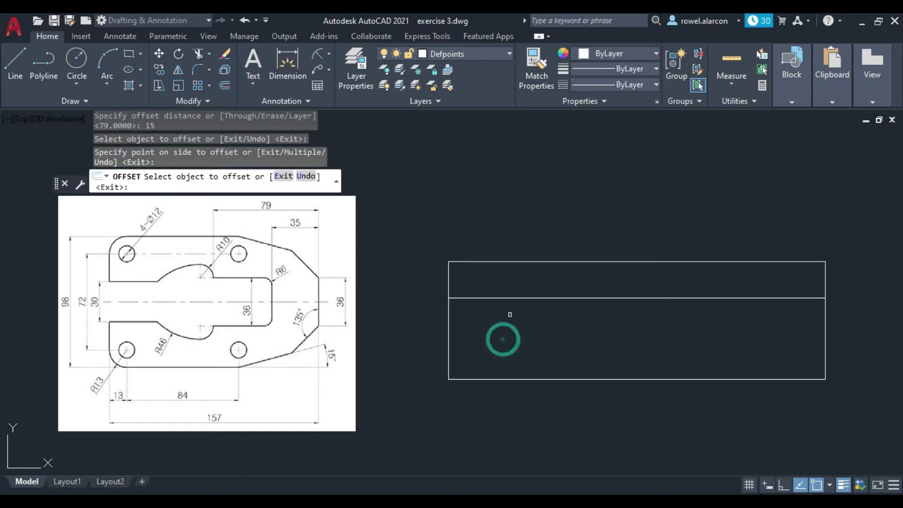
key(Escape)
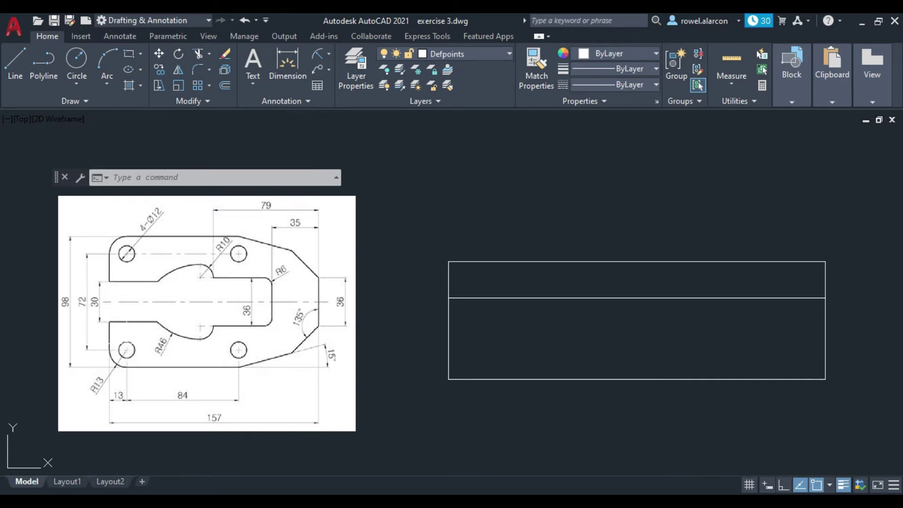
click(127, 344)
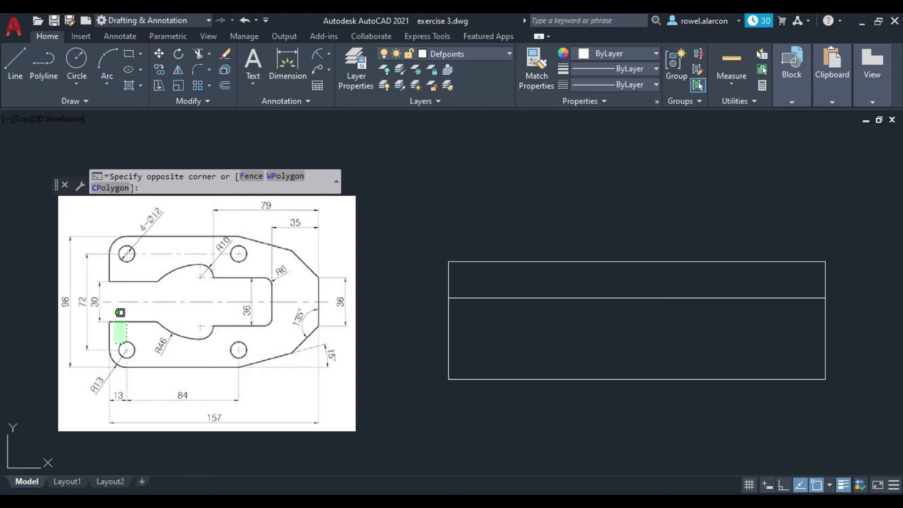
key(Escape)
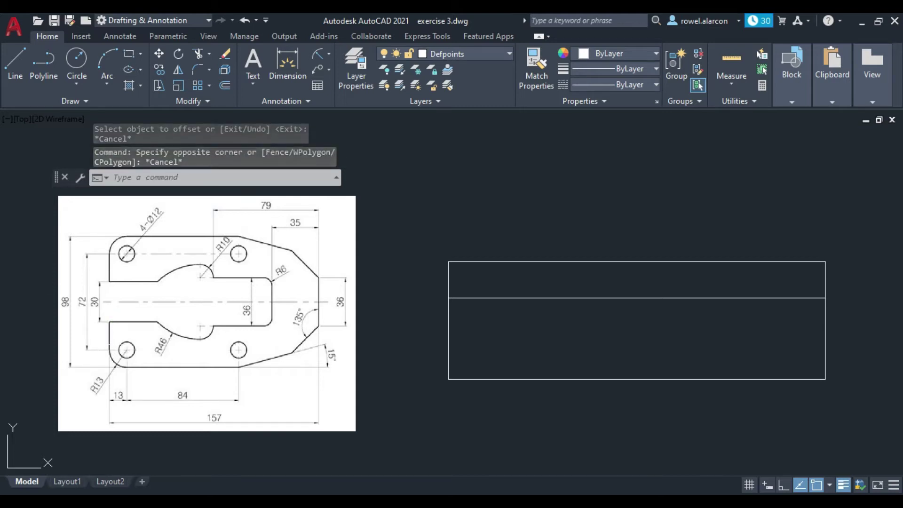
key(Escape)
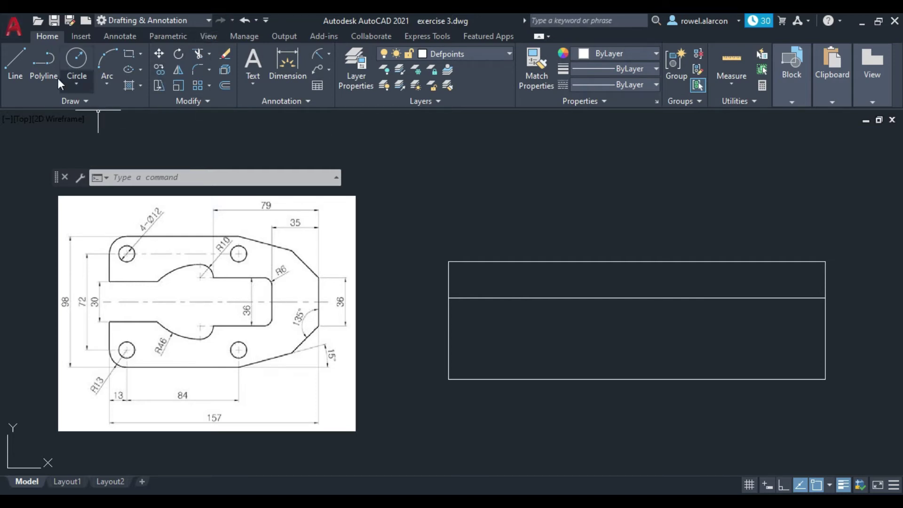
- With Ortho on, draw a 13-long horizontal line inward from the left edge, starting 36 below the upper-left corner, and turn Ortho off
click(19, 60)
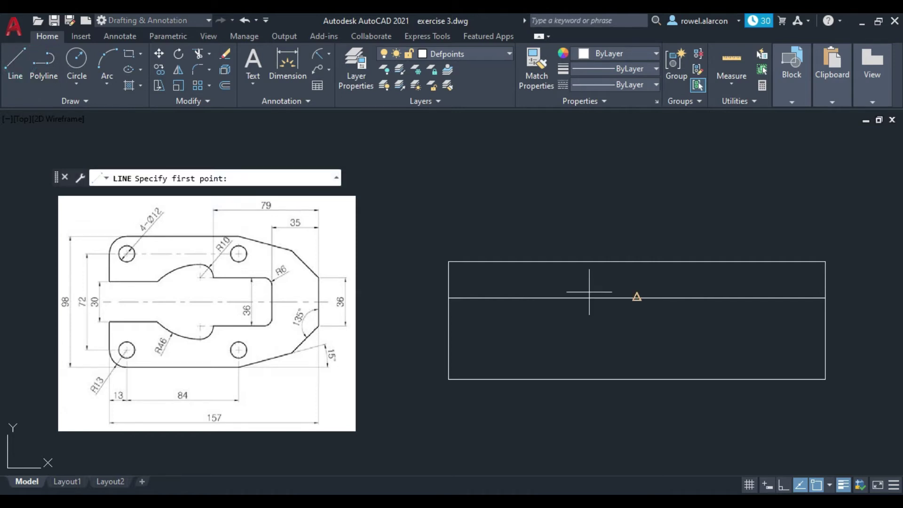
click(783, 484)
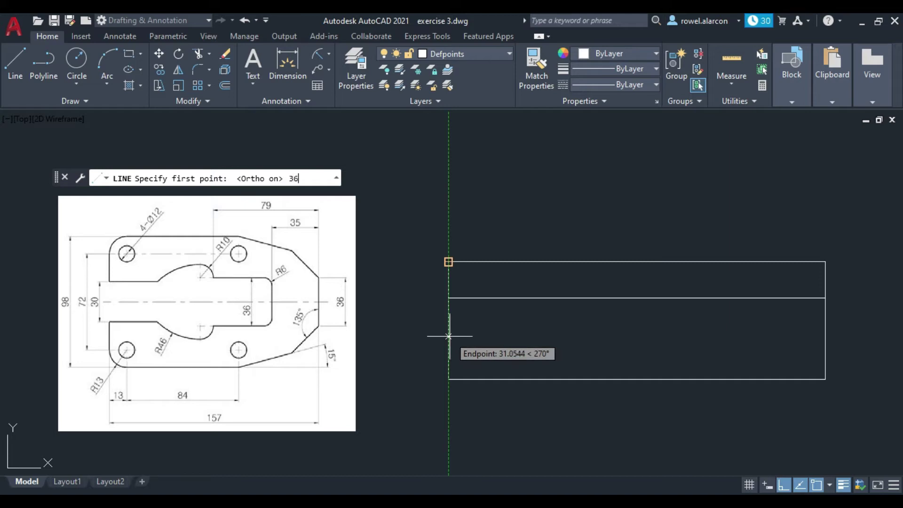
text(36)
key(Return)
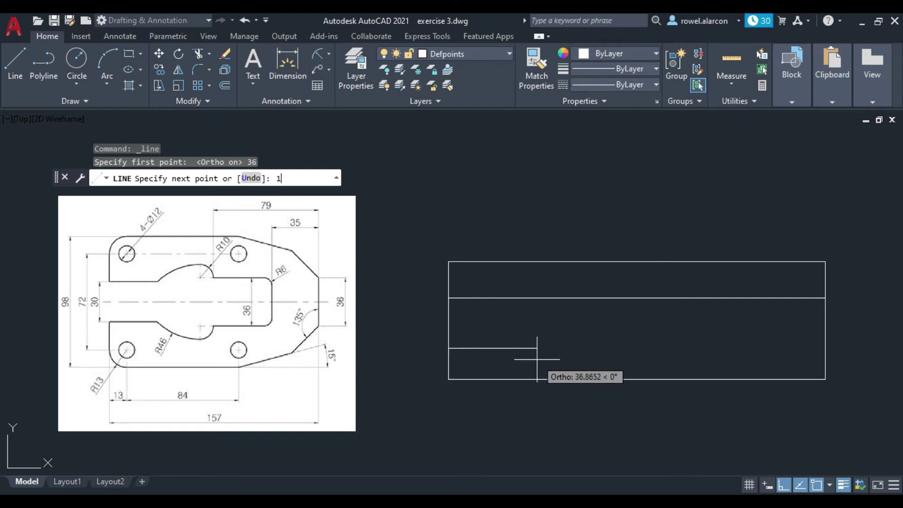
text(13)
key(Return)
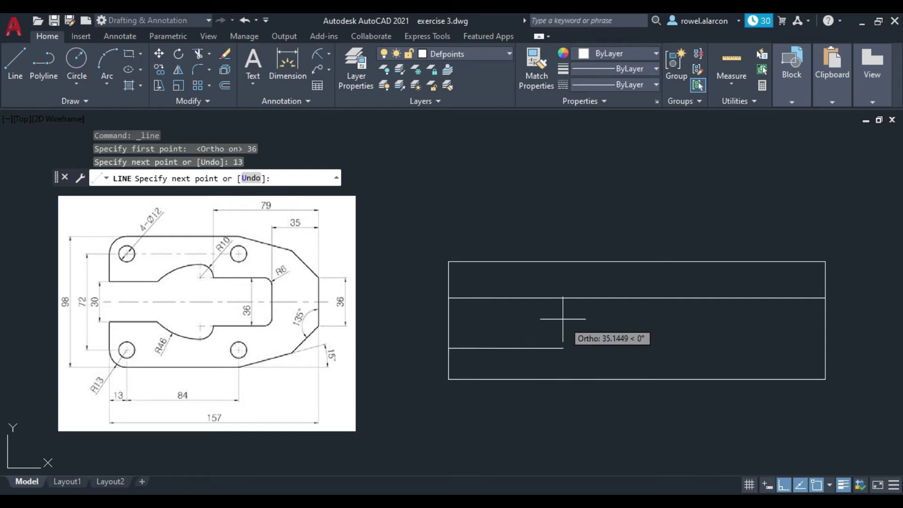
key(Escape)
key(F8)
key(Escape)
key(Escape)
key(Escape)
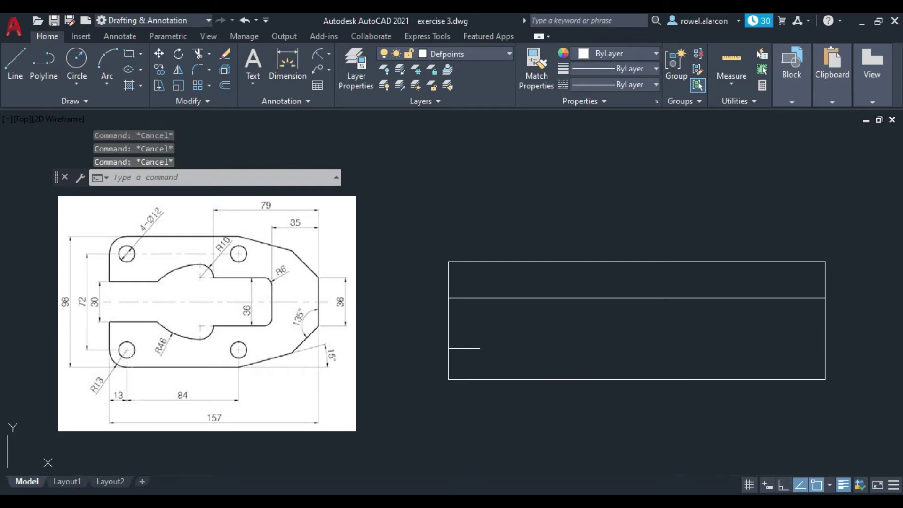
- Fillet the rectangle's lower-left corner with a radius of 13
click(119, 350)
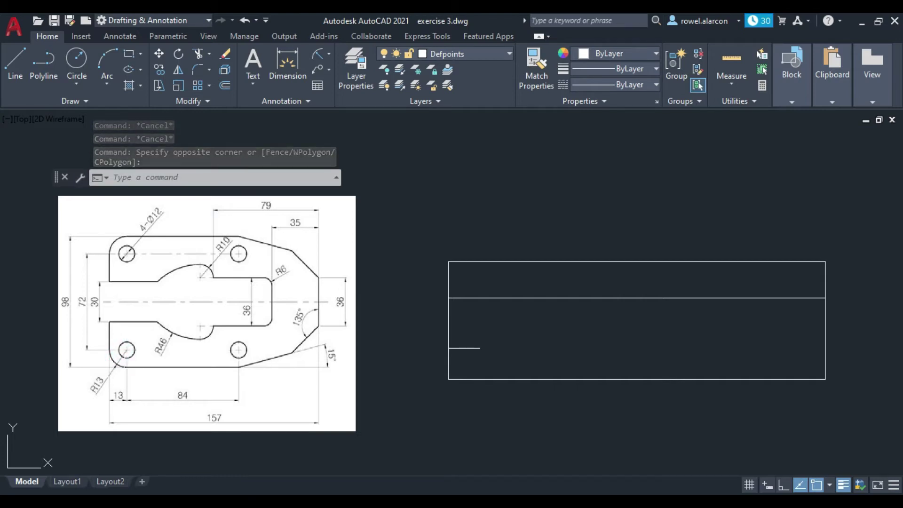
key(Escape)
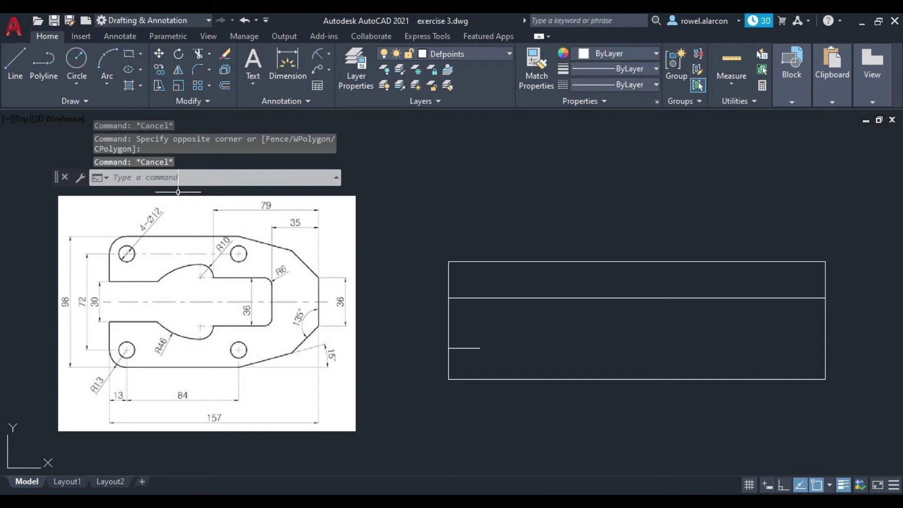
click(196, 70)
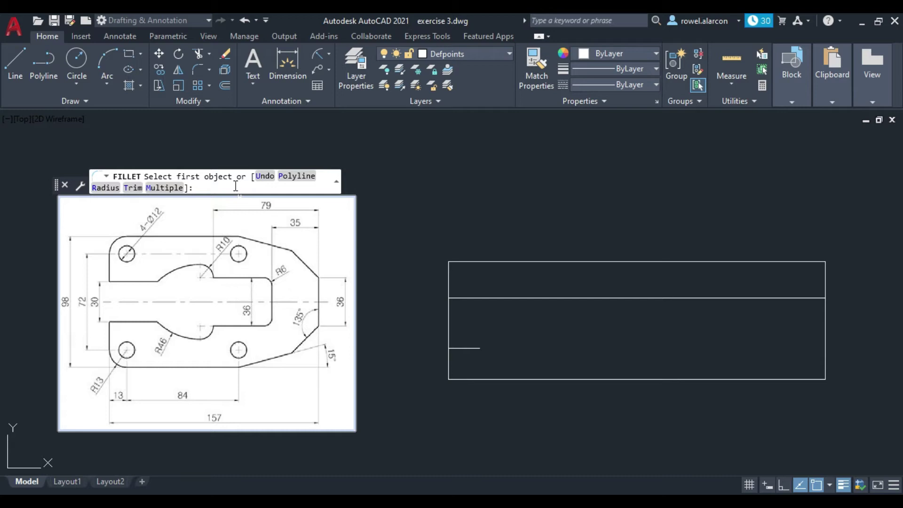
text(r)
key(Return)
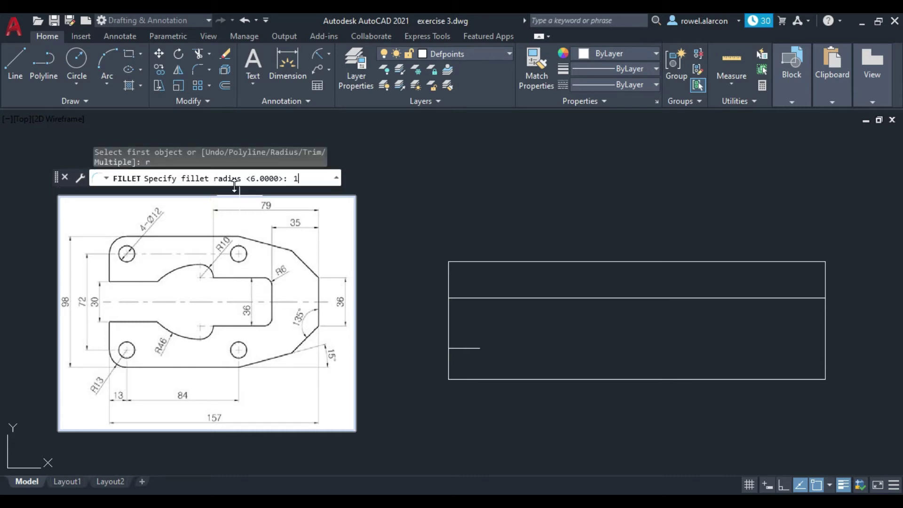
text(13)
key(Return)
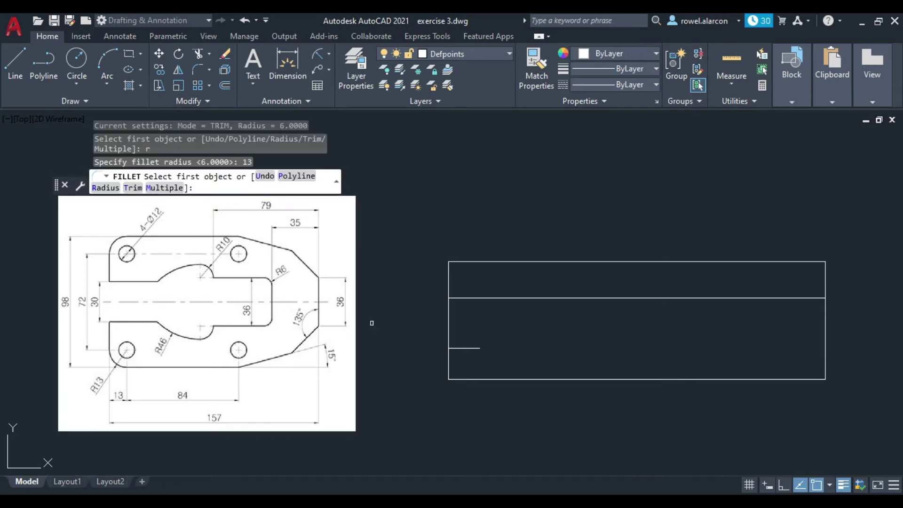
click(448, 363)
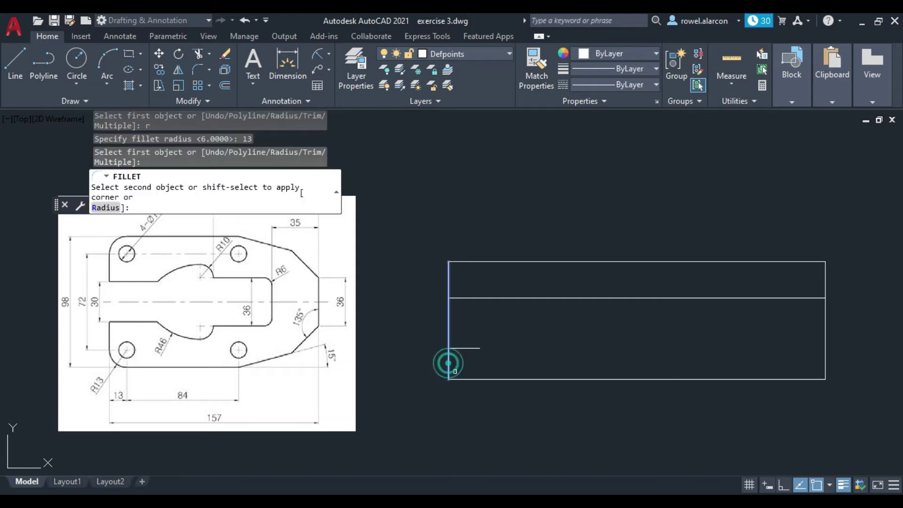
click(461, 379)
key(Escape)
key(Escape)
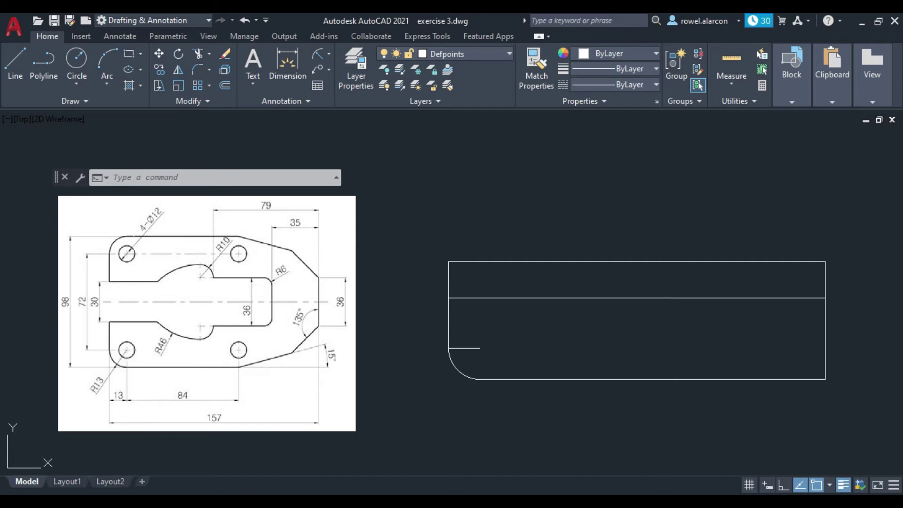
- Draw a circle of radius 6 centred on the inner end of the 13-long horizontal line, and erase that line
click(78, 59)
click(479, 348)
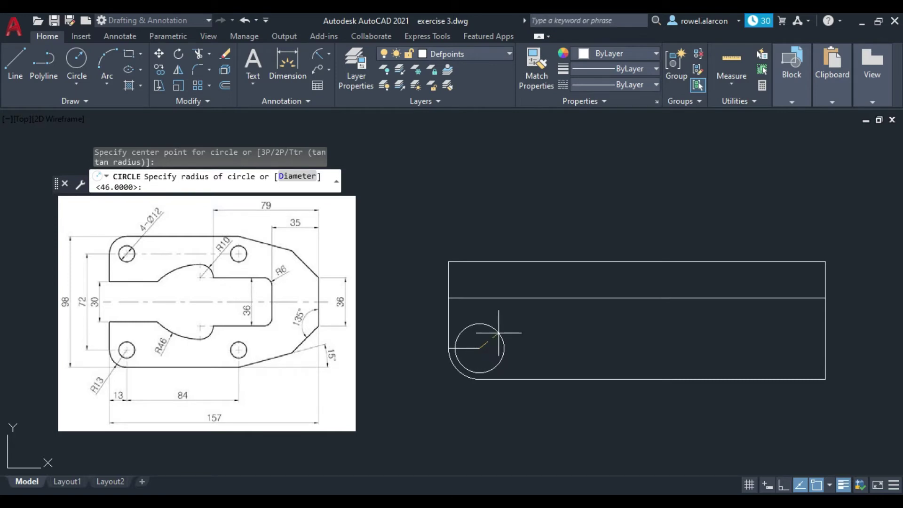
text(6)
key(Return)
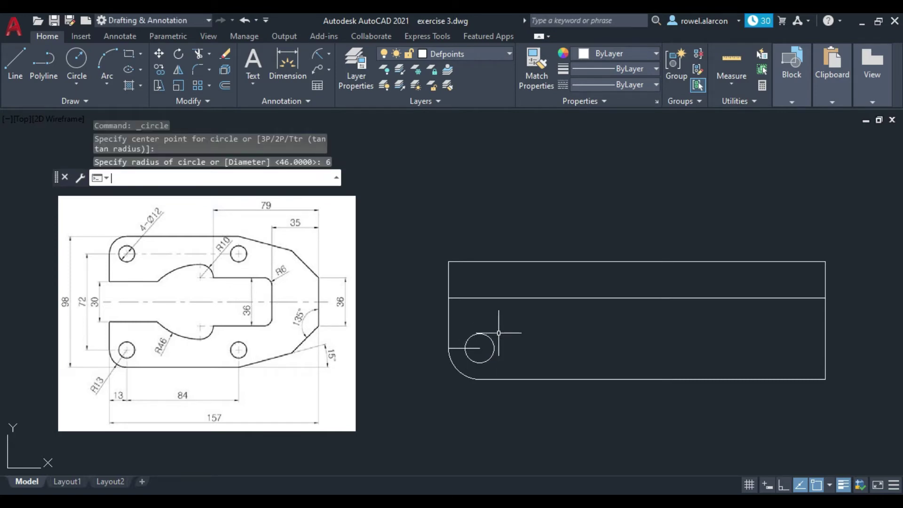
key(Escape)
key(Escape)
click(459, 349)
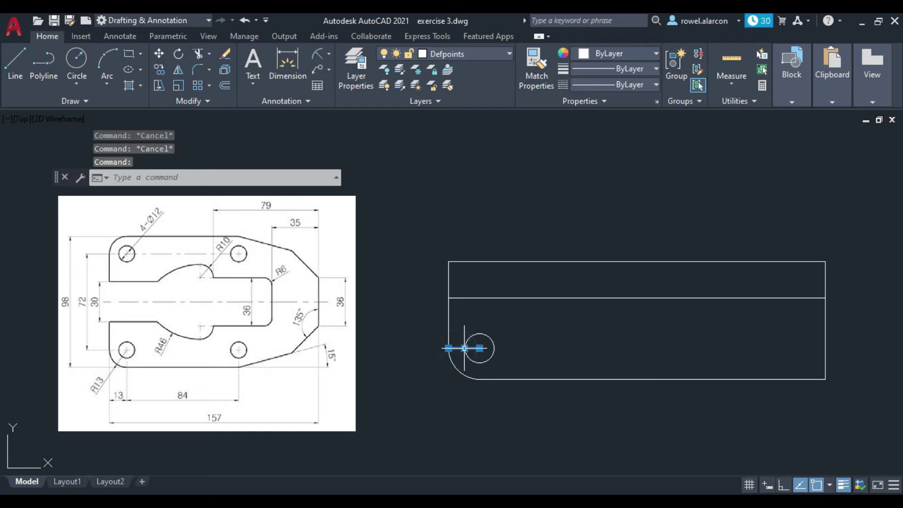
key(Delete)
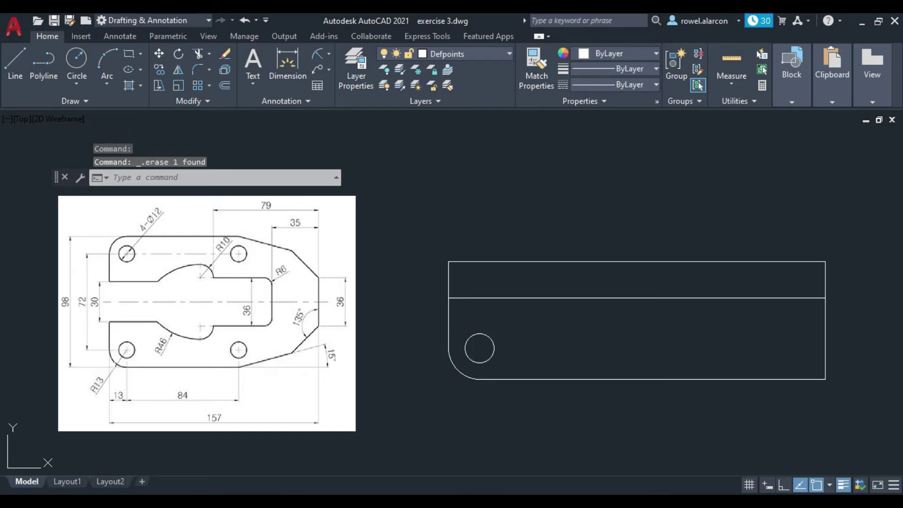
click(125, 349)
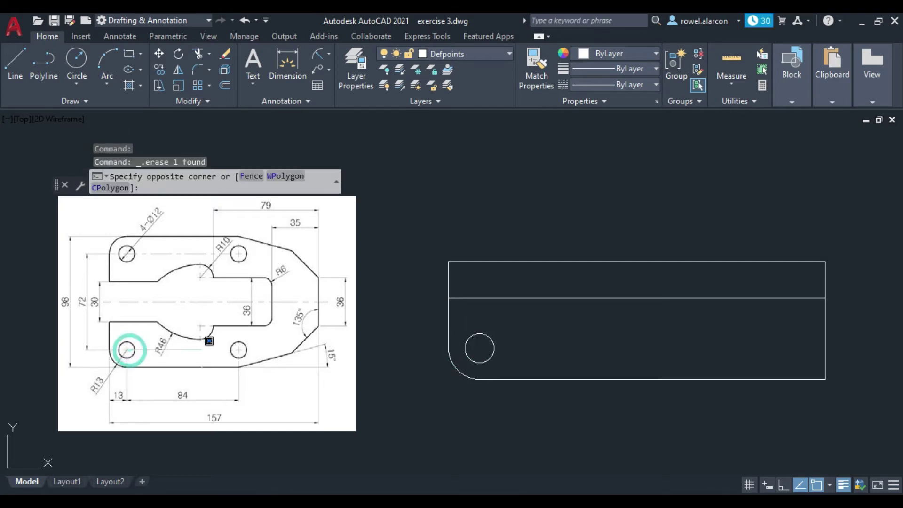
click(238, 353)
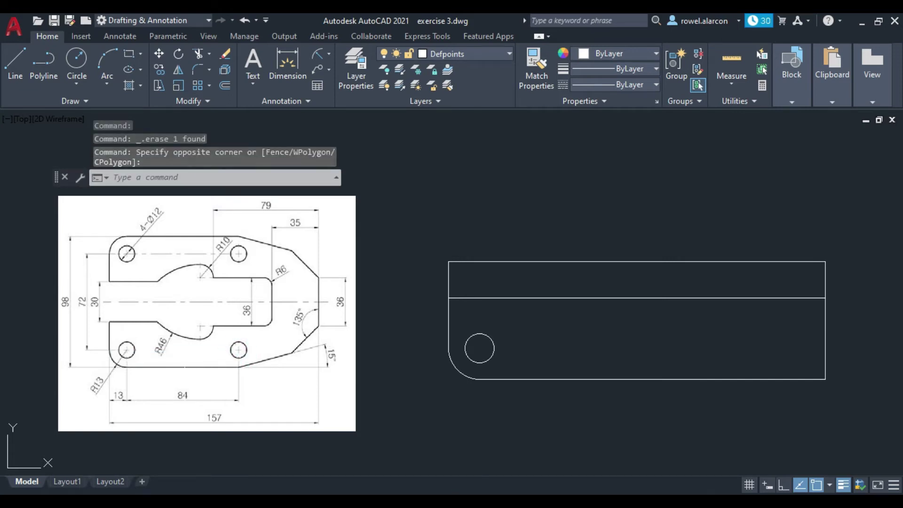
key(Escape)
key(Escape)
key(Escape)
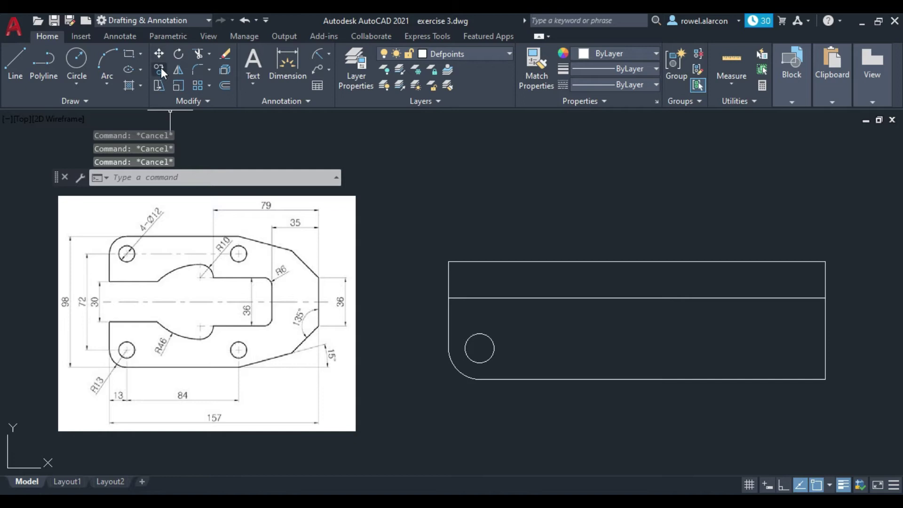
- With Ortho on, copy the radius 6 circle from its centre 84 horizontally to the right
click(160, 69)
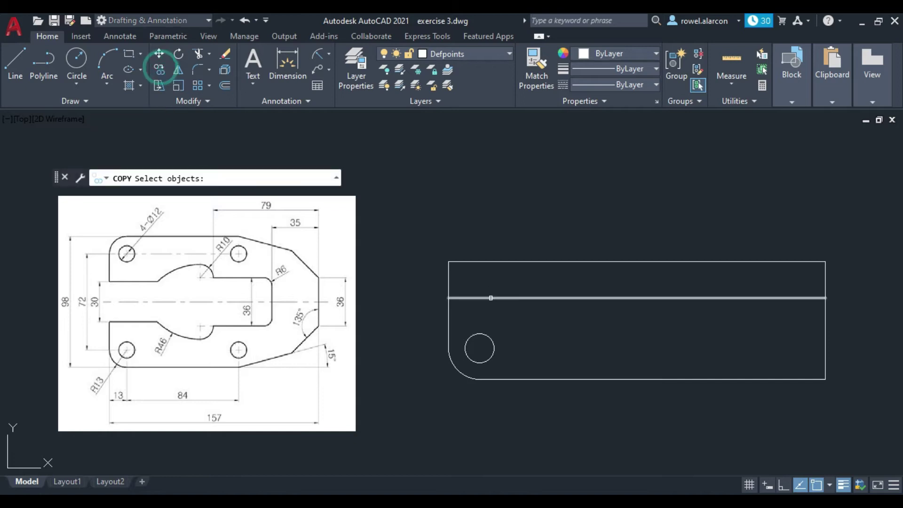
click(491, 338)
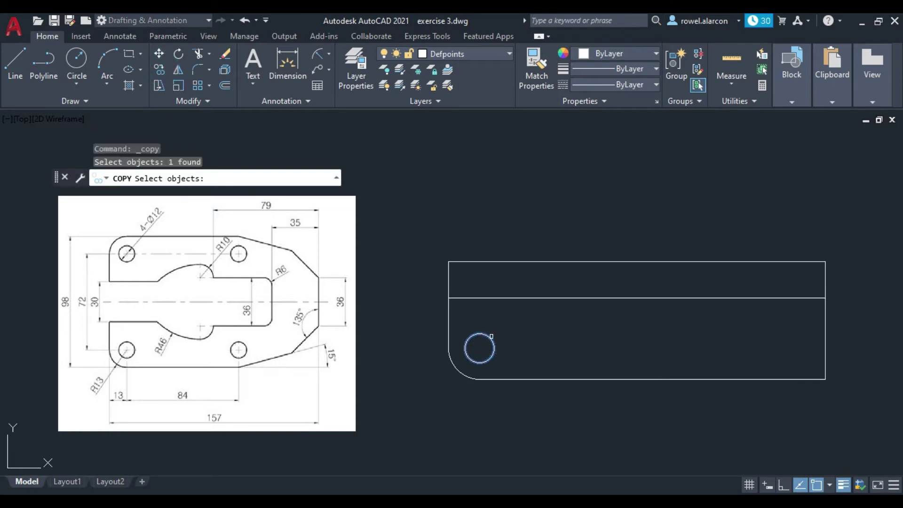
key(Return)
click(784, 485)
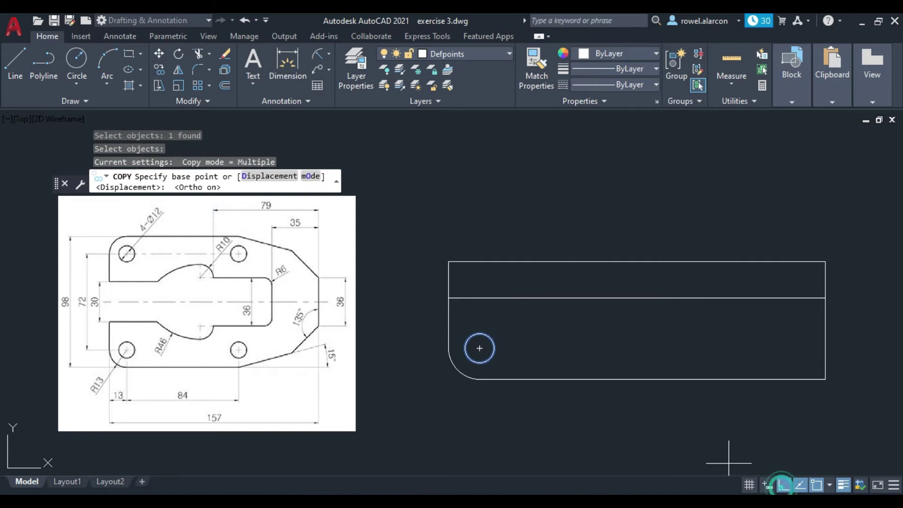
click(480, 348)
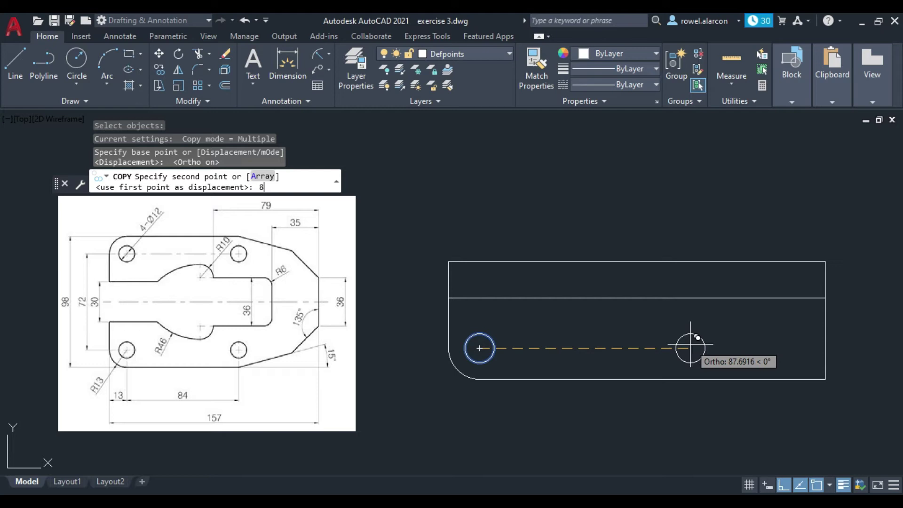
text(84)
key(Return)
key(Escape)
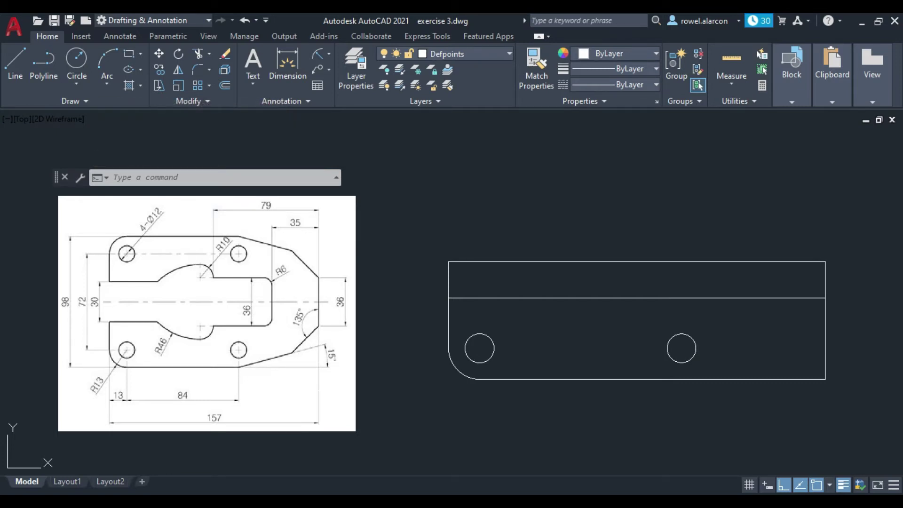
key(Escape)
key(Escape)
key(Escape)
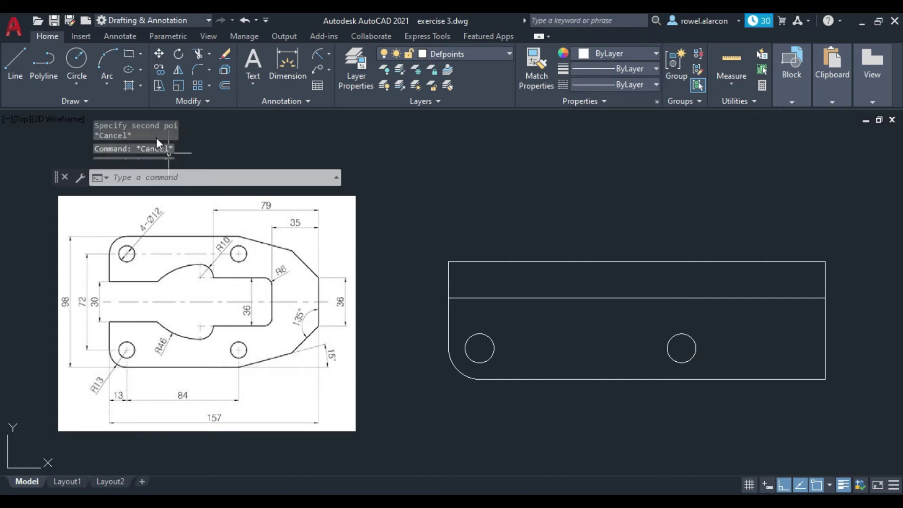
- With Ortho off and dynamic input on, draw a 75-long line at 15° up to the right from the lower edge, starting directly below the copied circle's centre
click(15, 60)
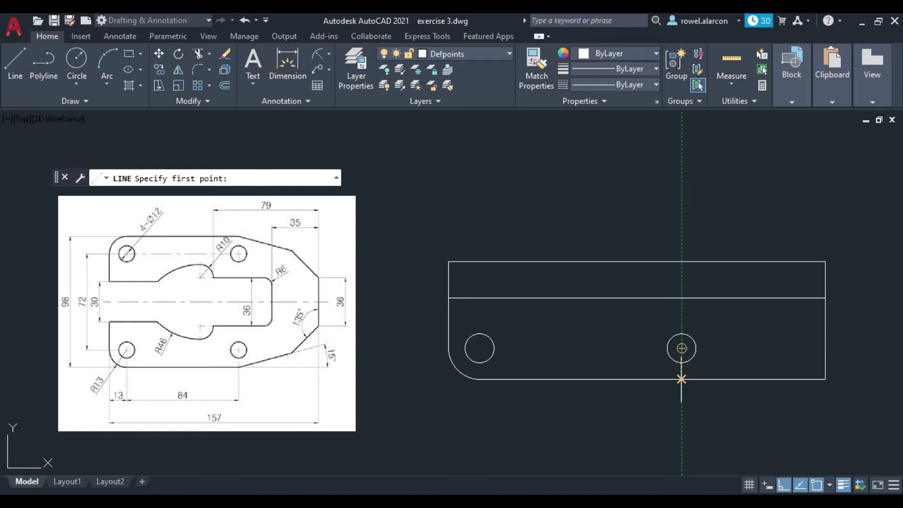
click(682, 379)
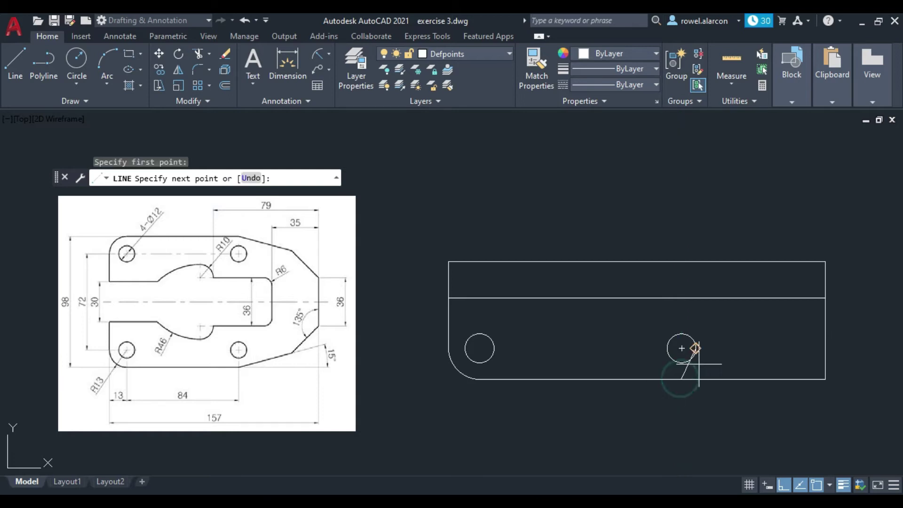
click(785, 489)
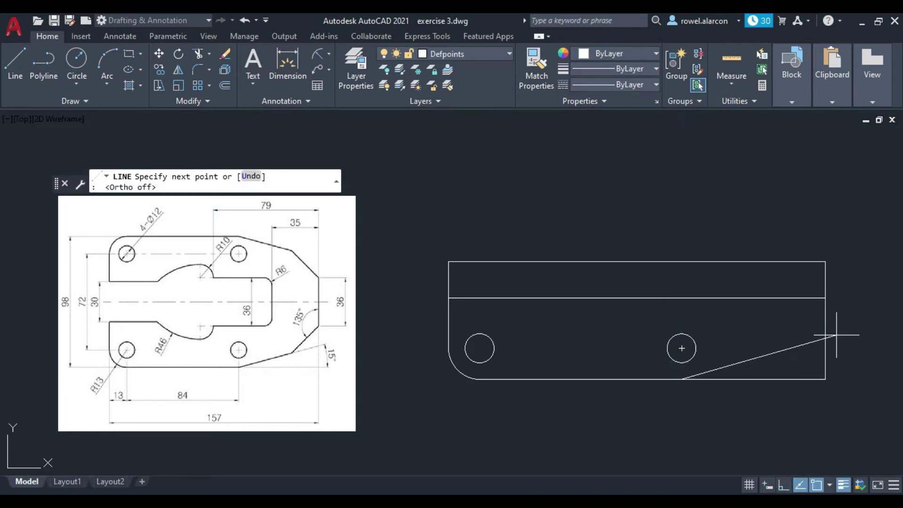
click(768, 488)
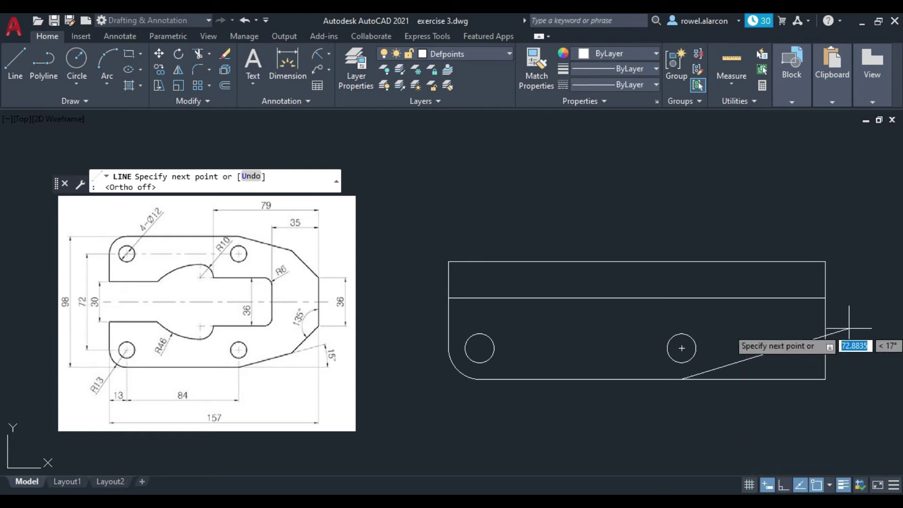
text(75)
key(Tab)
text(15)
key(Return)
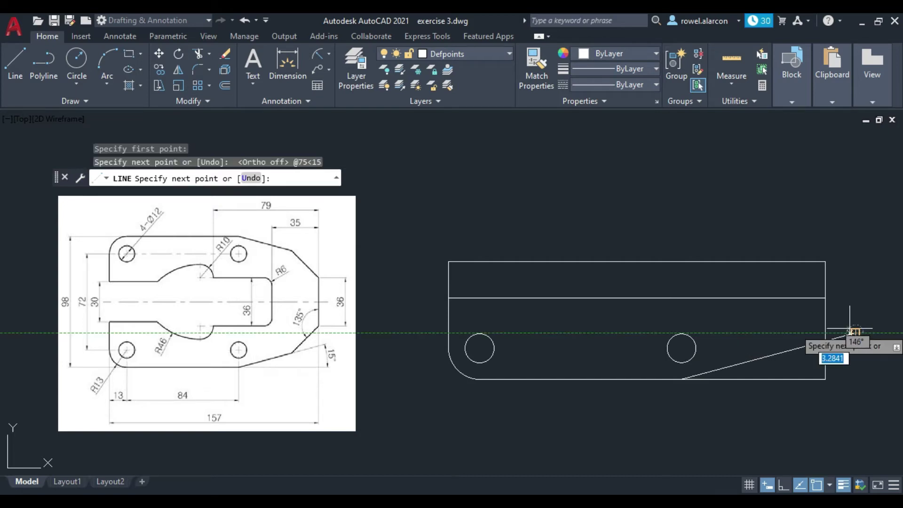
key(Escape)
key(Escape)
key(Escape)
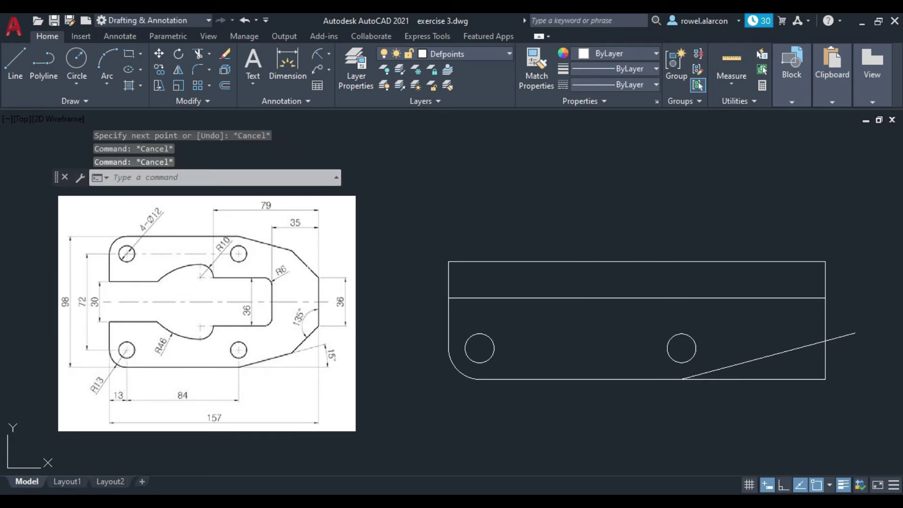
click(329, 264)
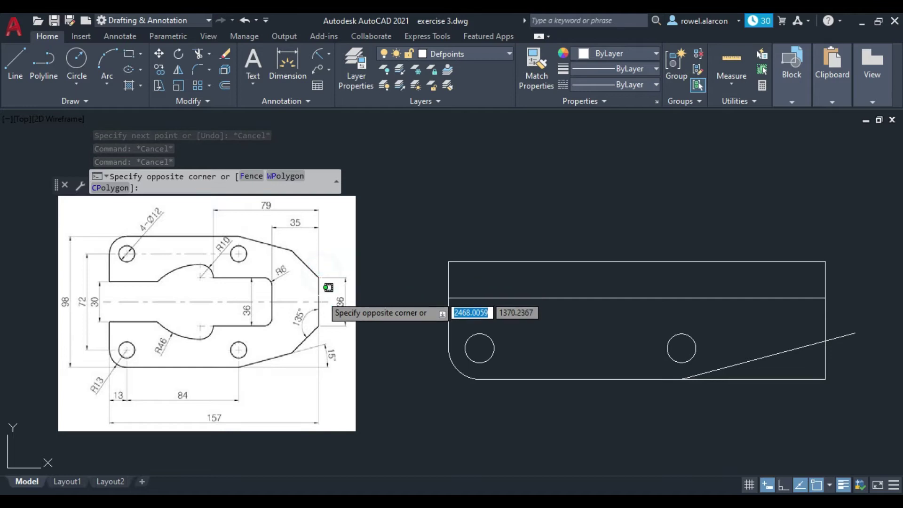
key(Escape)
click(329, 311)
key(Escape)
click(329, 306)
key(Escape)
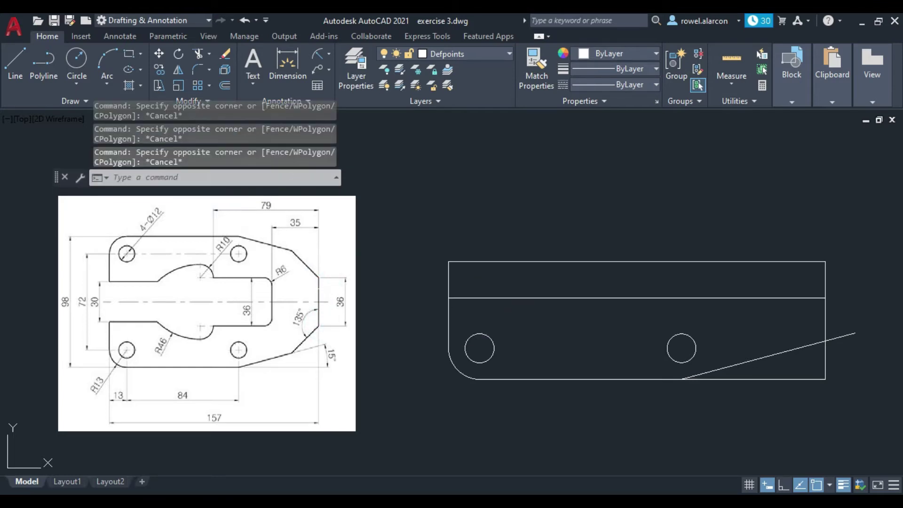
- Draw a 60-long line down to the left at 135°, starting on the plate's right edge 18 below its upper-right corner
click(10, 60)
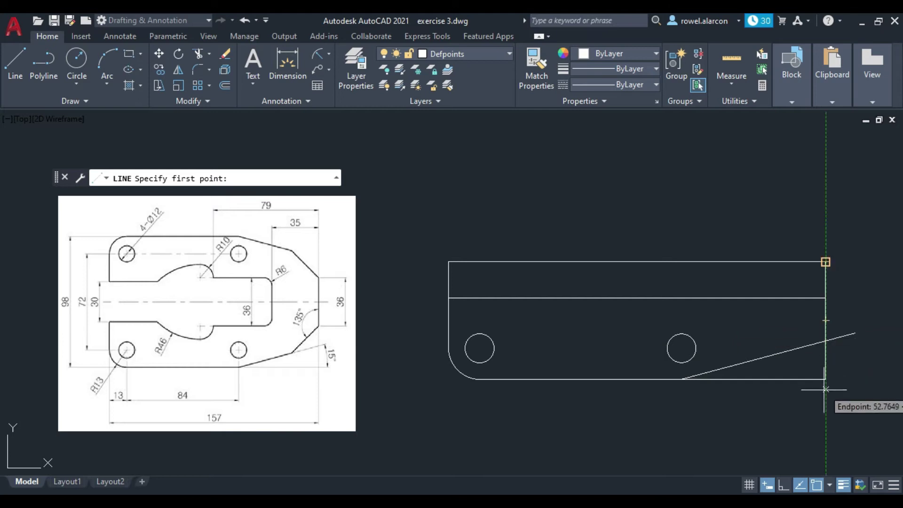
text(18)
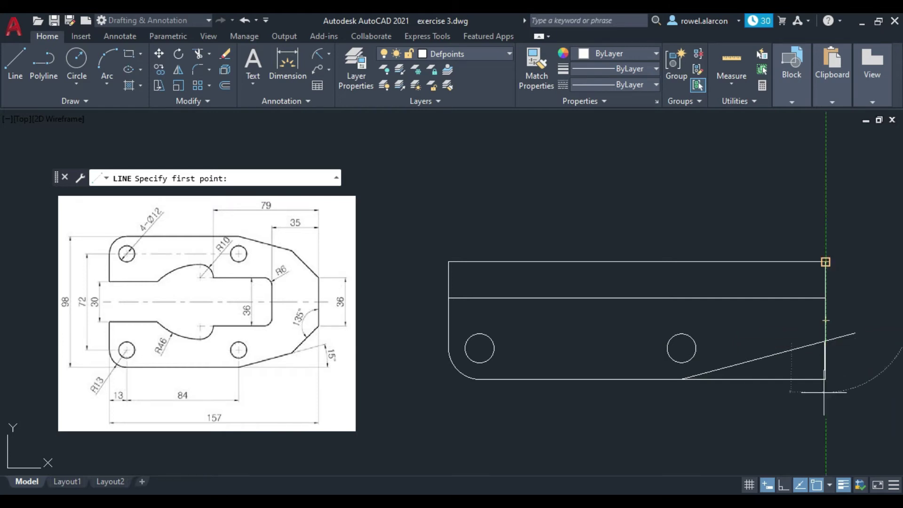
key(Return)
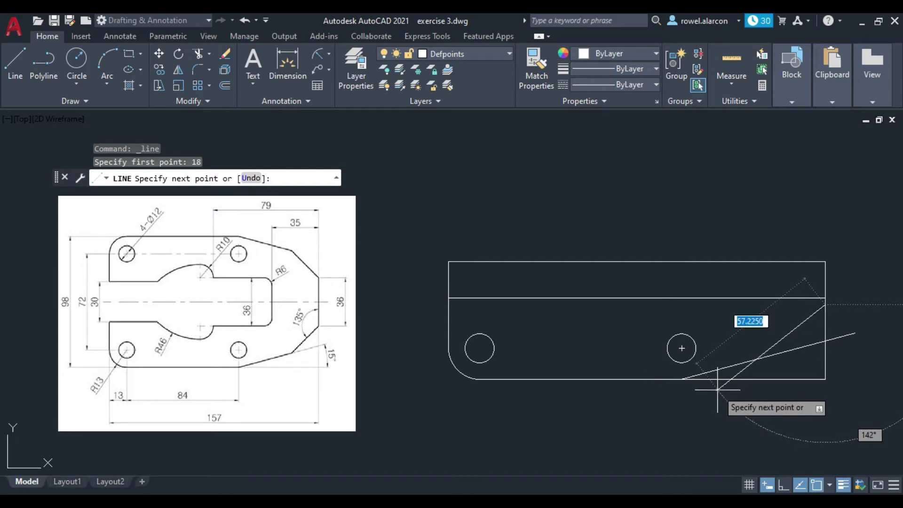
text(60)
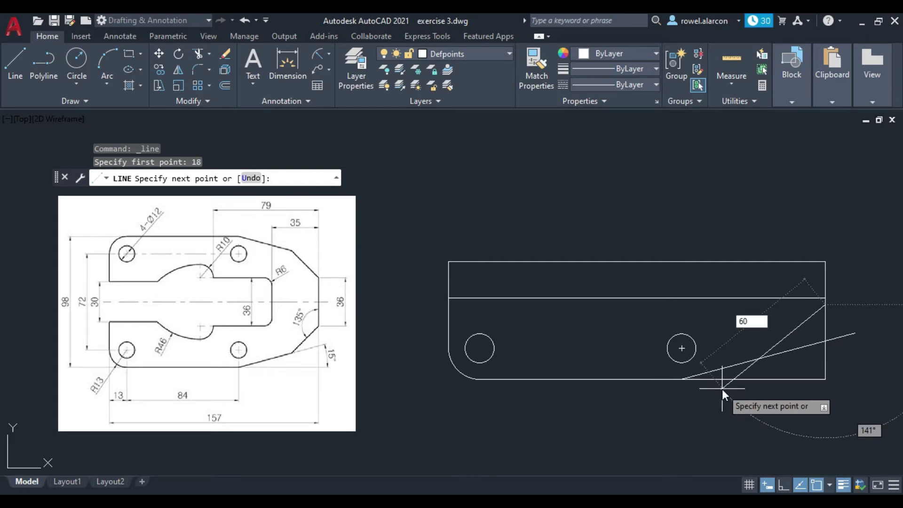
key(Tab)
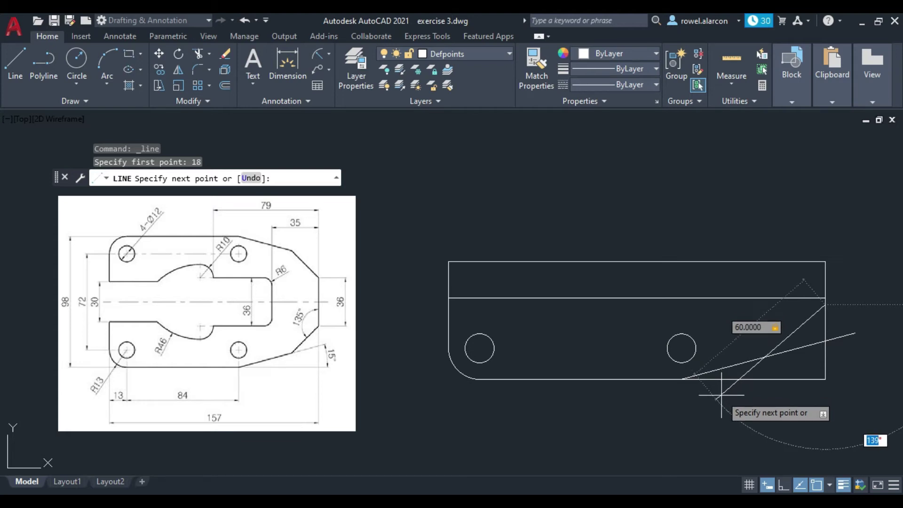
text(1)
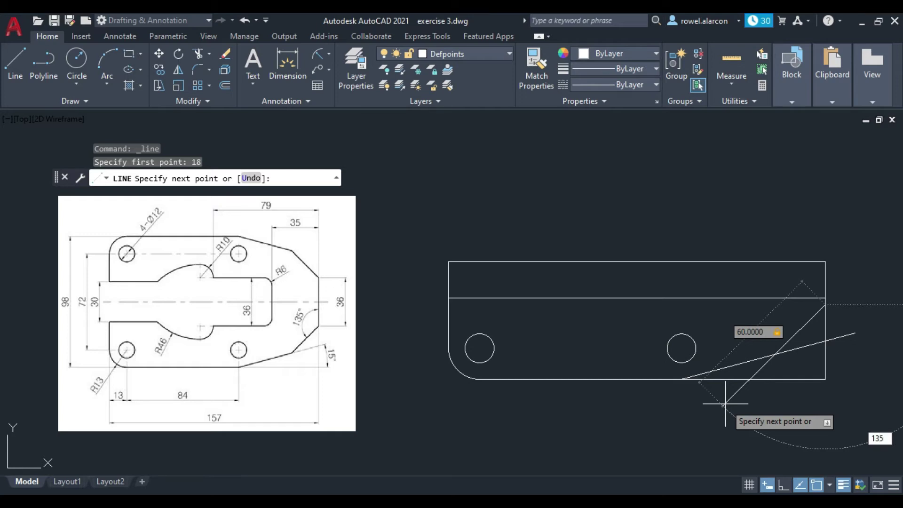
key(Return)
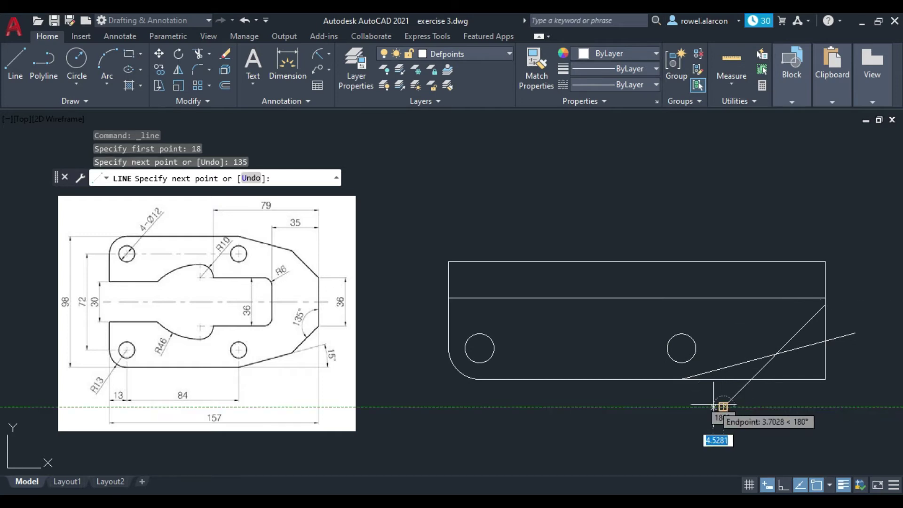
key(Escape)
key(Escape)
key(Escape)
key(Escape)
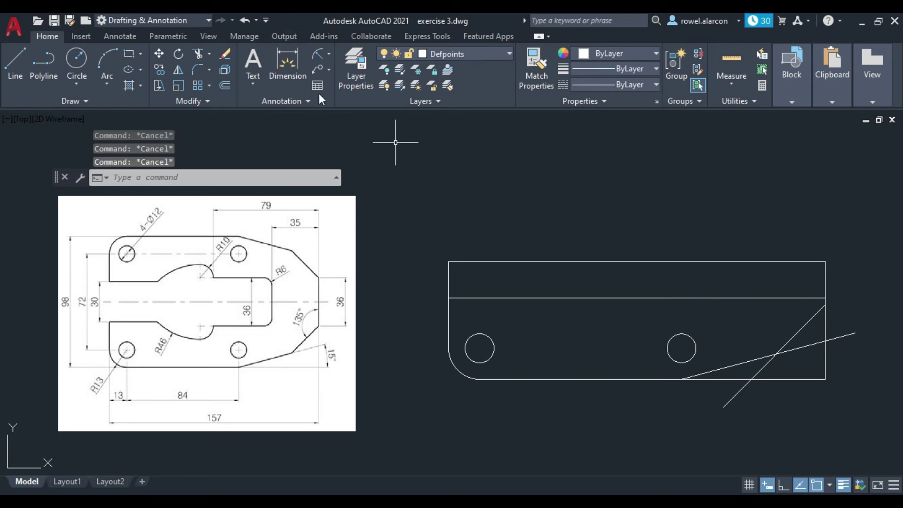
- Check the angle between the plate's right edge and the 60-long diagonal line with an angular dimension, without placing it
click(329, 55)
click(347, 129)
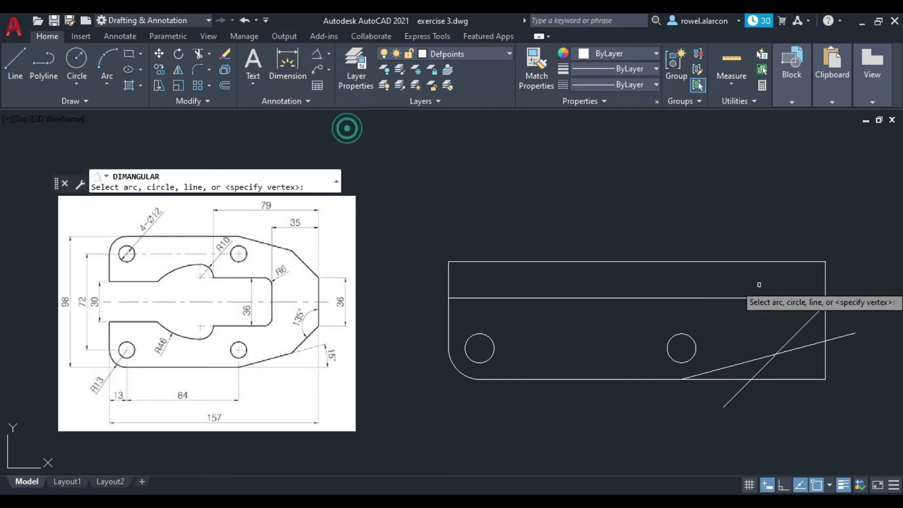
click(826, 275)
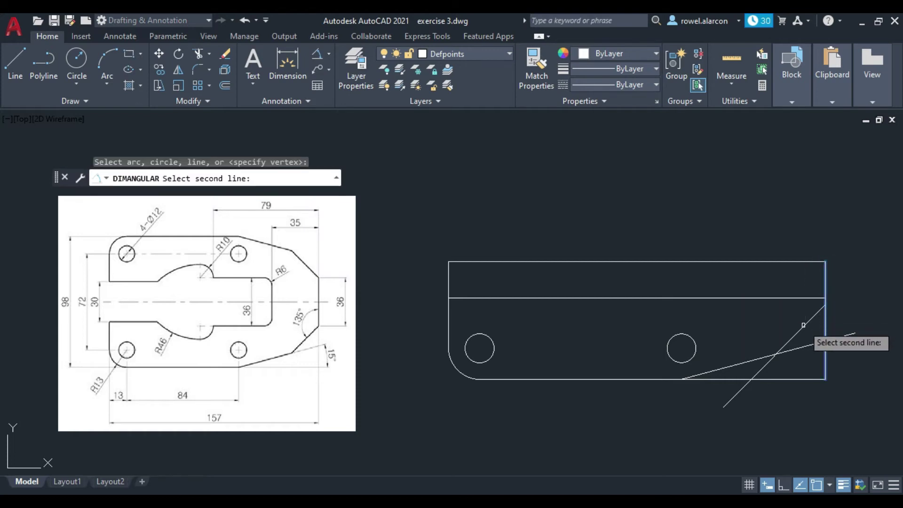
click(803, 324)
key(Escape)
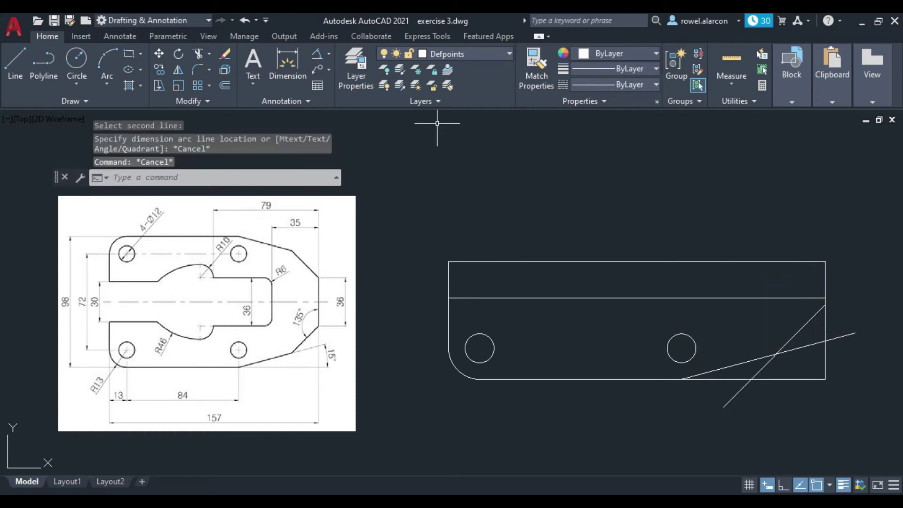
- Check the angle between the 75-long sloped line and the plate's lower edge with an angular dimension, without placing it
key(Return)
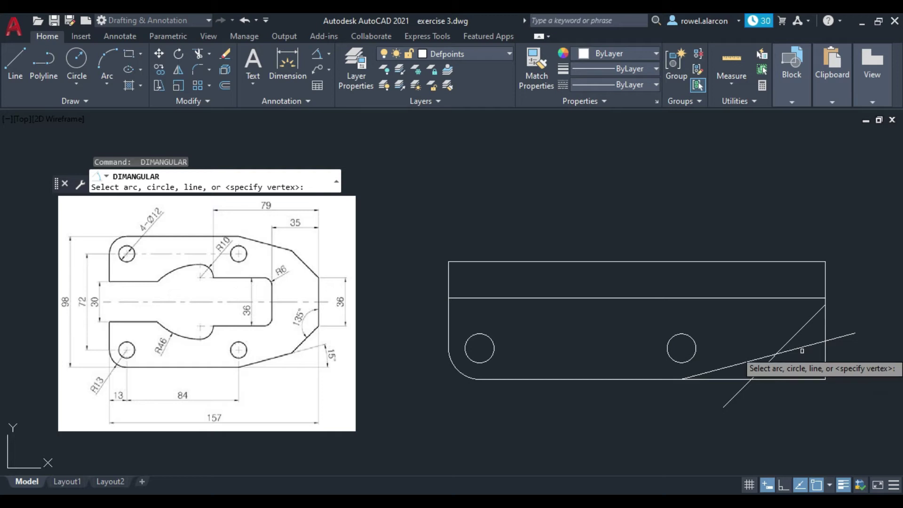
click(803, 348)
click(805, 379)
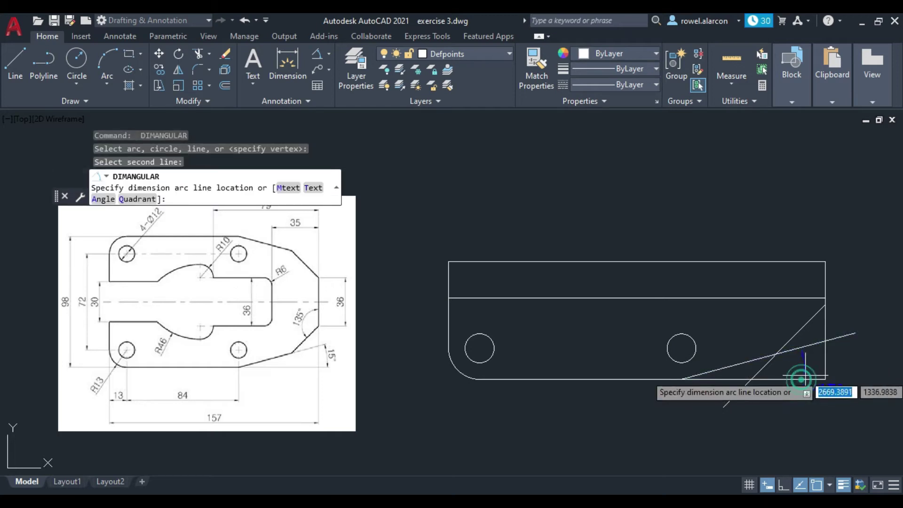
key(Escape)
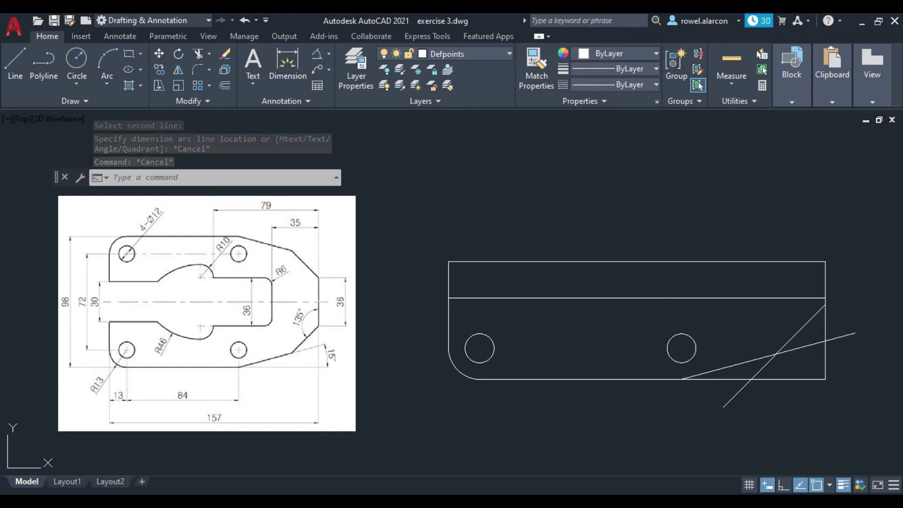
key(Escape)
click(314, 265)
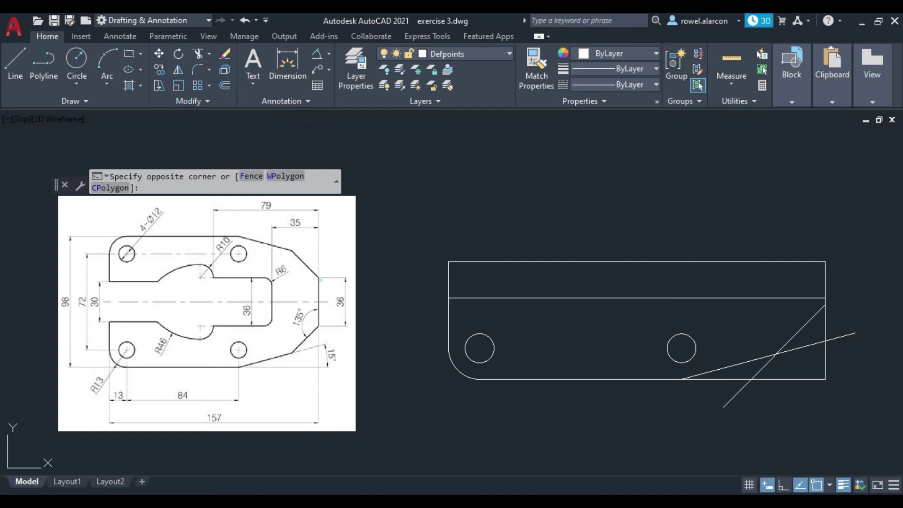
click(261, 289)
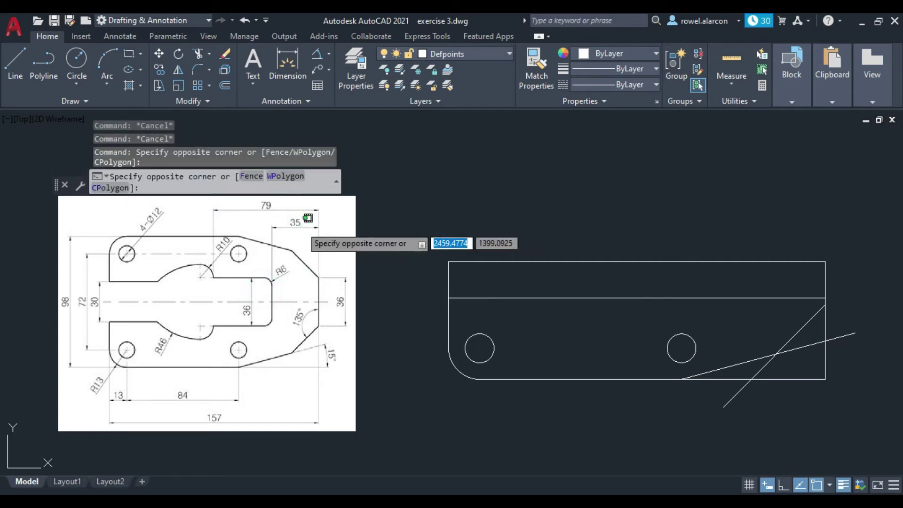
click(304, 219)
key(Escape)
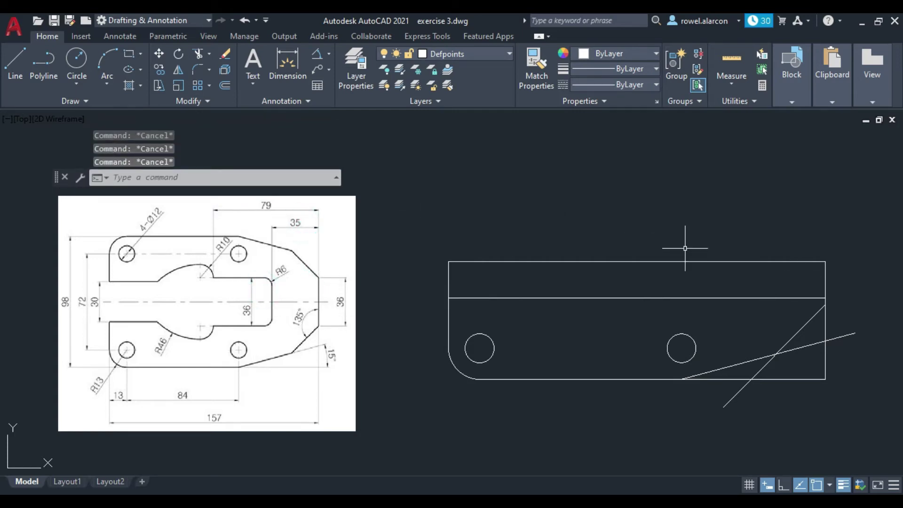
- Offset the plate's right vertical edge 35 to the left
click(223, 84)
click(212, 184)
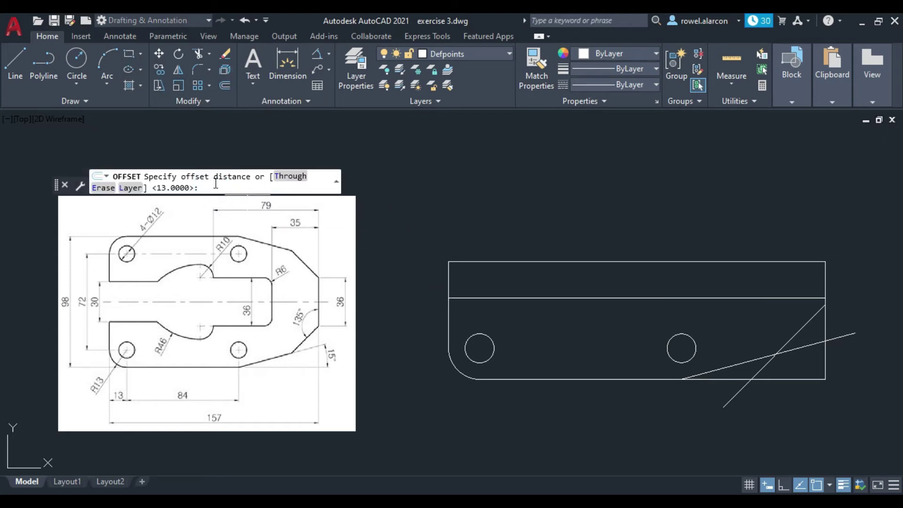
text(35)
key(Return)
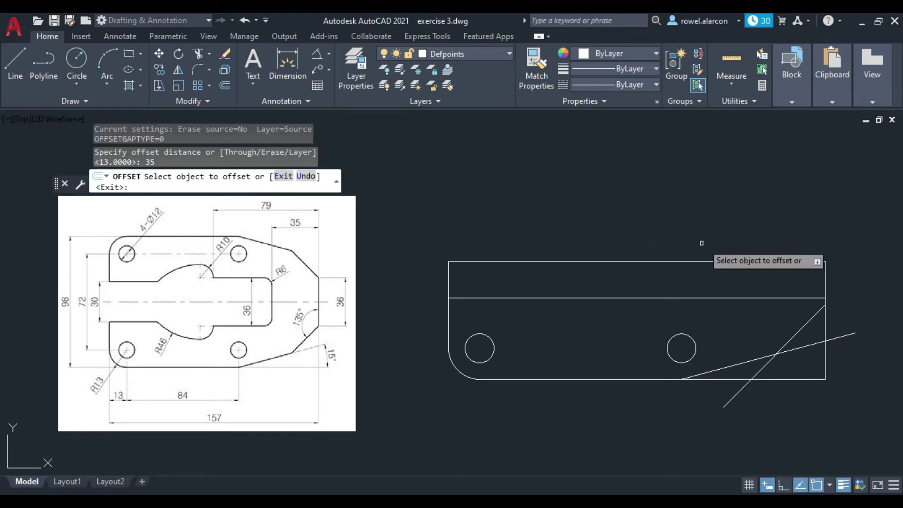
click(827, 280)
click(650, 280)
key(Return)
key(Escape)
key(Escape)
key(Escape)
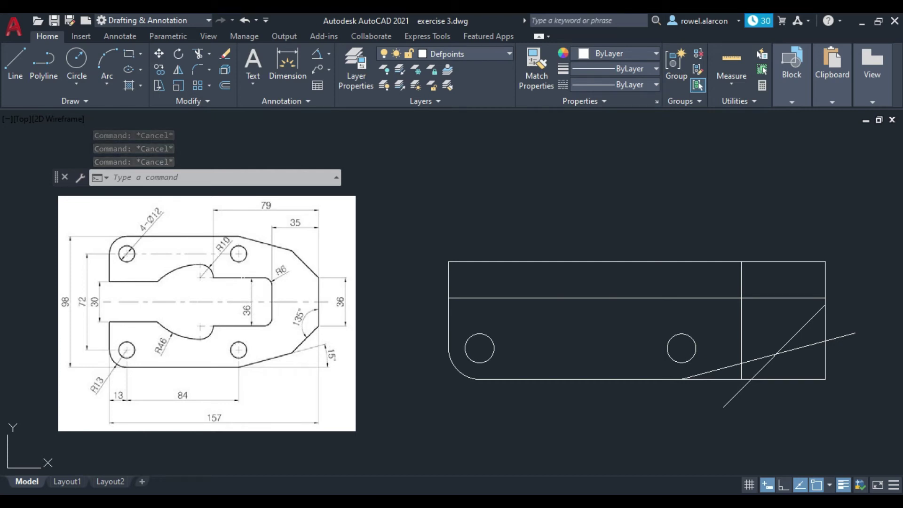
click(245, 277)
click(246, 277)
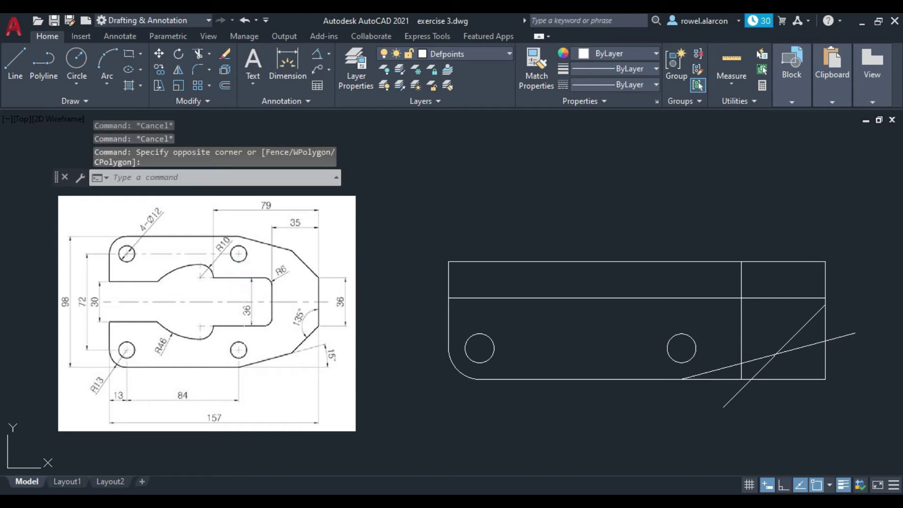
click(245, 318)
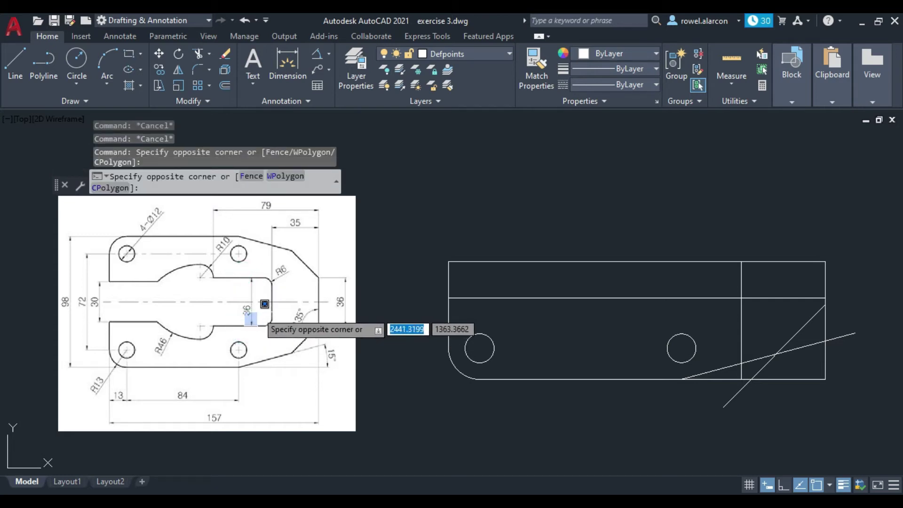
key(Escape)
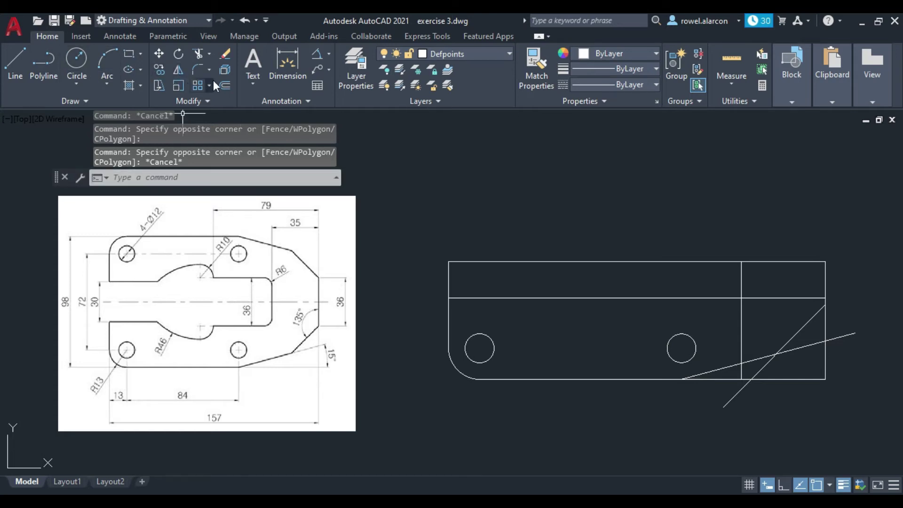
- Offset the plate's upper horizontal line 18 downward for the lower side of the inner slot
click(225, 85)
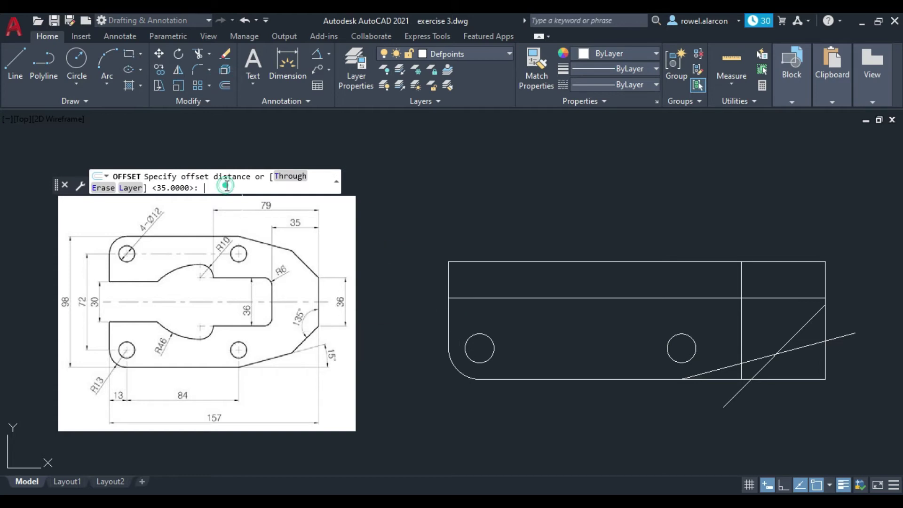
text(18)
key(Return)
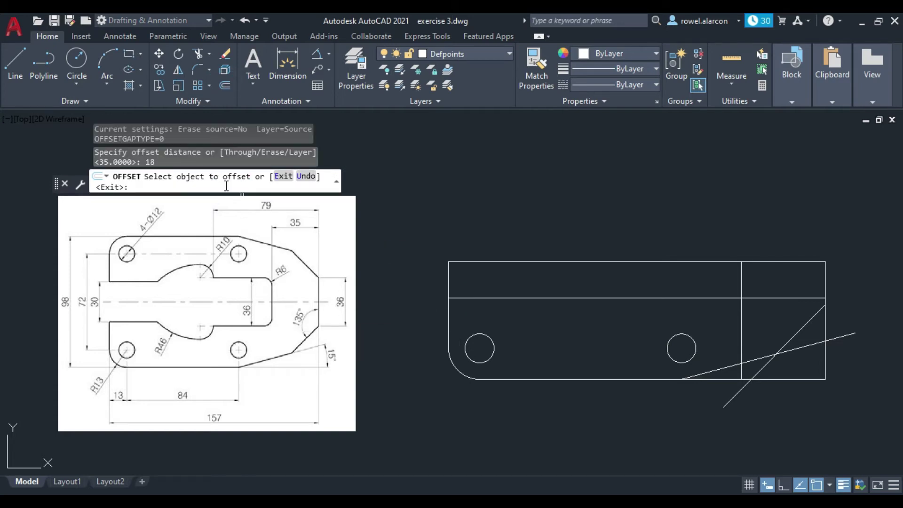
click(640, 261)
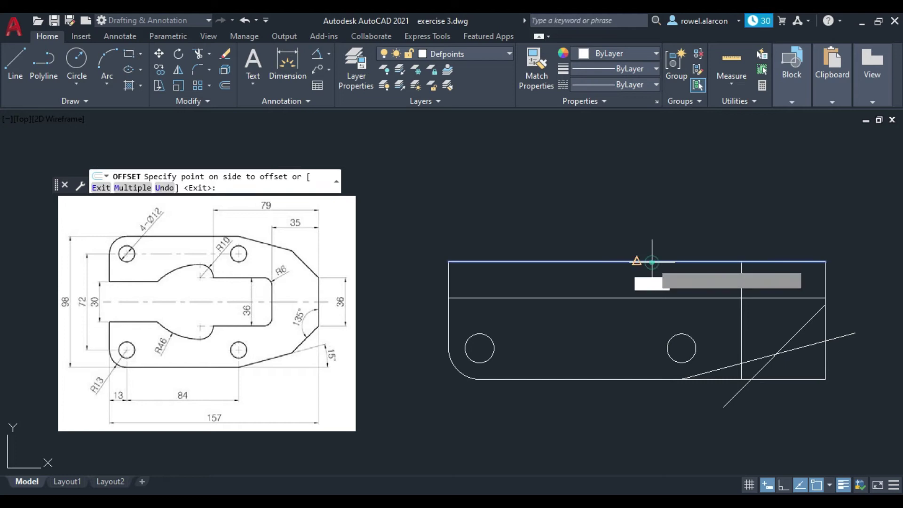
click(650, 348)
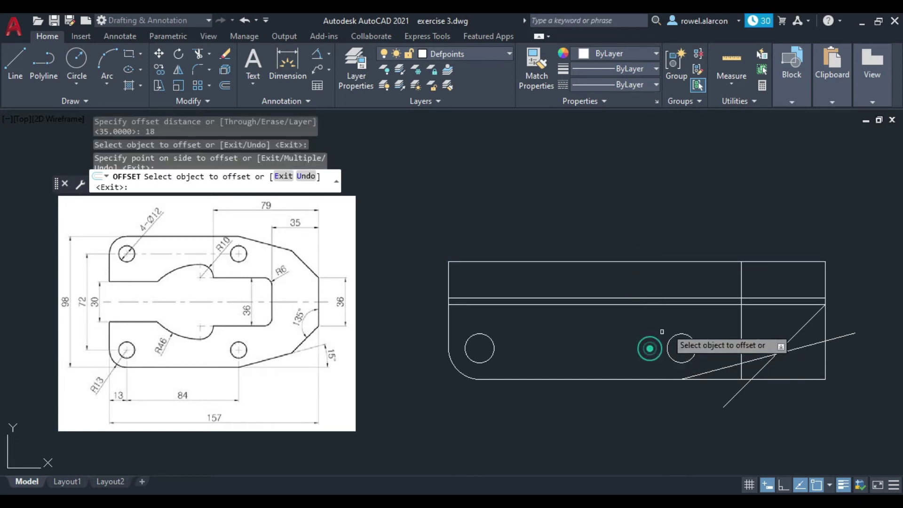
key(Escape)
key(Escape)
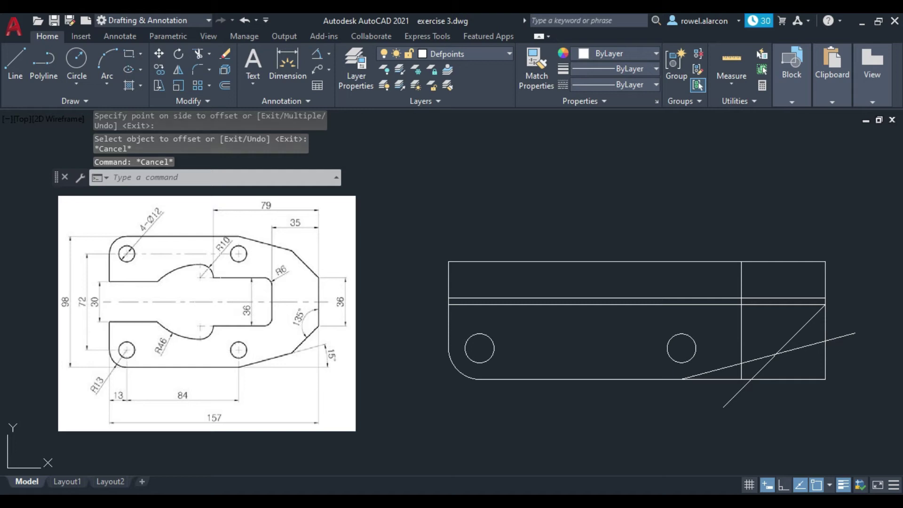
click(314, 287)
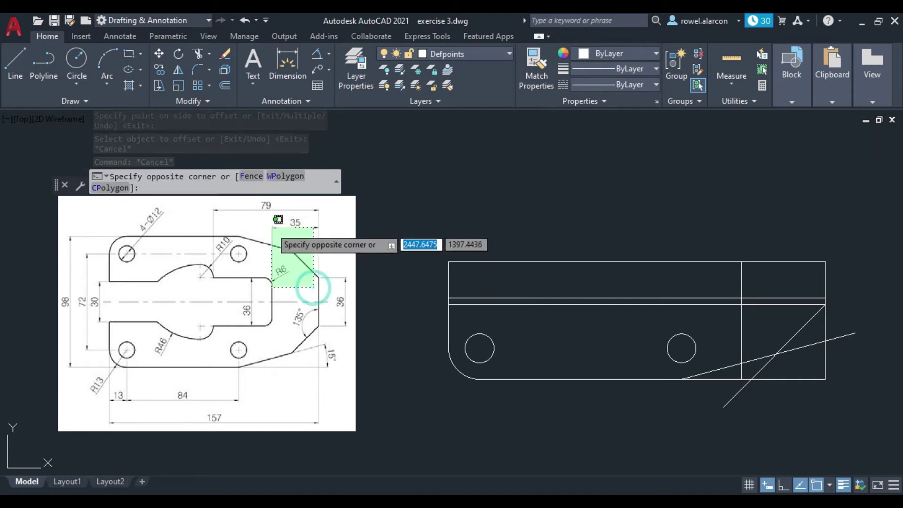
click(272, 229)
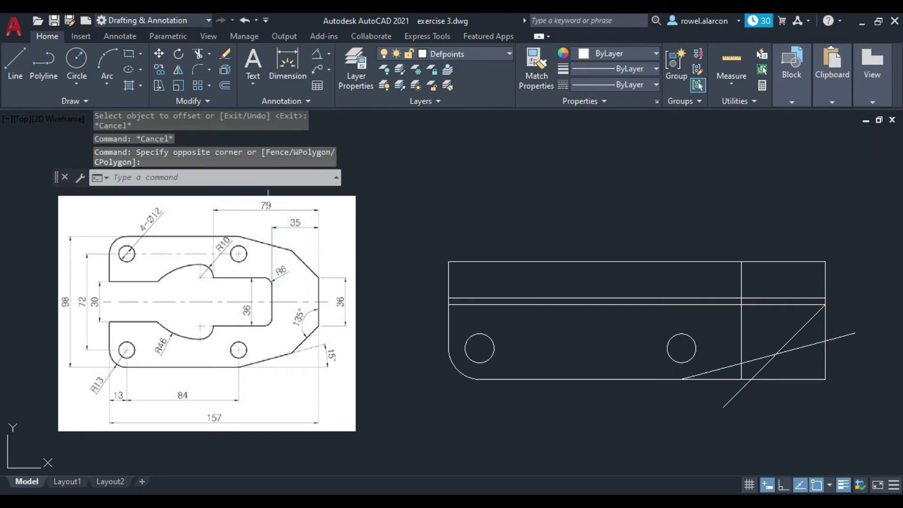
click(211, 267)
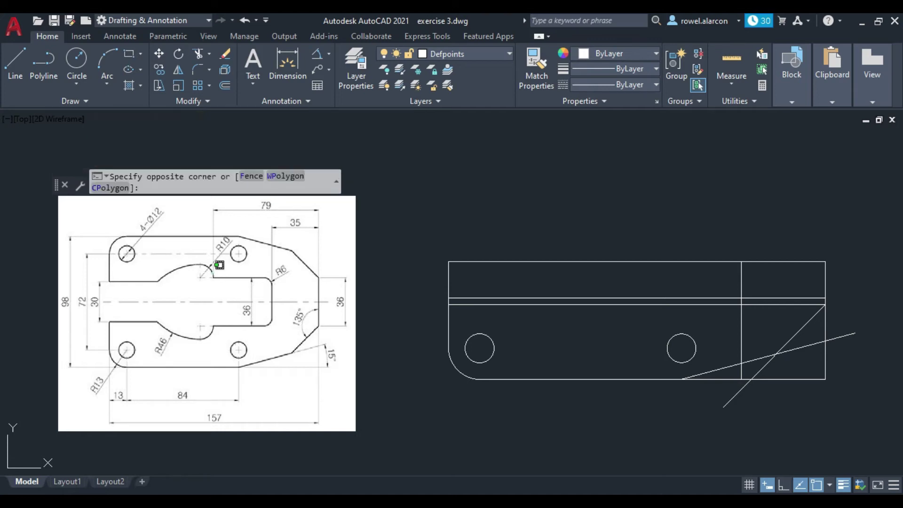
click(316, 274)
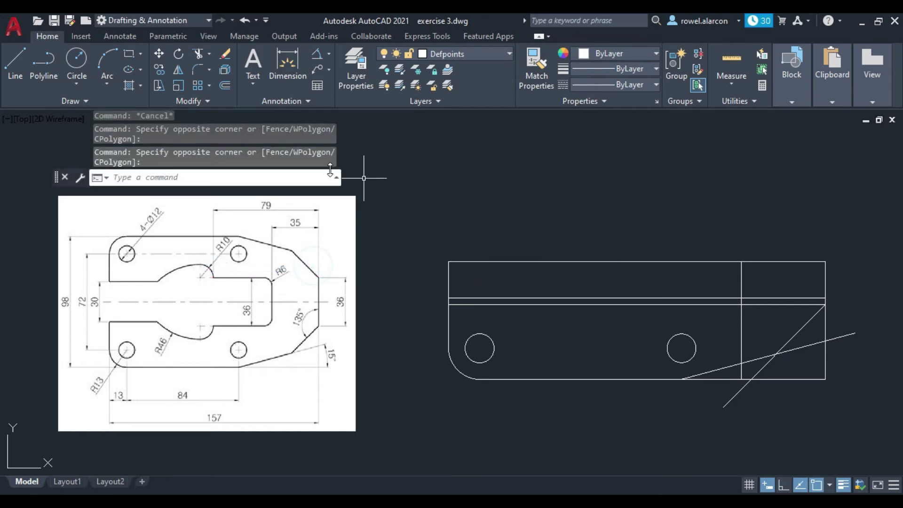
- Offset the plate's right vertical edge 79 to the left
click(226, 85)
click(211, 187)
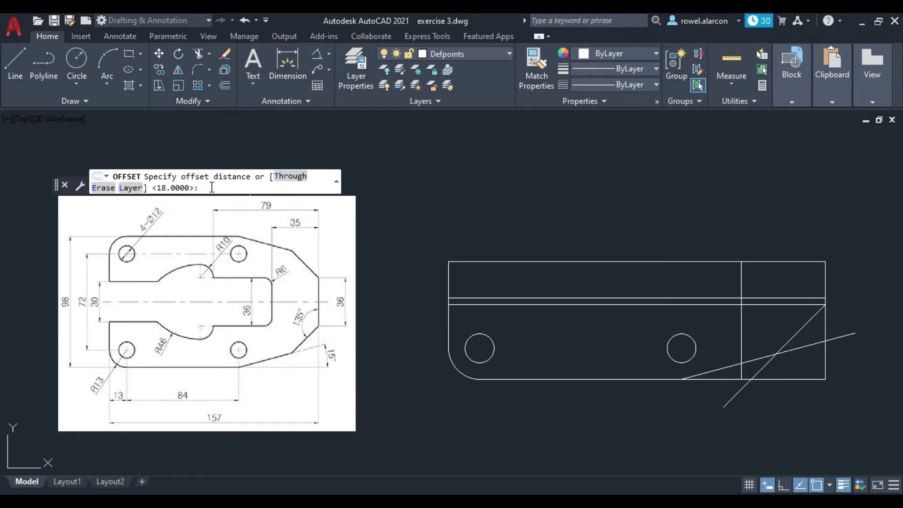
key(Return)
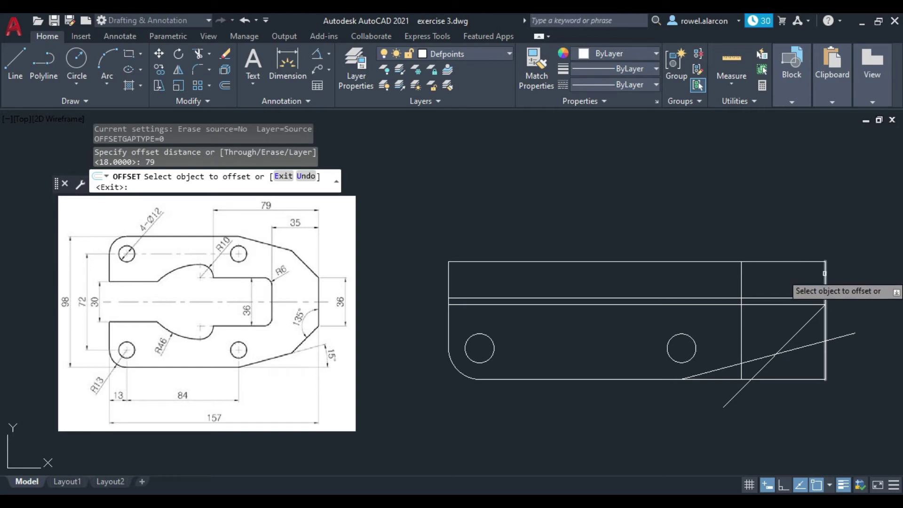
click(826, 280)
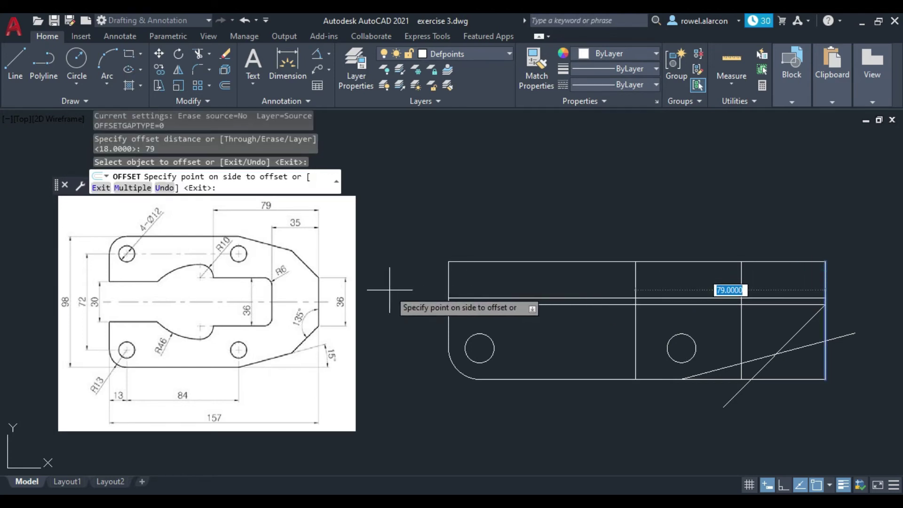
click(389, 284)
key(Escape)
key(Escape)
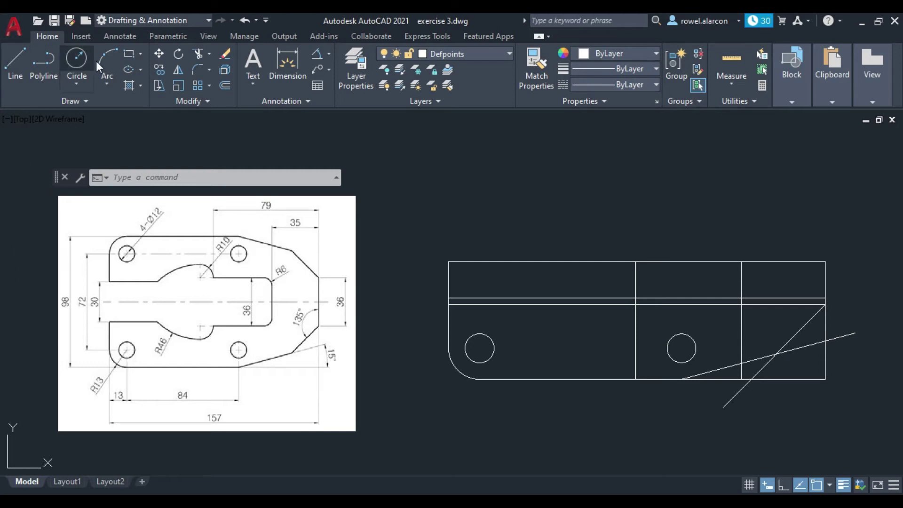
- Draw a radius 10 circle centred 10 left of where the 79-offset vertical line crosses the 18-offset horizontal line
click(76, 58)
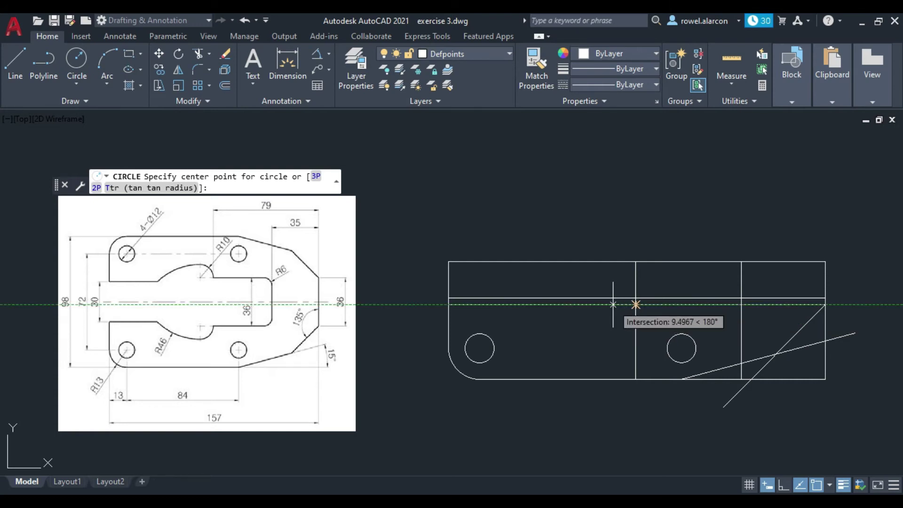
text(10)
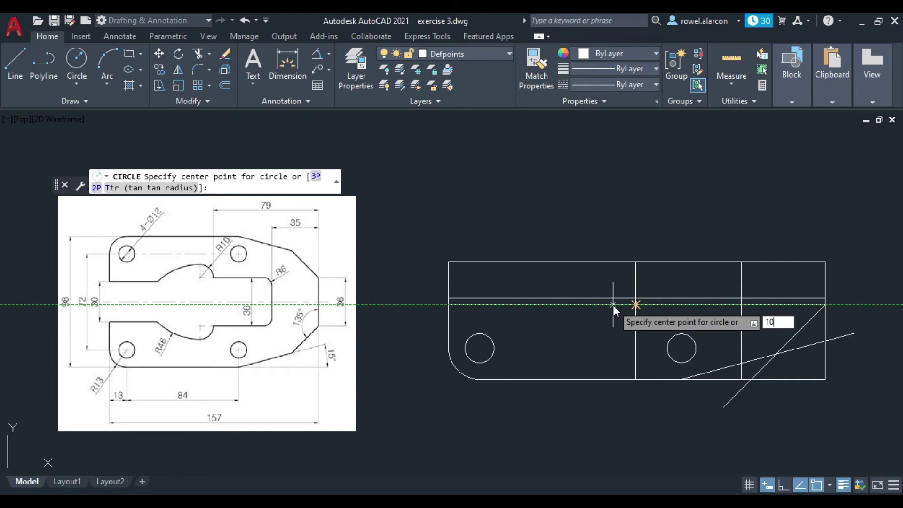
key(Return)
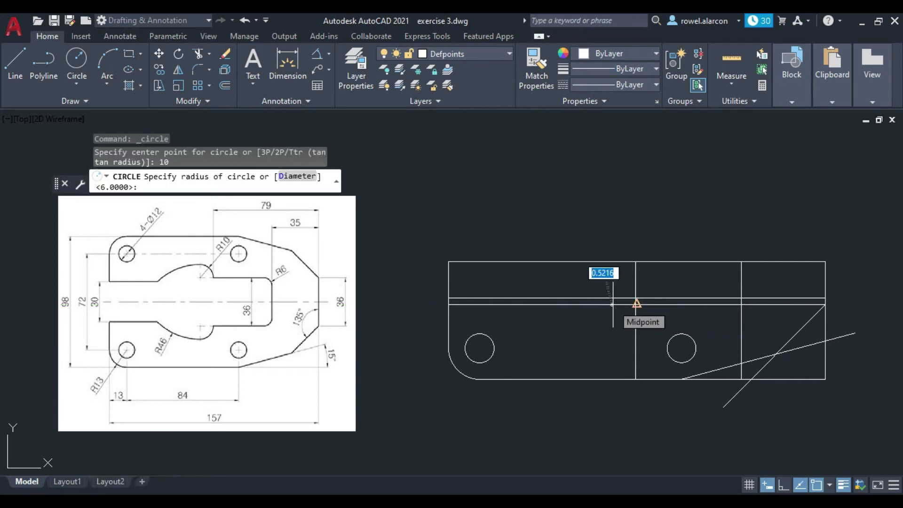
text(10)
key(Return)
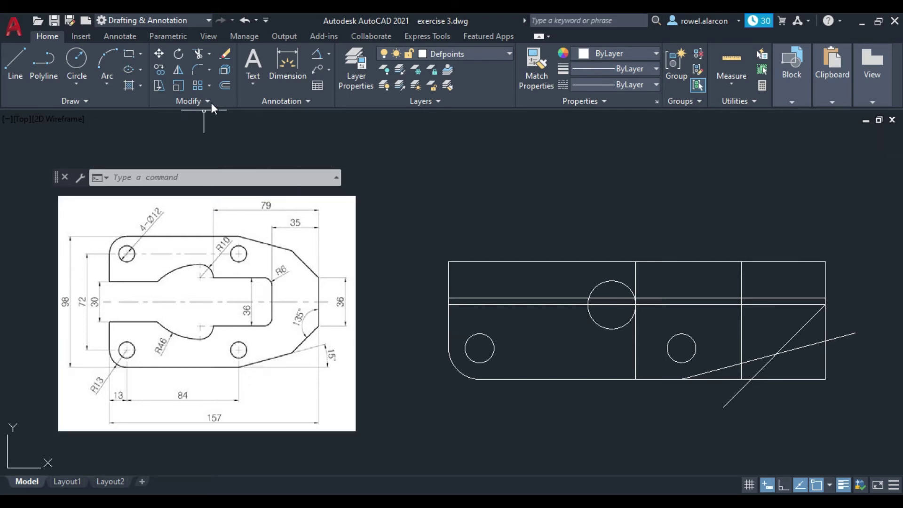
- Fillet the slot corner between the 35-offset vertical line and the 18-offset horizontal line with radius 6
click(195, 70)
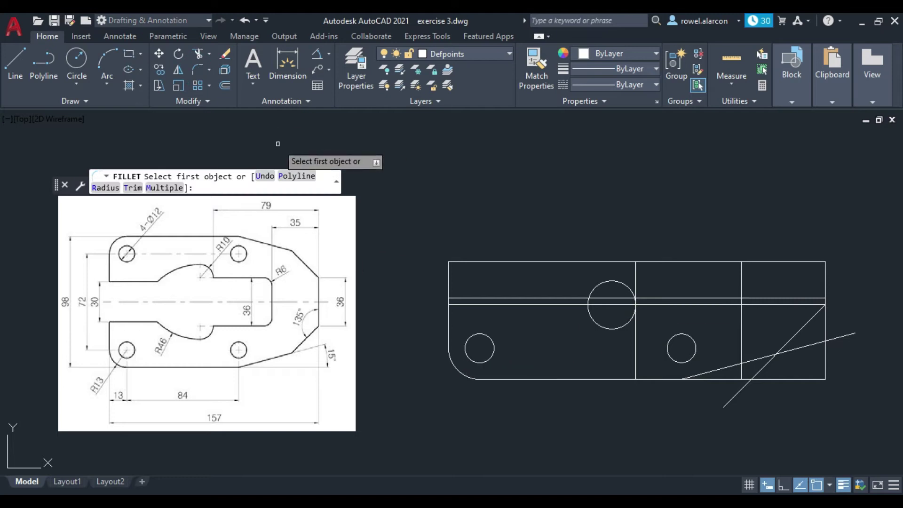
text(r)
key(Return)
text(6)
key(Return)
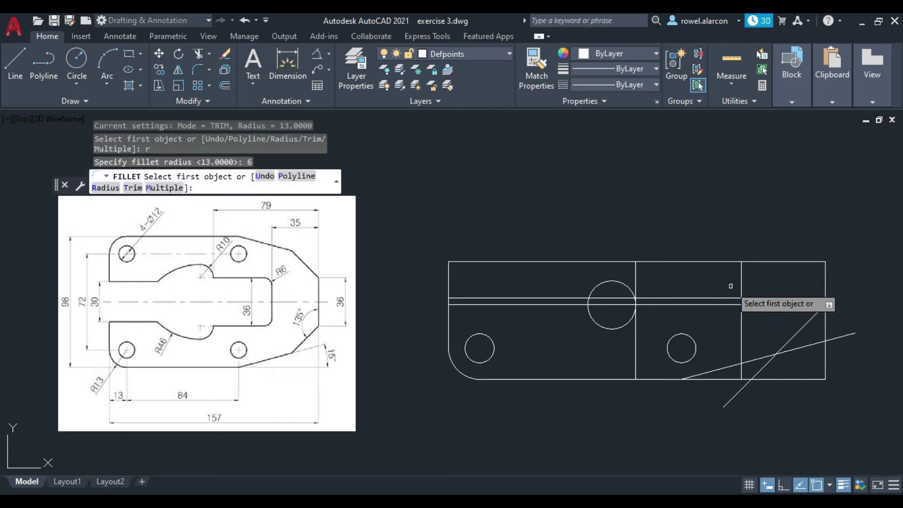
click(741, 283)
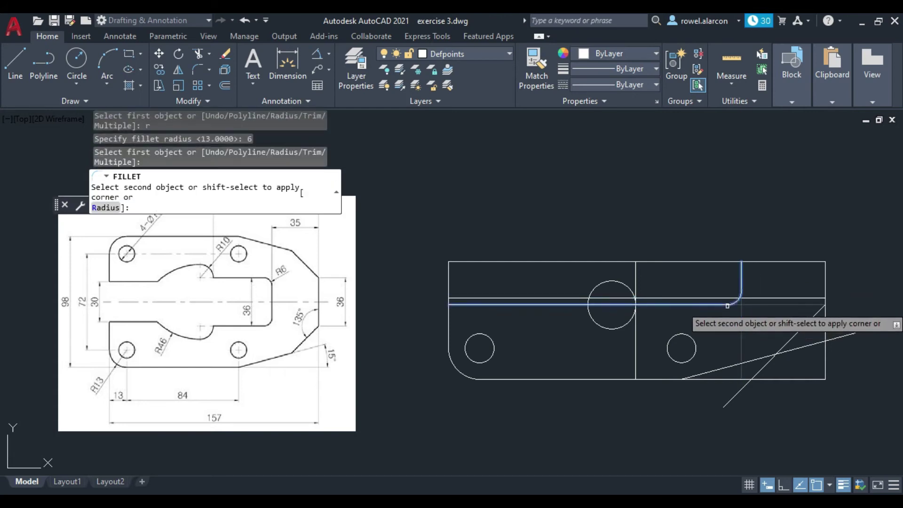
click(720, 304)
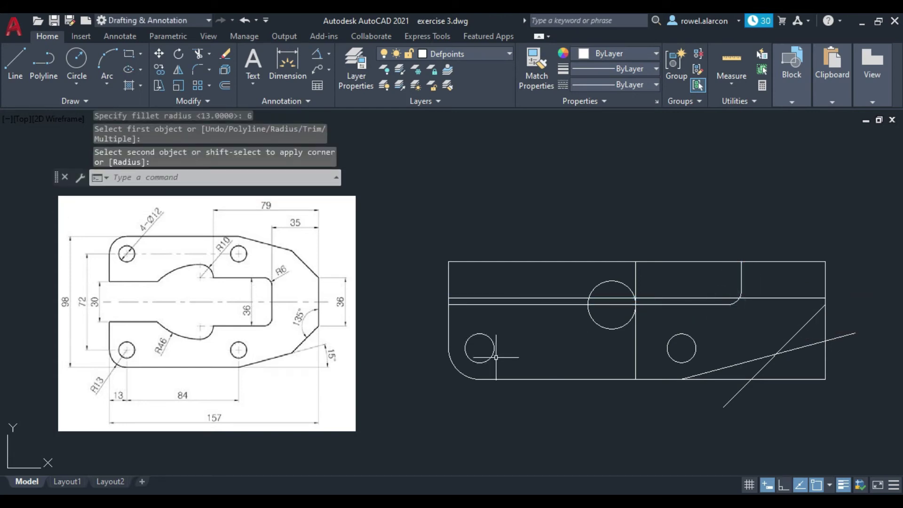
key(Escape)
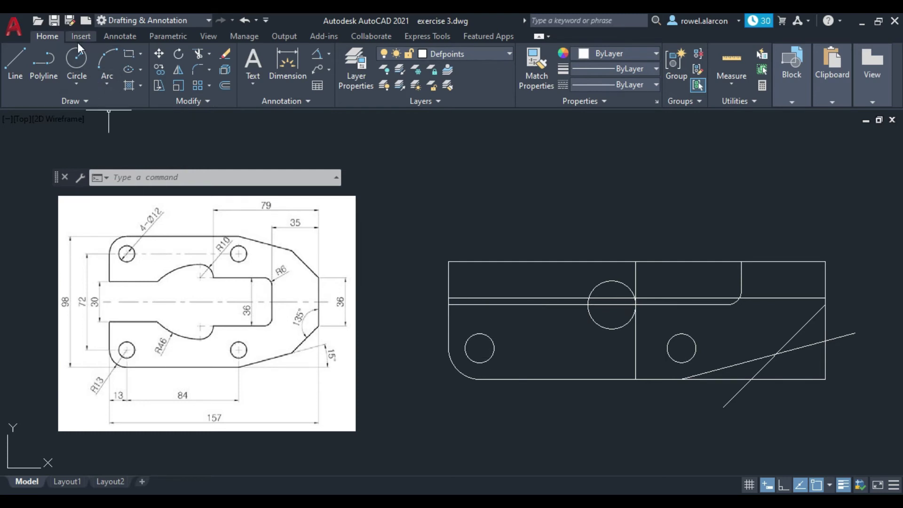
- Draw a radius 46 circle centred 46 directly above the lower quadrant of the radius 10 circle
click(76, 57)
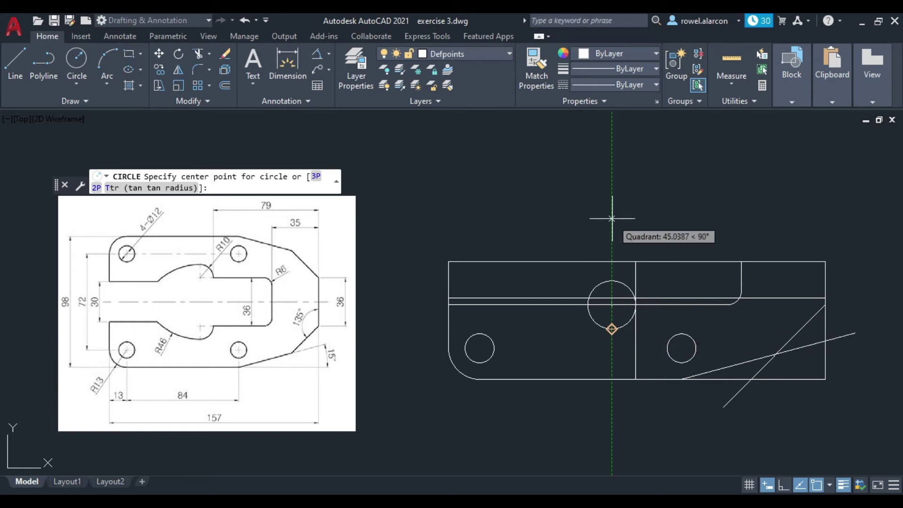
text(46)
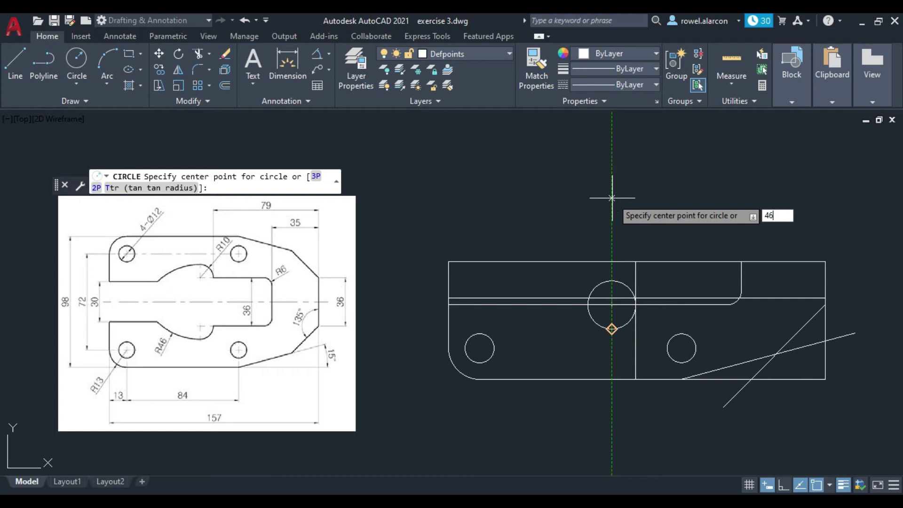
key(Return)
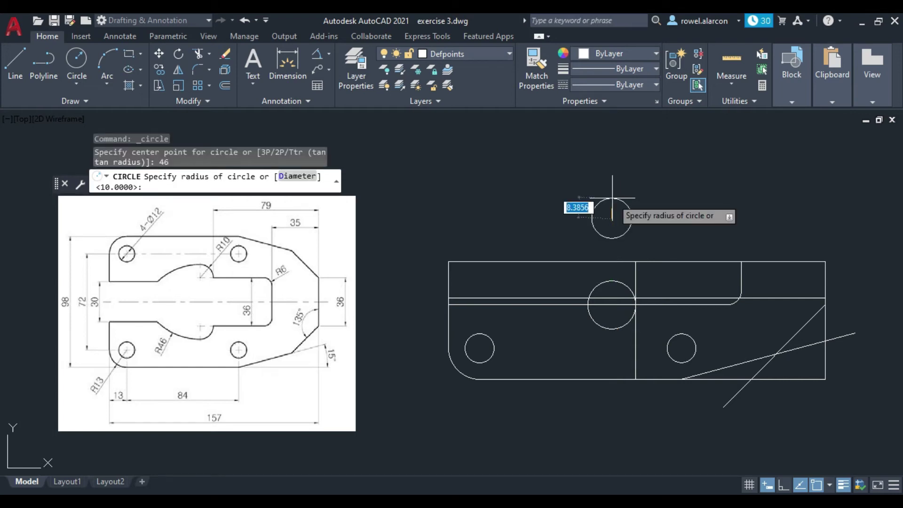
text(46)
key(Return)
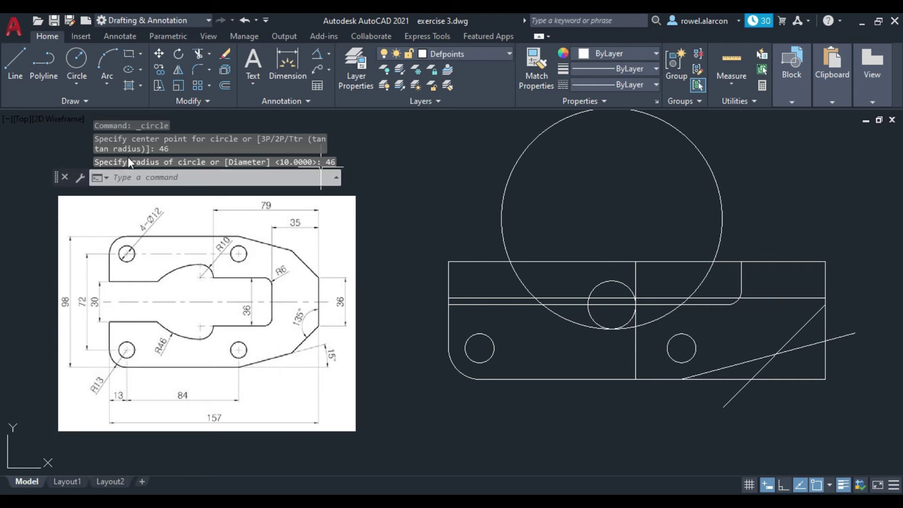
- Trim away the part of the radius 46 circle that lies above the plate half's top horizontal line
key(Escape)
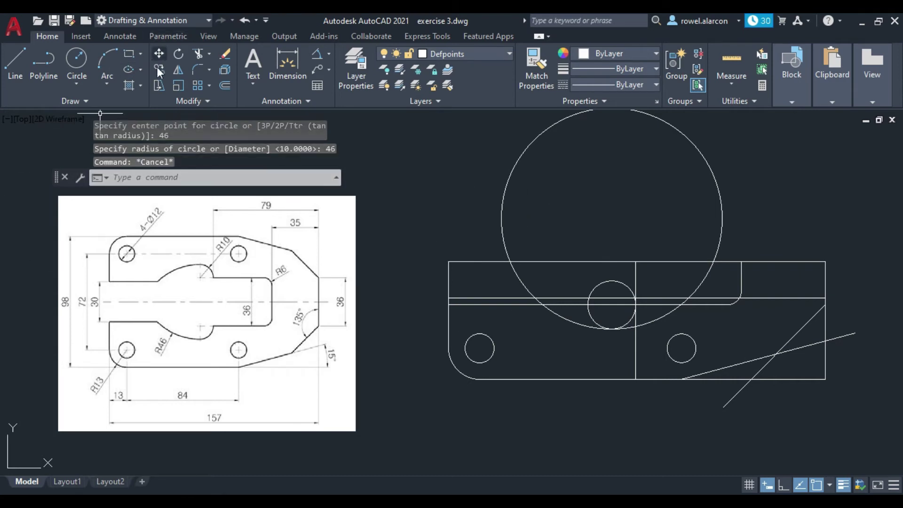
click(197, 56)
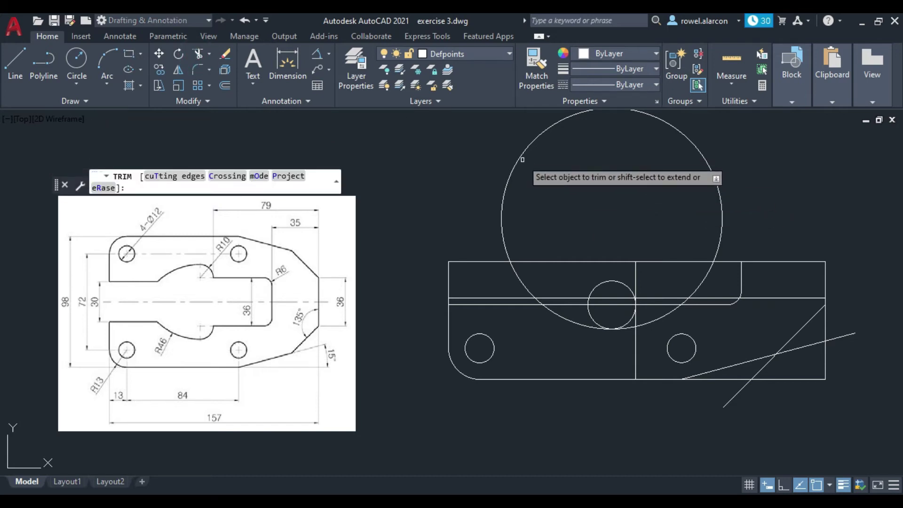
click(520, 160)
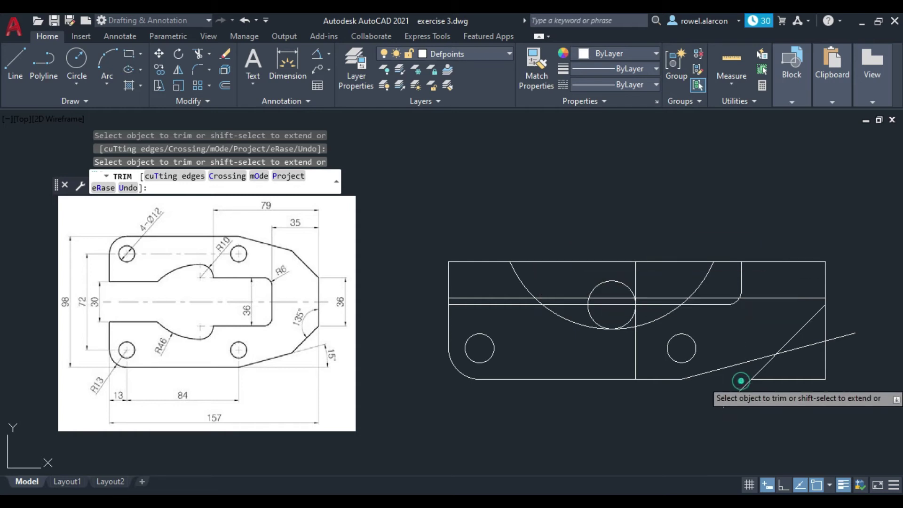
- Trim the surplus bottom edge, right edge and angled line ends outside the plate's lower right corner
click(771, 377)
click(784, 378)
click(783, 379)
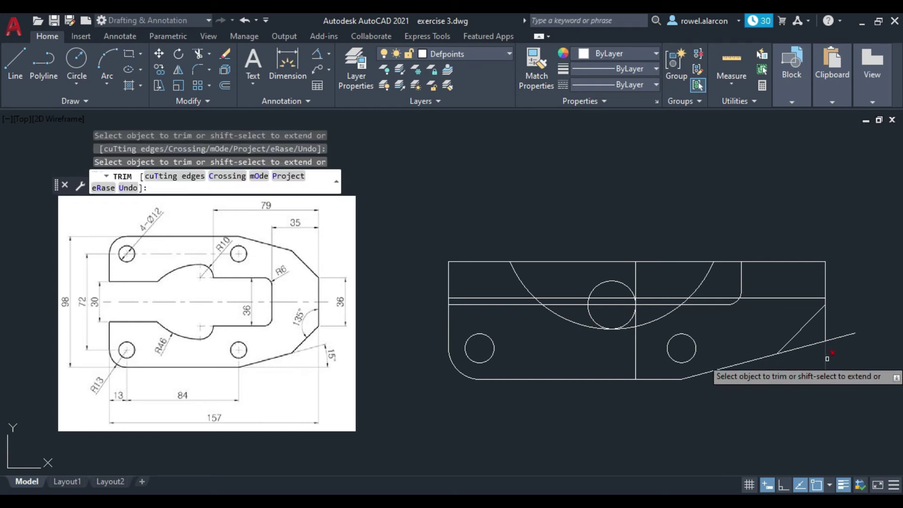
click(827, 359)
click(827, 325)
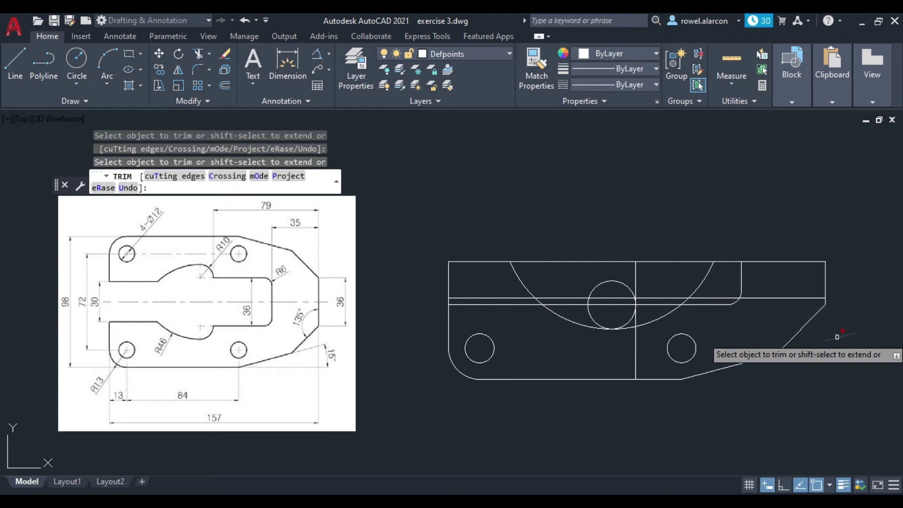
click(839, 342)
click(838, 335)
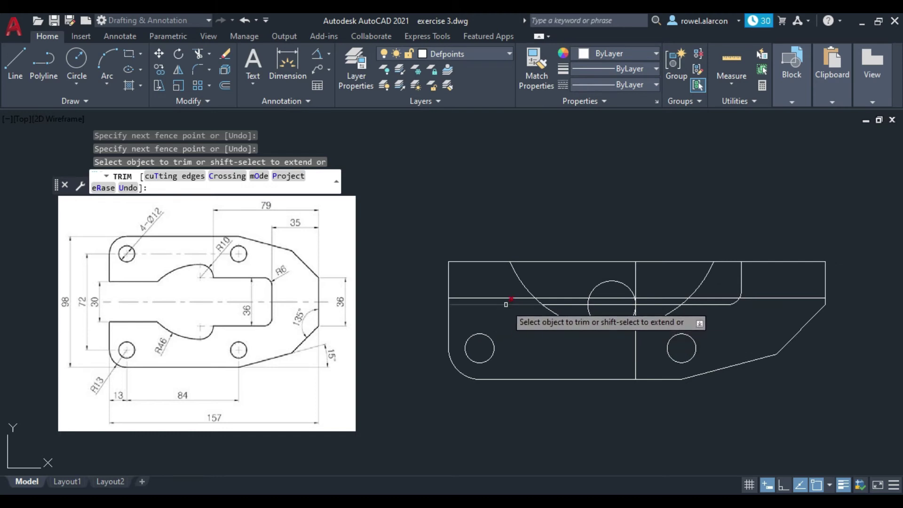
- Trim the surplus portions of the two horizontal slot lines around the radius 10 and radius 46 circles
click(506, 305)
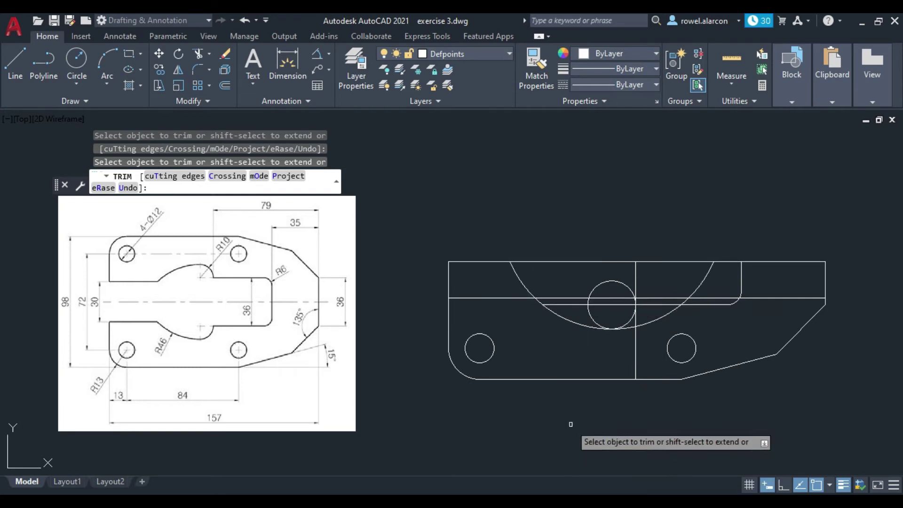
click(550, 297)
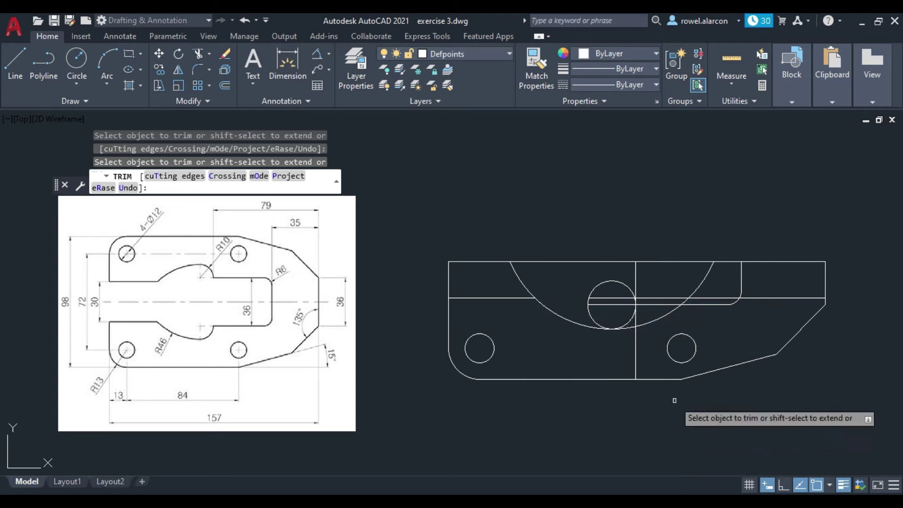
click(637, 306)
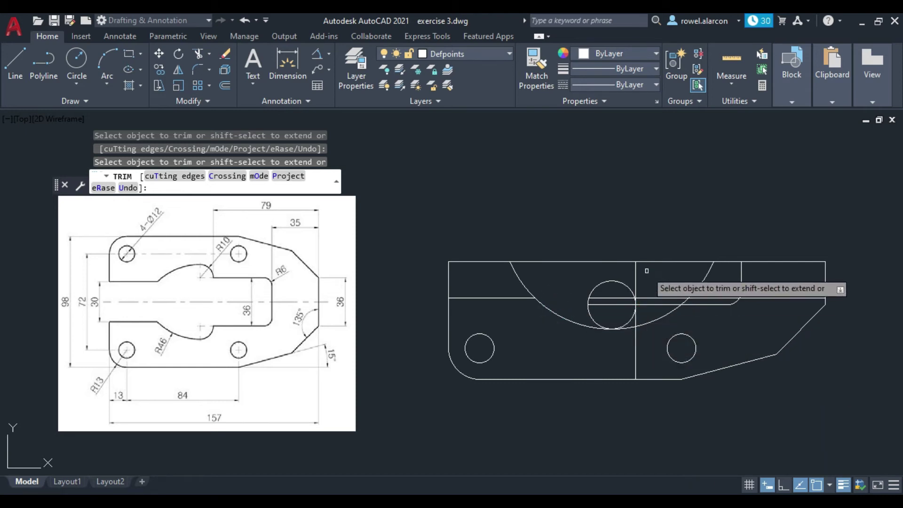
click(654, 297)
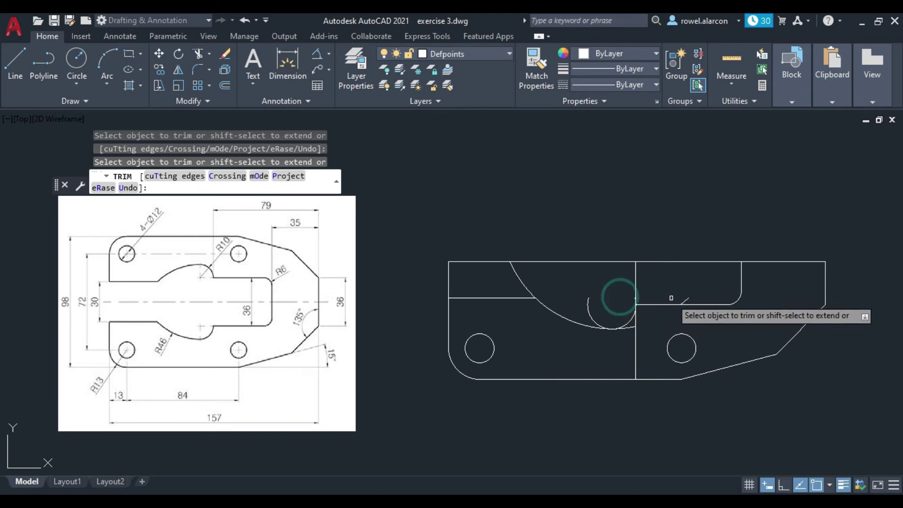
- Trim the radius 10 and radius 46 circles to the slot's curved outline and remove the surplus 79-offset vertical line
scroll(654, 295, up, 4)
click(608, 286)
mouse_move(632, 309)
mouse_down()
mouse_move(592, 298)
mouse_move(612, 303)
mouse_up()
click(607, 301)
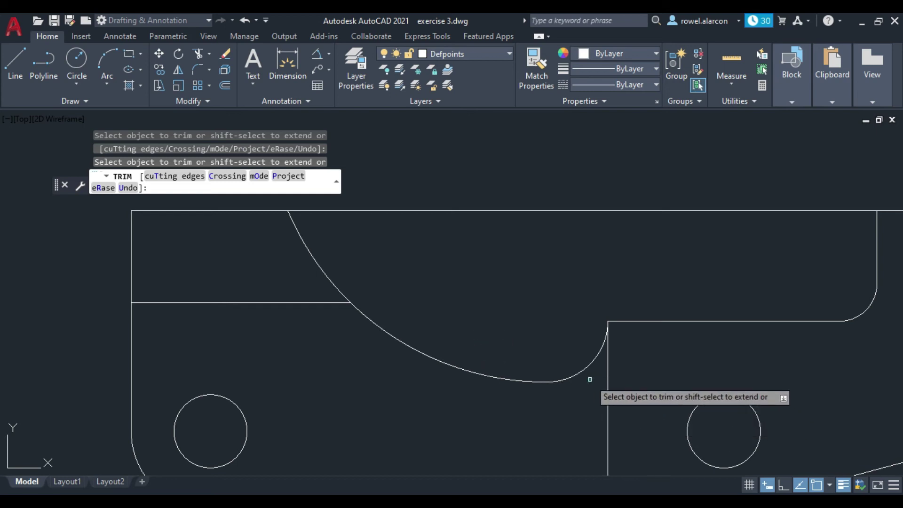
scroll(328, 266, down, 3)
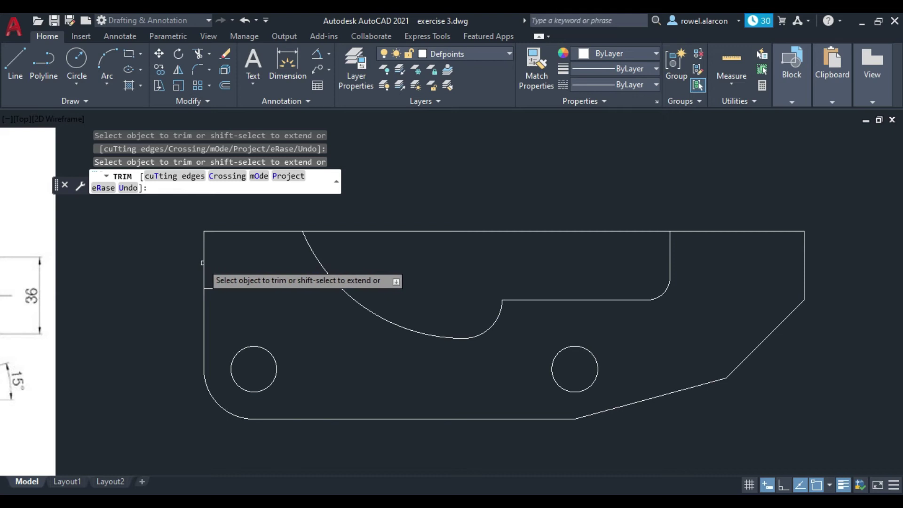
- Trim the left edge, centreline and radius 46 arc across the slot opening, leaving the centreline only beyond the slot's closed end
click(203, 259)
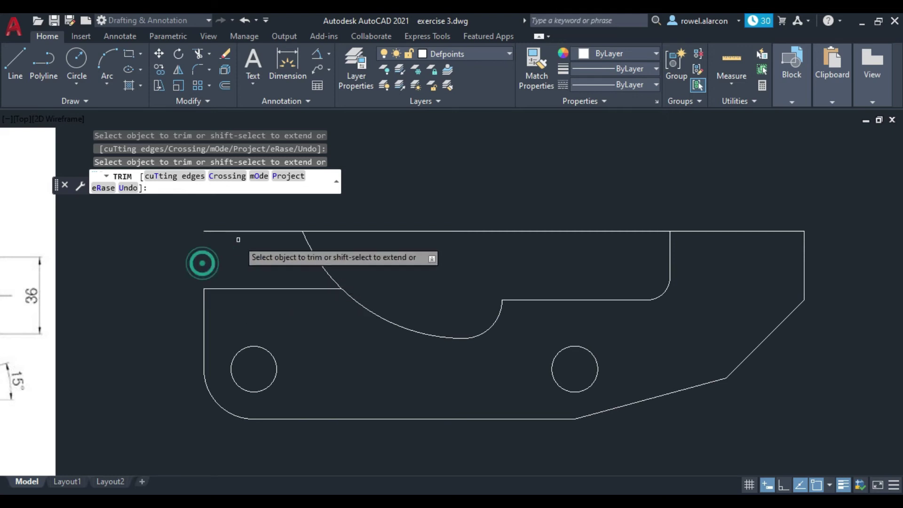
click(234, 228)
click(235, 233)
key(Return)
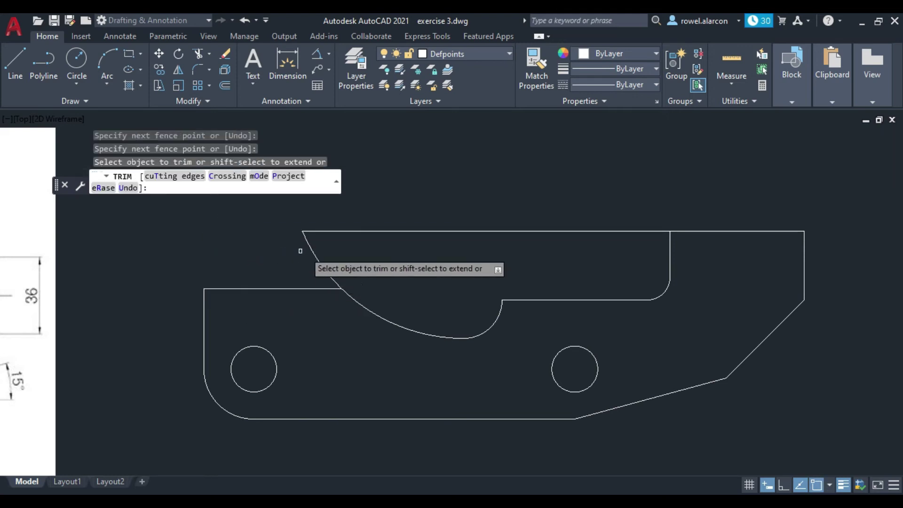
click(326, 230)
scroll(661, 294, down, 2)
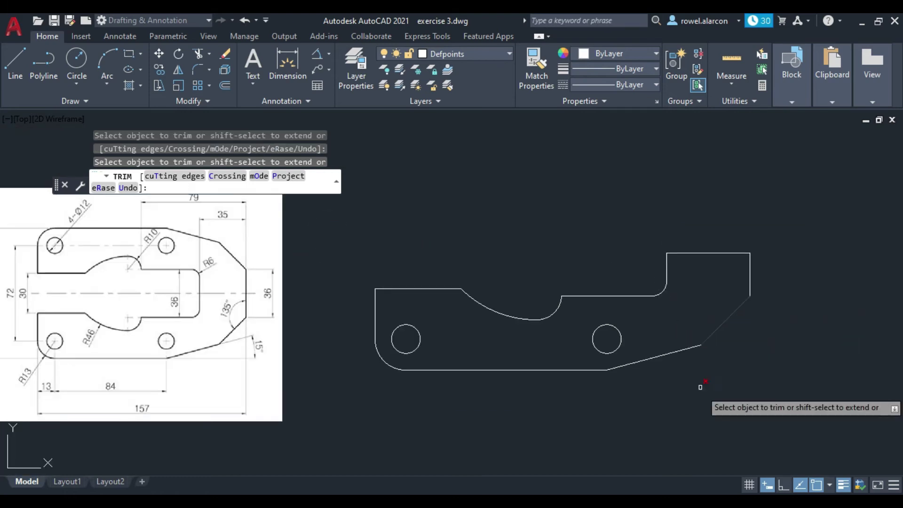
- End trimming and erase the remaining centreline segment between the slot's closed end and the plate's right edge
scroll(647, 326, up, 7)
scroll(759, 264, down, 3)
mouse_move(724, 273)
middle_down()
mouse_move(345, 314)
mouse_move(541, 333)
mouse_move(603, 351)
middle_up()
scroll(491, 316, down, 2)
scroll(559, 252, down, 2)
mouse_move(558, 262)
middle_down()
mouse_move(551, 248)
mouse_move(555, 302)
middle_up()
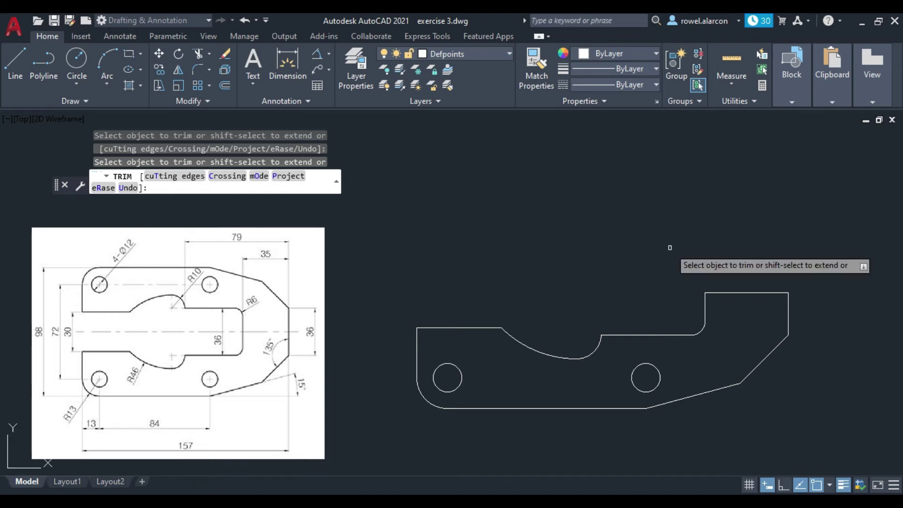
mouse_move(460, 268)
middle_down()
mouse_move(502, 235)
mouse_move(482, 248)
middle_up()
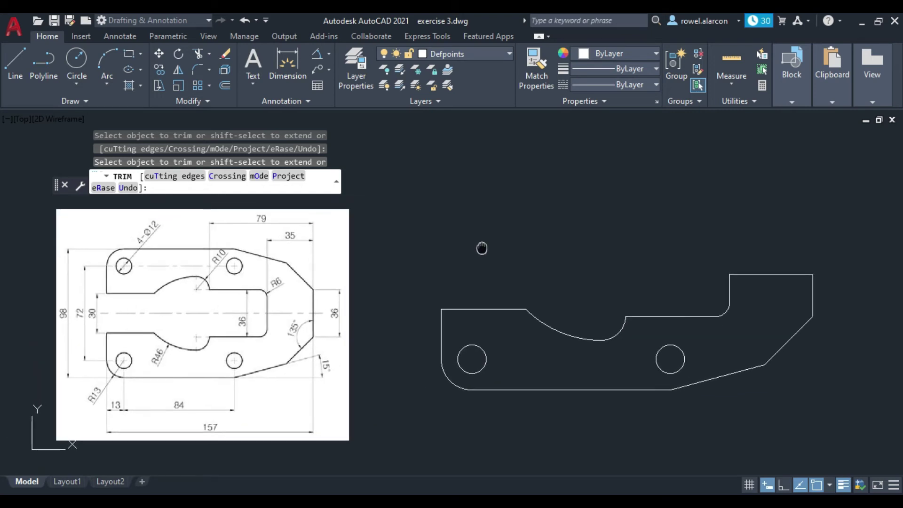
key(Escape)
key(Escape)
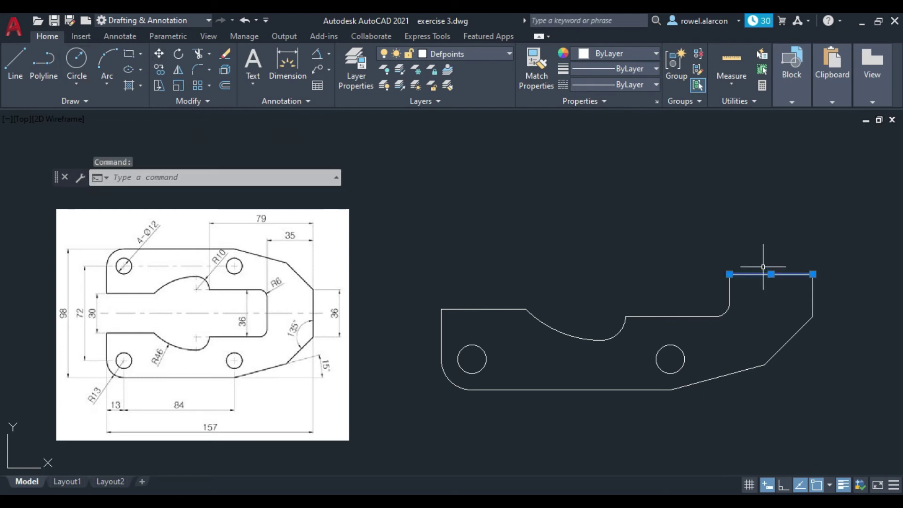
key(Delete)
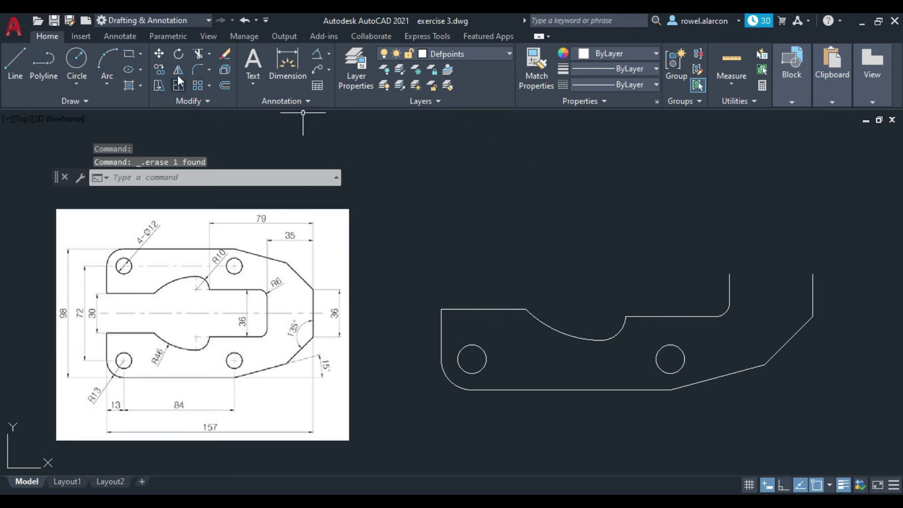
- Mirror the whole lower half about the horizontal line through the upper endpoints of the right edge and slot end, keeping the original
click(381, 189)
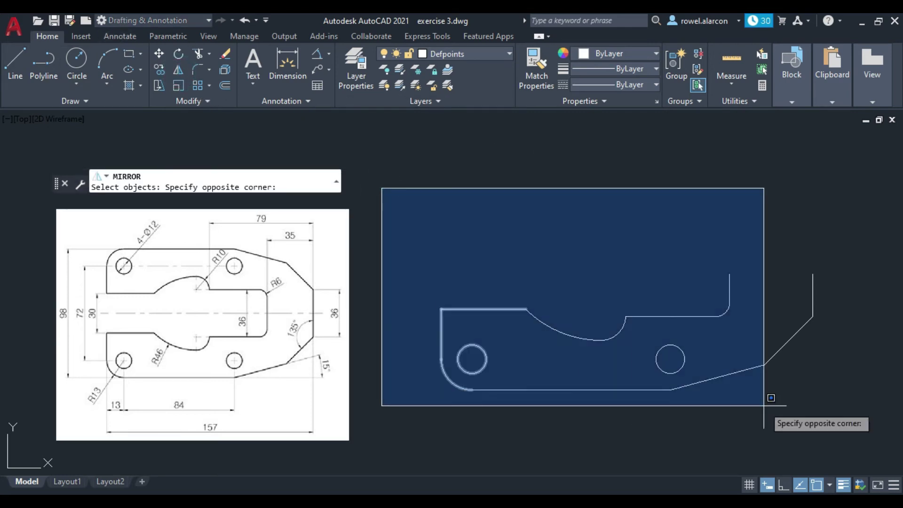
click(838, 403)
key(Return)
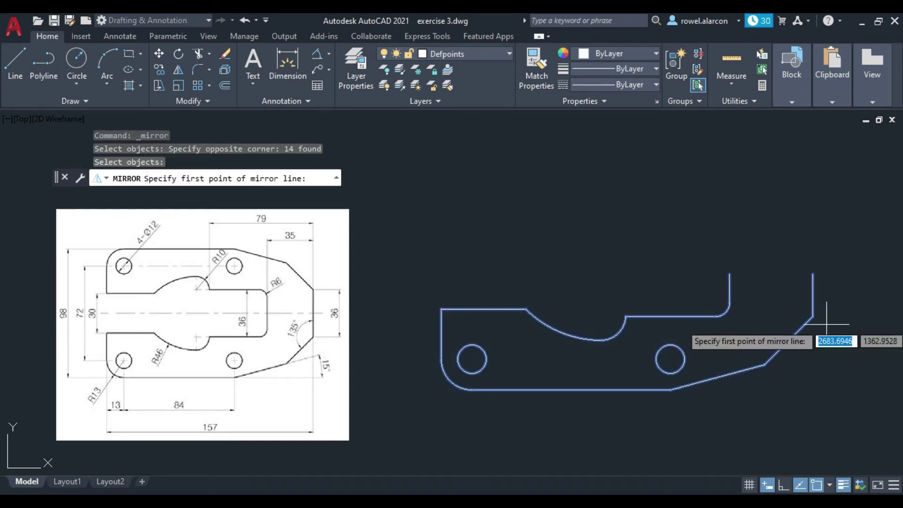
click(813, 274)
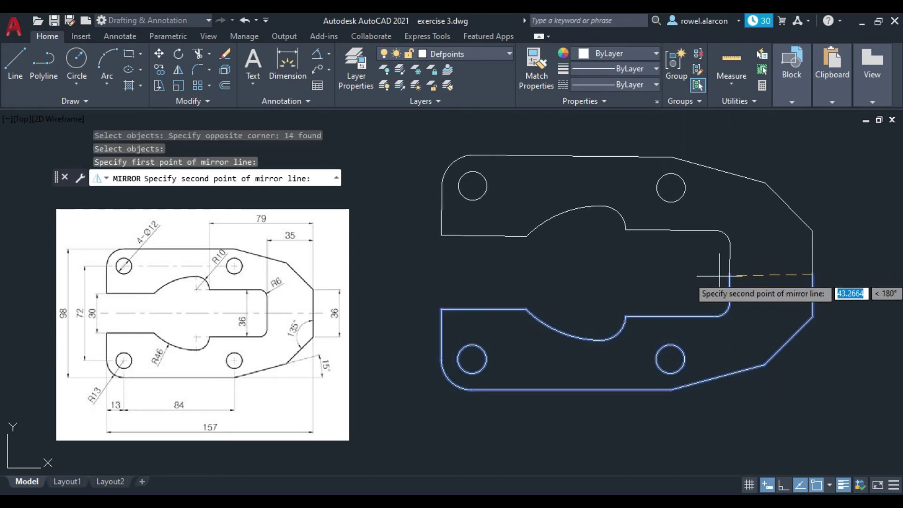
click(729, 274)
key(Return)
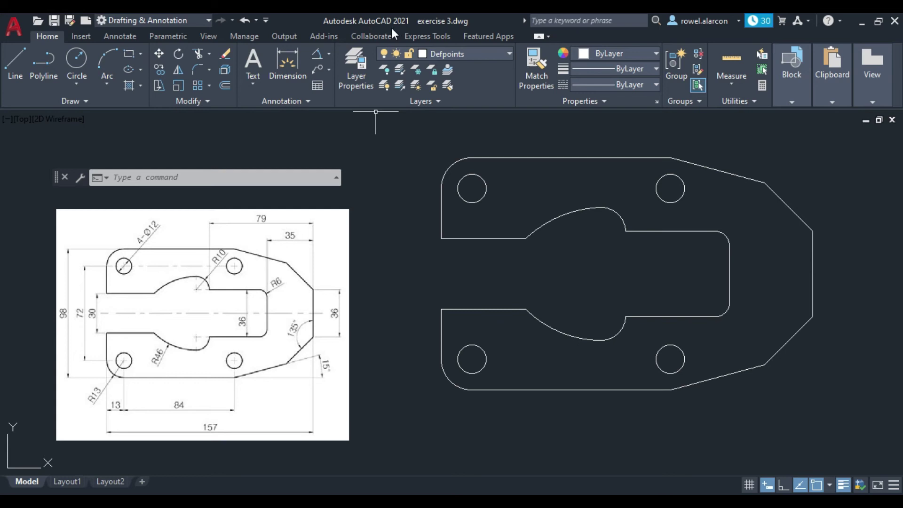
- Make the Dimension layer current and add a vertical linear dimension of the plate's overall height outside its left edge
click(510, 53)
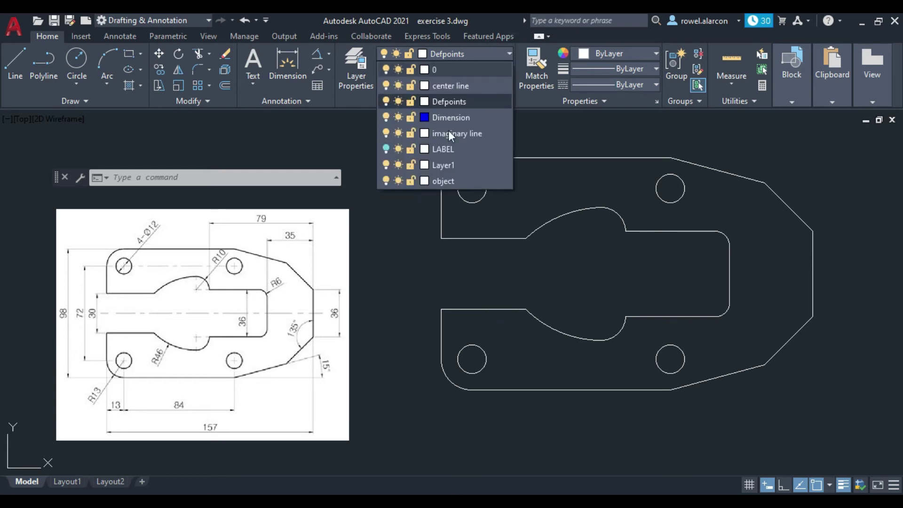
click(448, 116)
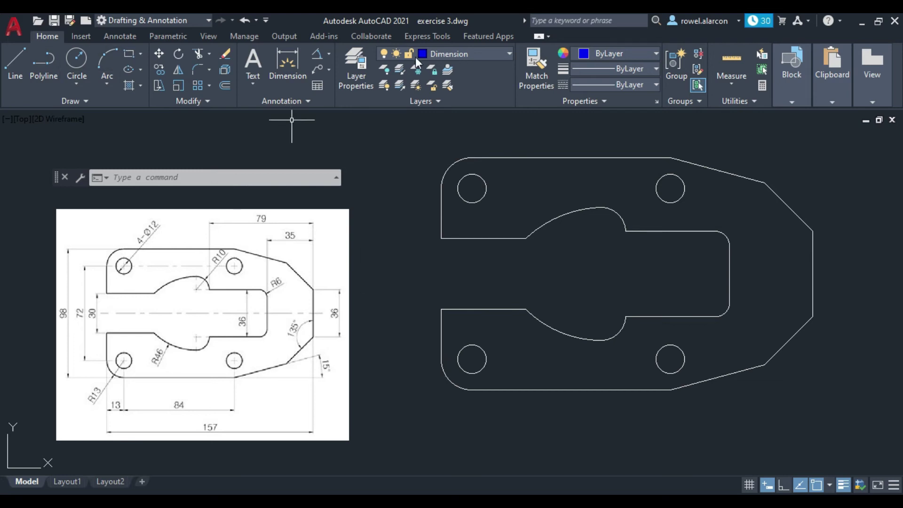
click(329, 54)
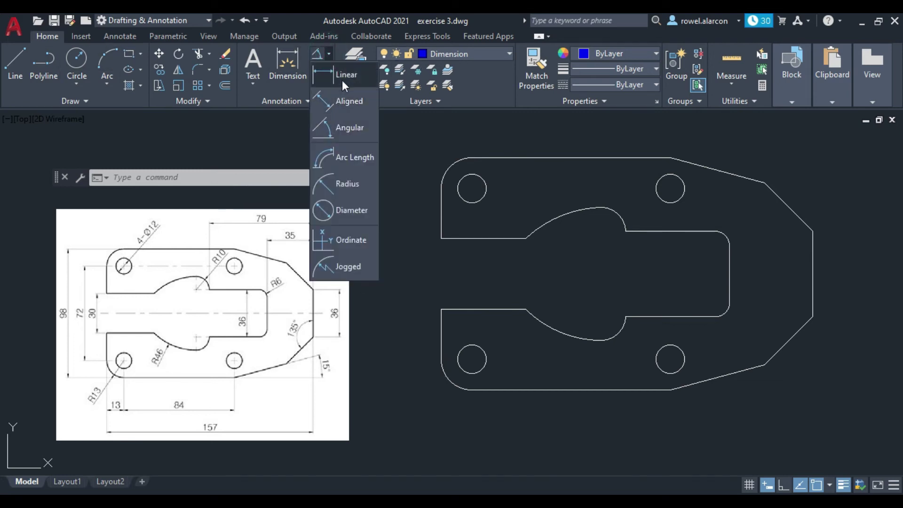
click(343, 78)
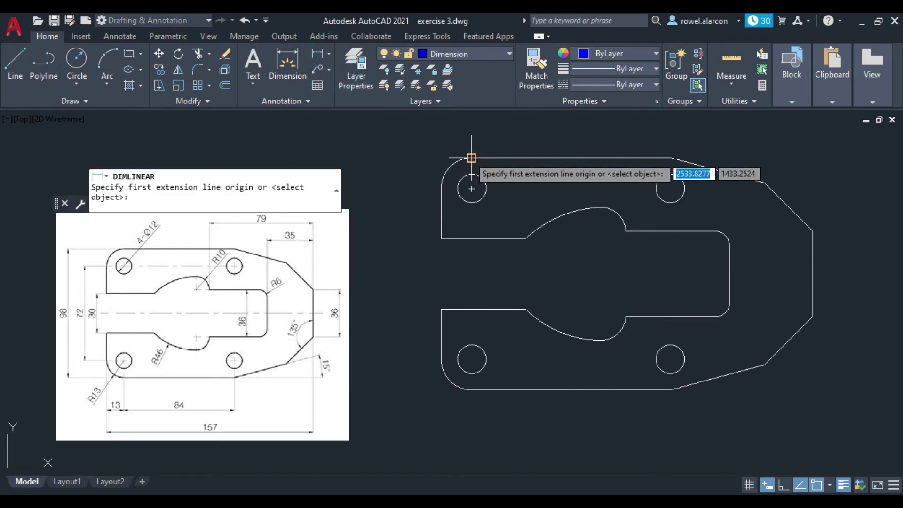
click(471, 159)
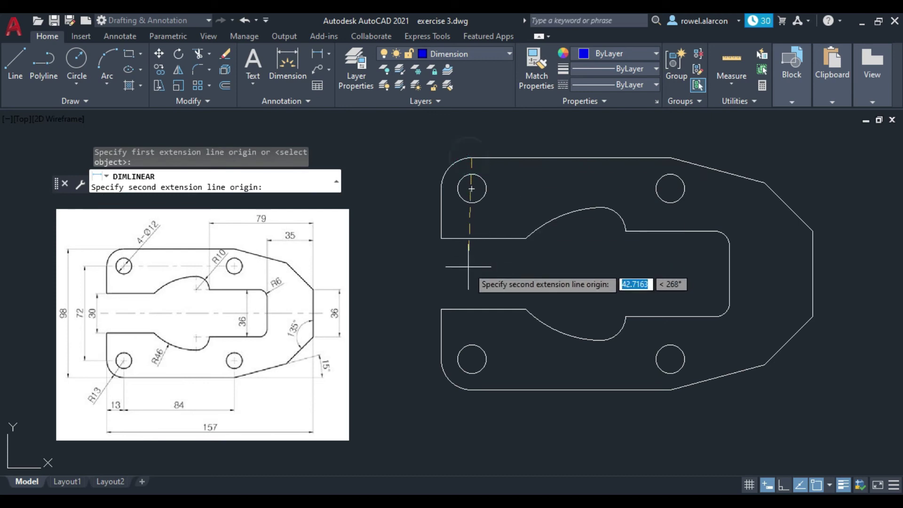
click(471, 389)
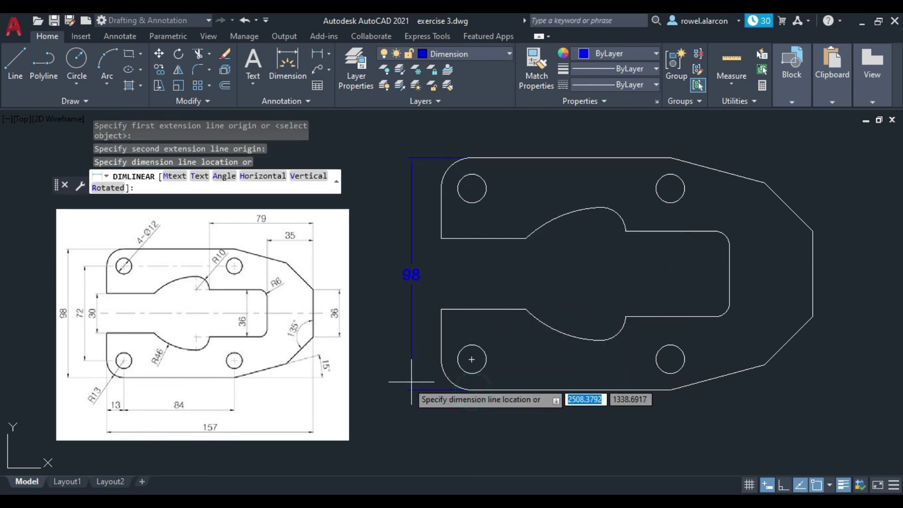
click(381, 376)
- Add a vertical linear dimension between the centres of the two left holes, placed inside the overall height dimension
key(Return)
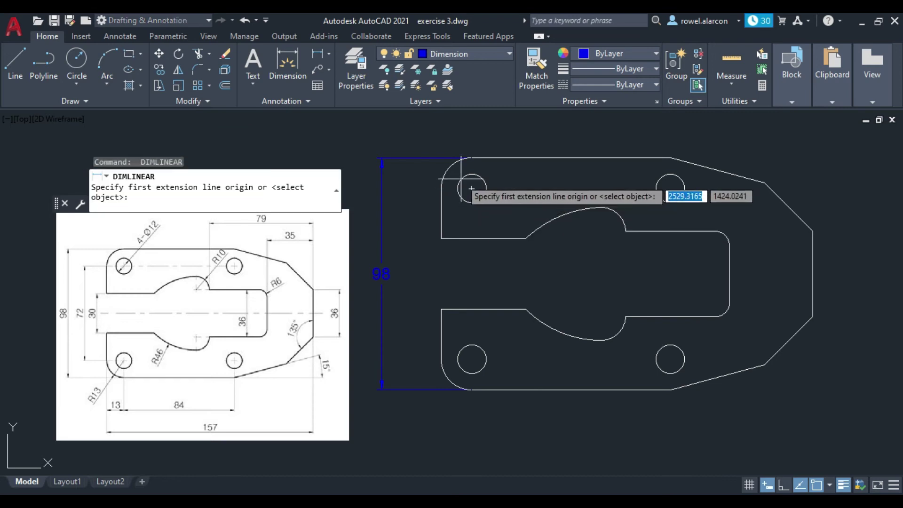
click(469, 187)
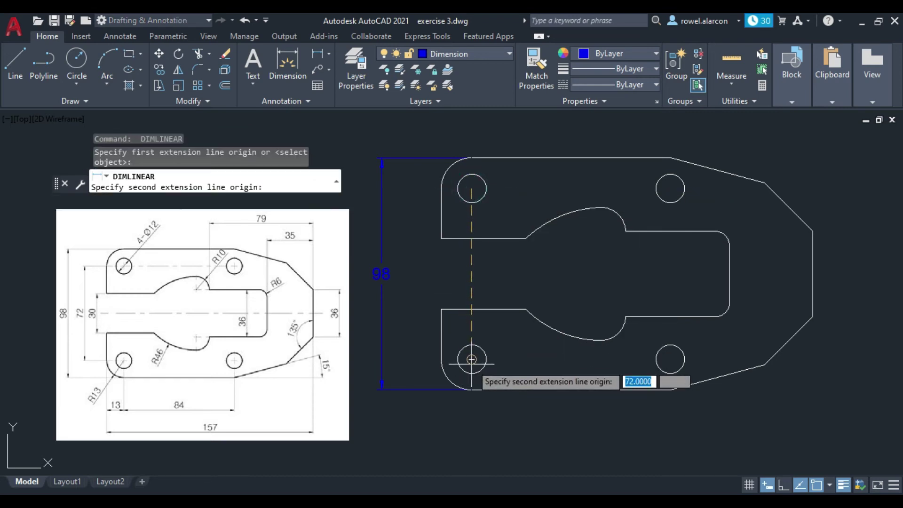
click(471, 359)
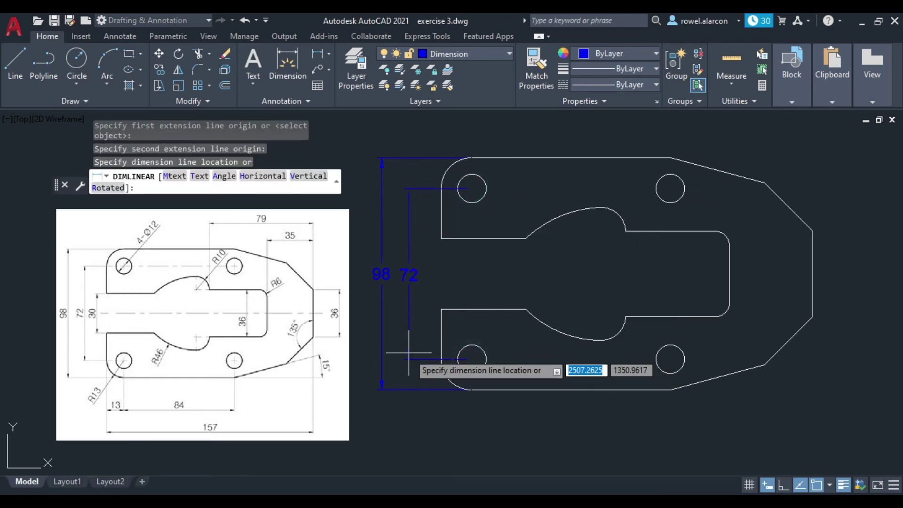
click(408, 352)
- Add a vertical linear dimension across the slot opening at the plate's left edge, placed inside the hole-spacing dimension
key(Return)
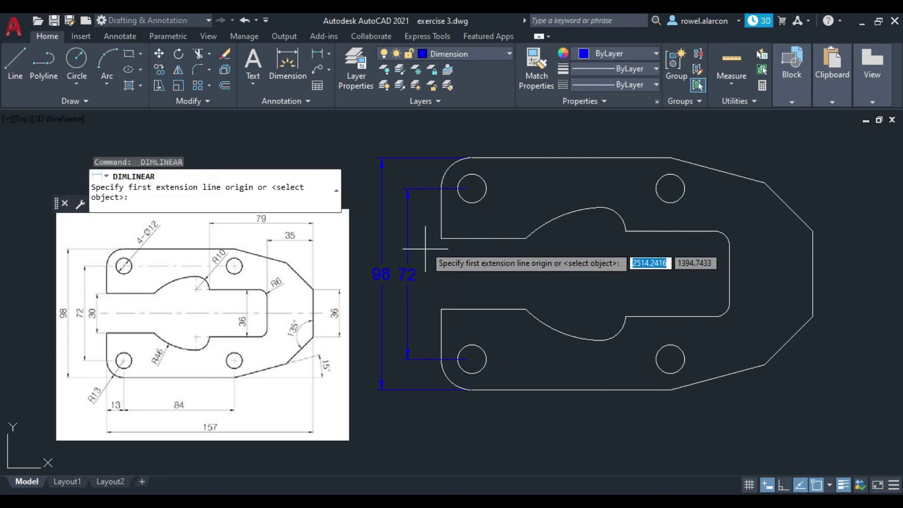
click(441, 238)
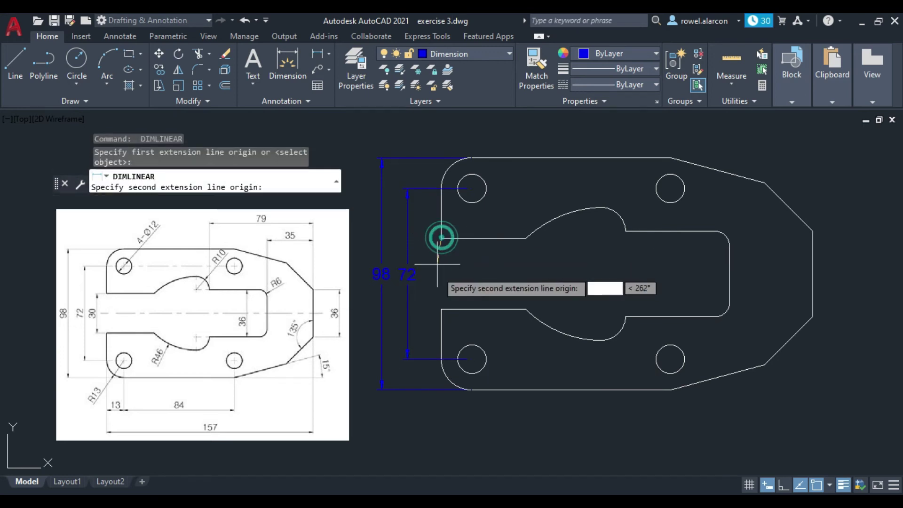
click(441, 309)
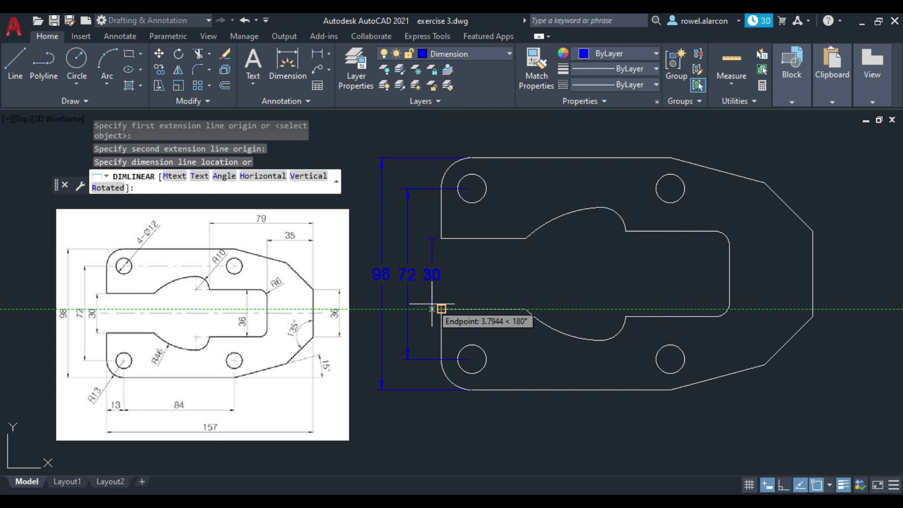
click(431, 309)
key(Return)
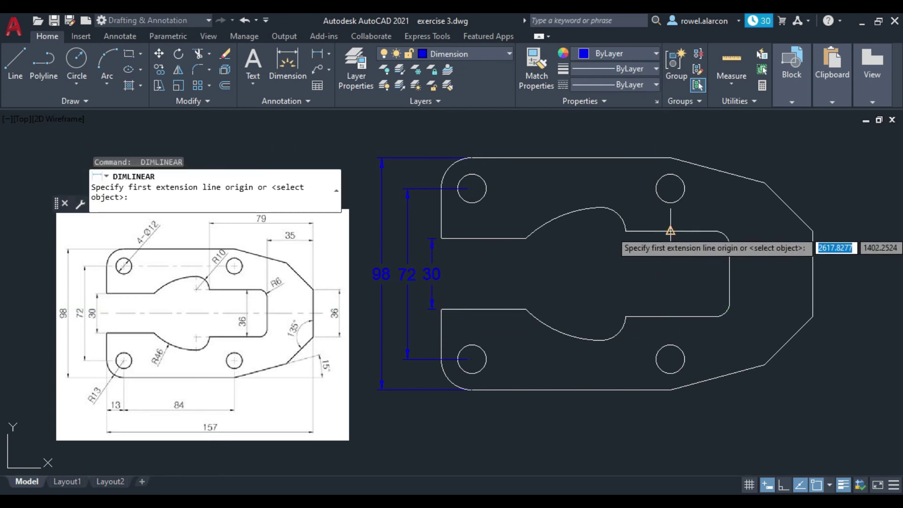
click(671, 231)
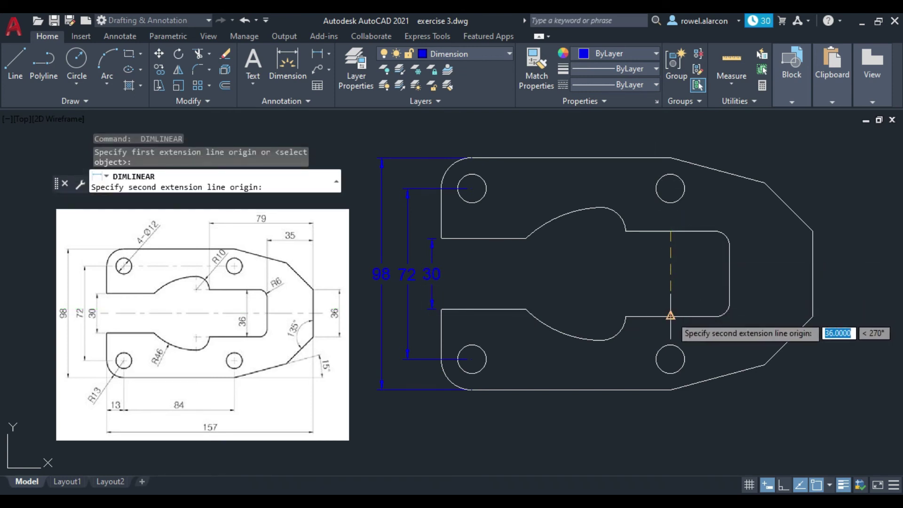
click(671, 315)
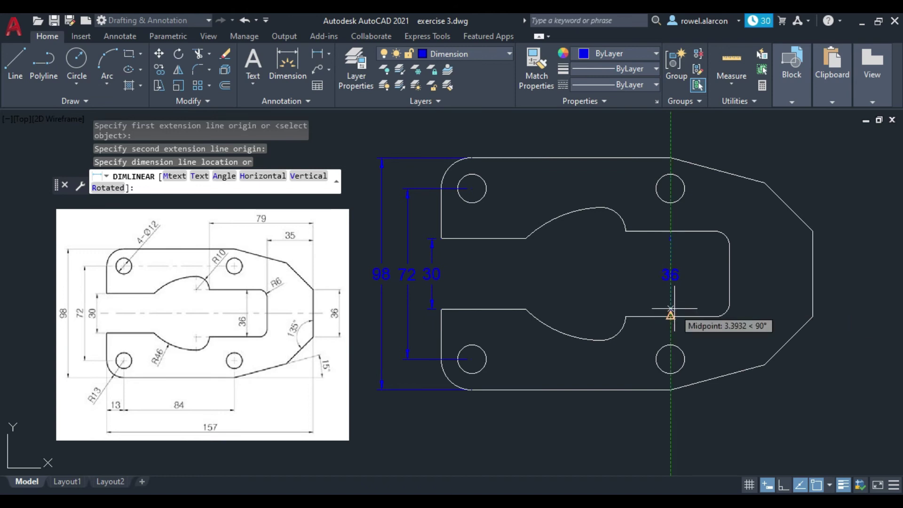
key(Escape)
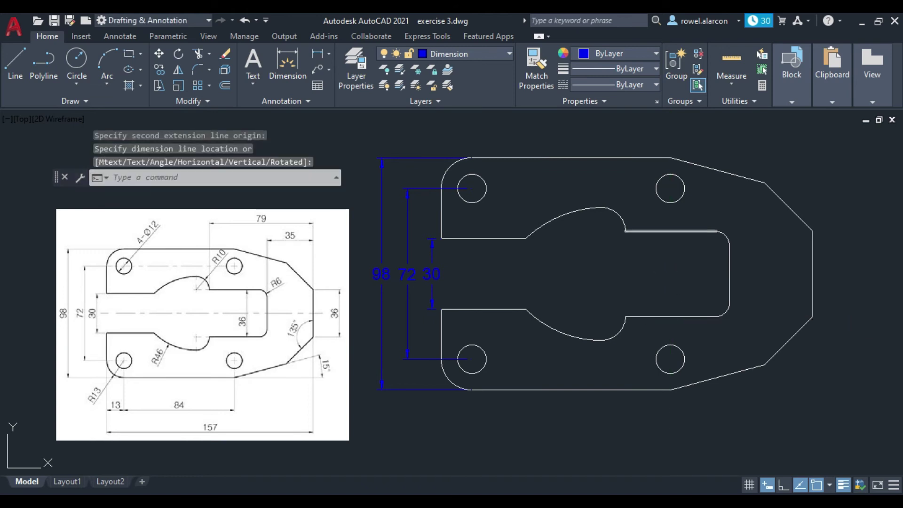
key(Return)
key(Return)
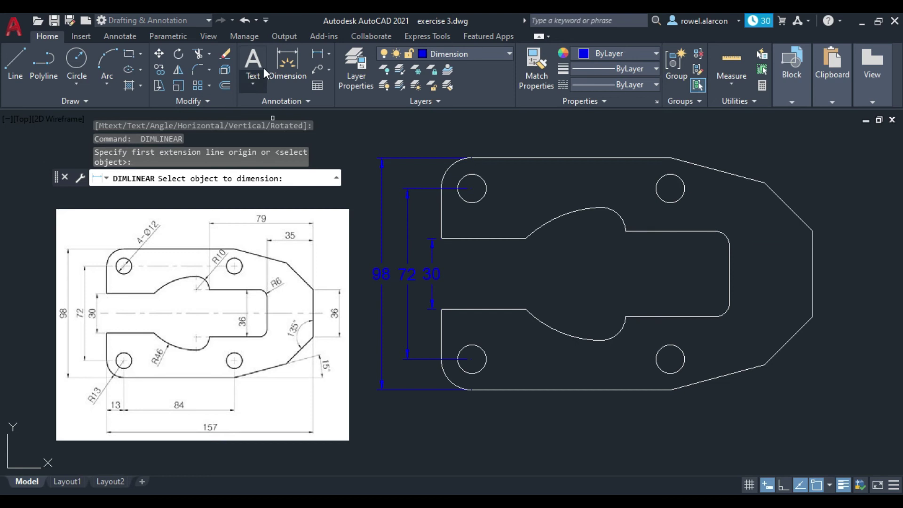
- Add a vertical linear dimension inside the slot between the midpoints of its upper and lower straight edges
click(315, 51)
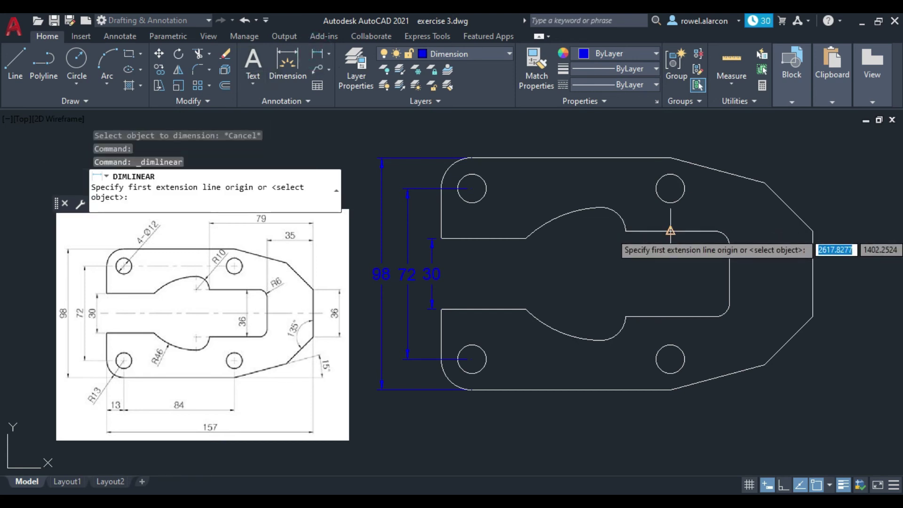
click(670, 231)
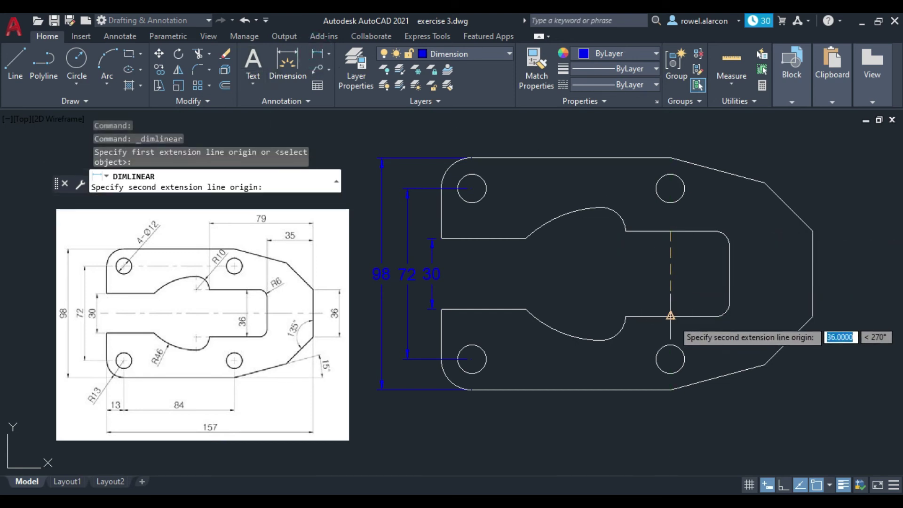
click(670, 315)
click(670, 315)
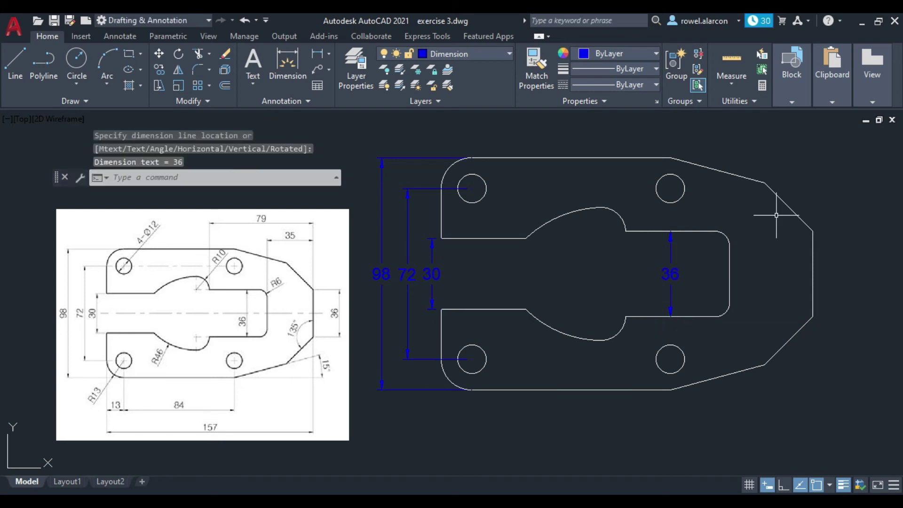
- Add a vertical linear dimension of the plate's short right edge, placed just outside it
key(Return)
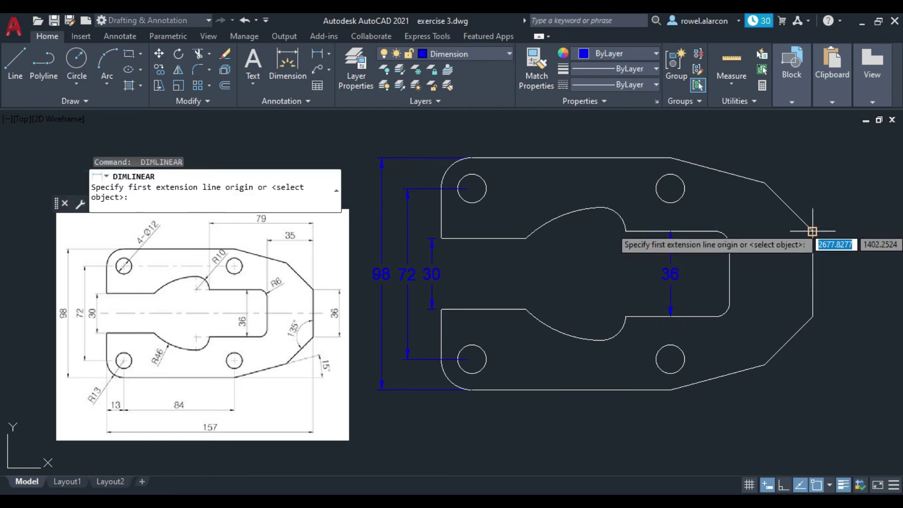
click(812, 231)
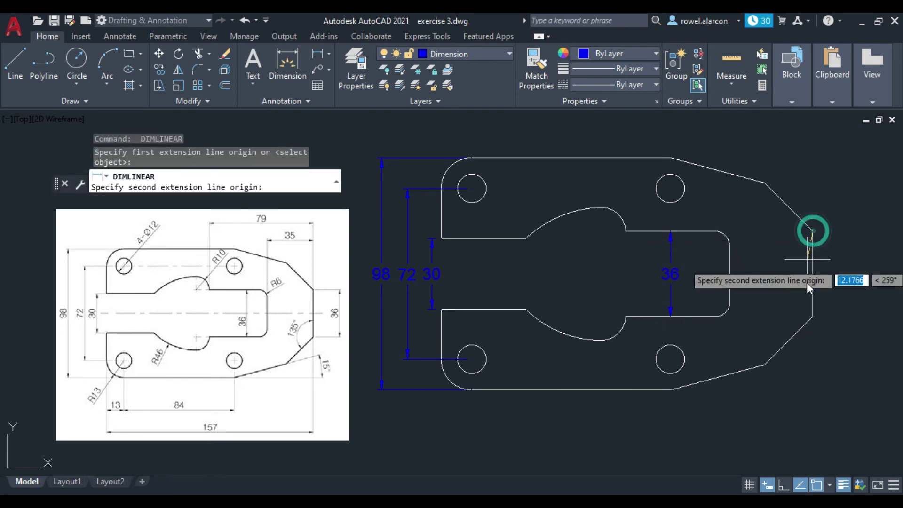
click(813, 316)
click(834, 310)
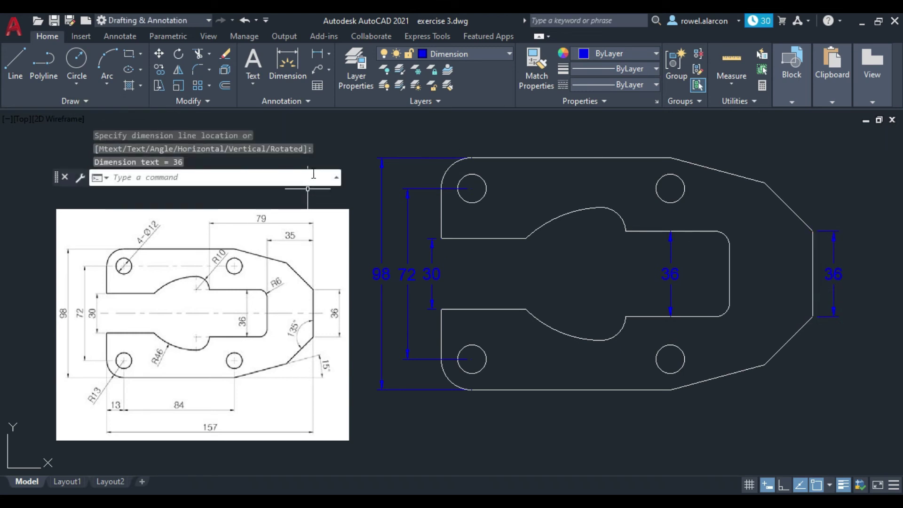
- Add a horizontal linear dimension above the plate from its right edge to the slot's closed end, with Ortho on
key(Return)
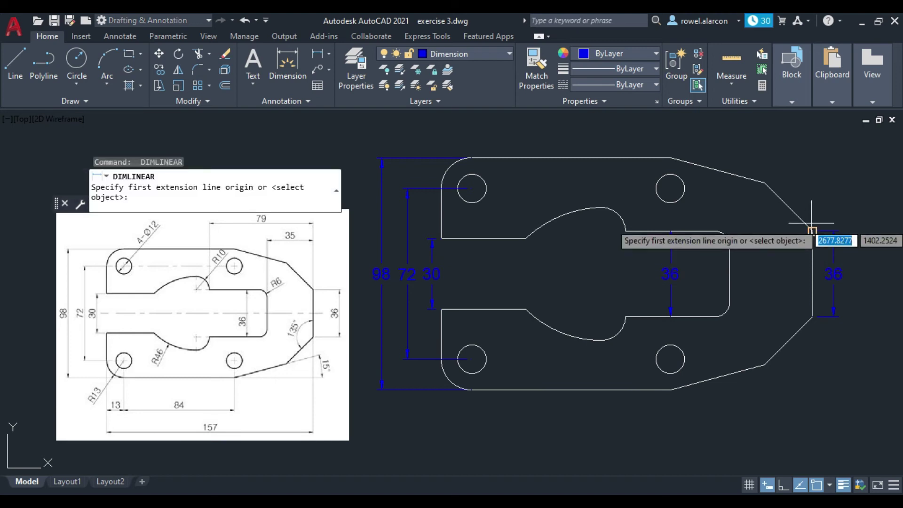
click(813, 231)
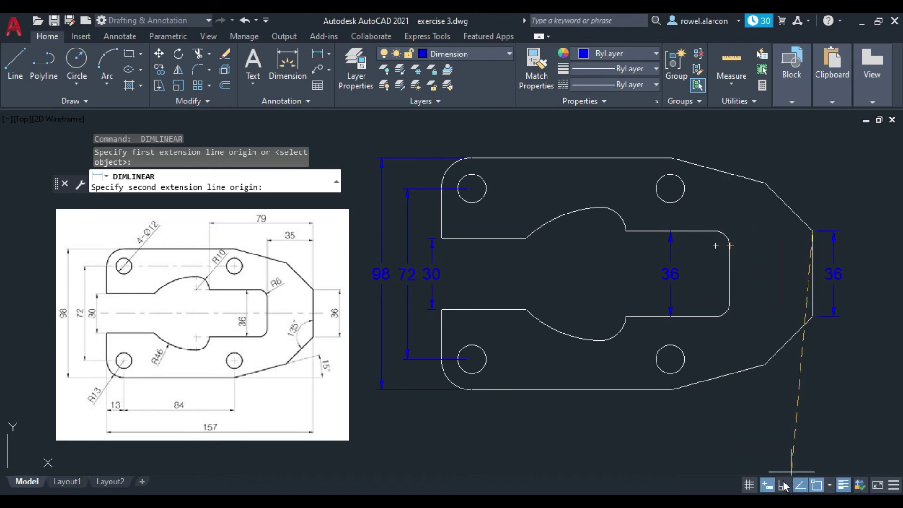
click(731, 246)
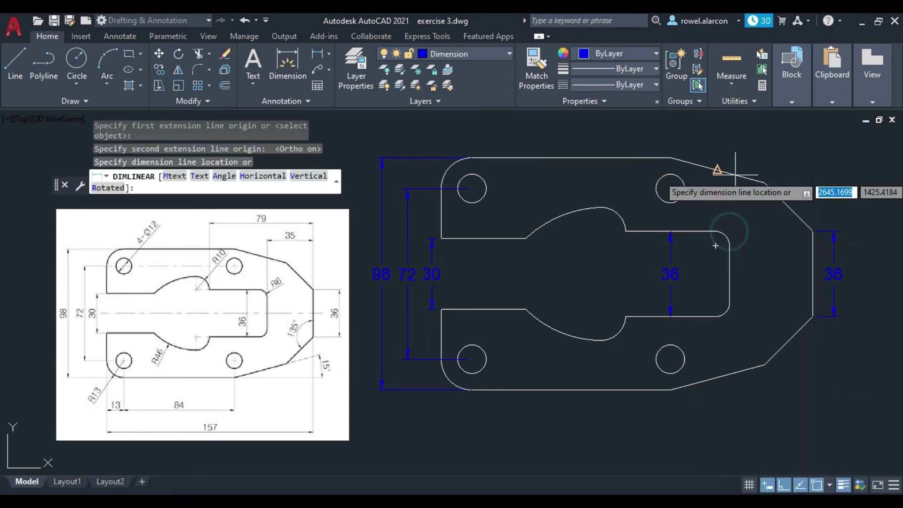
click(731, 138)
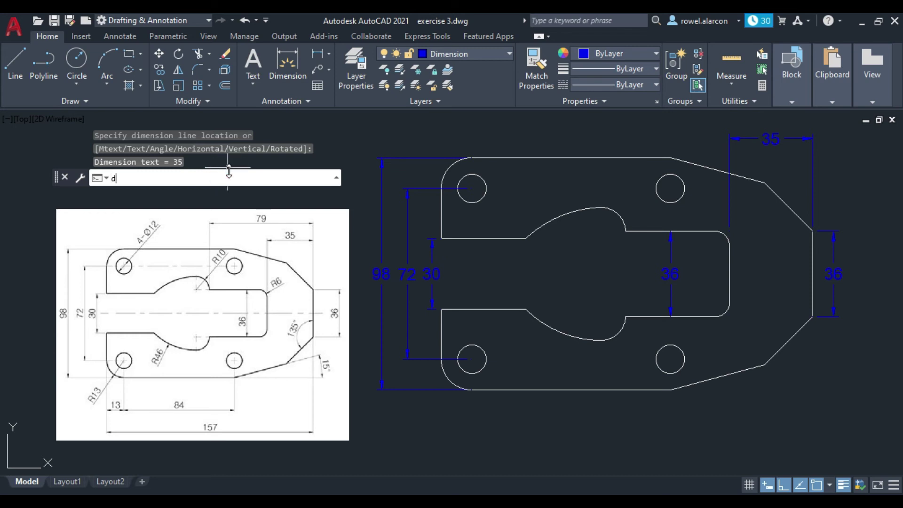
- Add a baseline dimension from the plate's right edge to the right end of the slot's upper arc, and raise it clear of the slot-end dimension
text(ba)
key(Return)
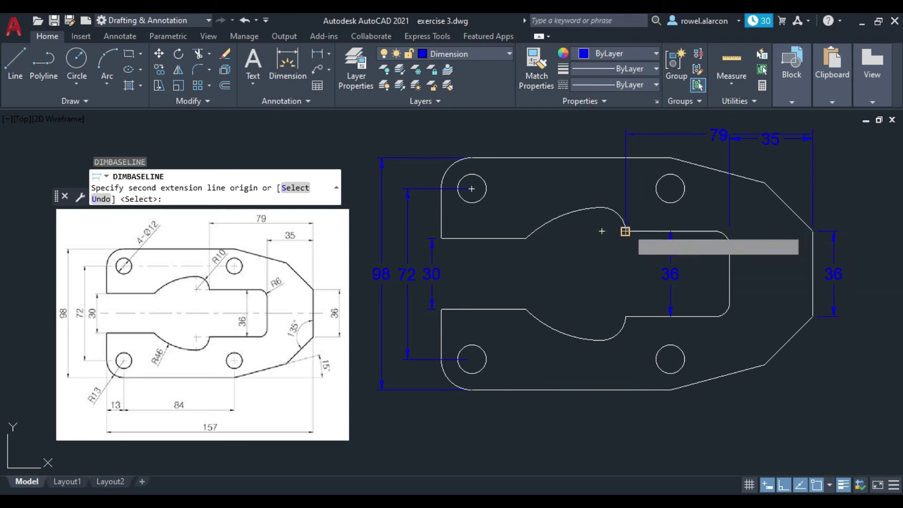
click(625, 232)
key(Escape)
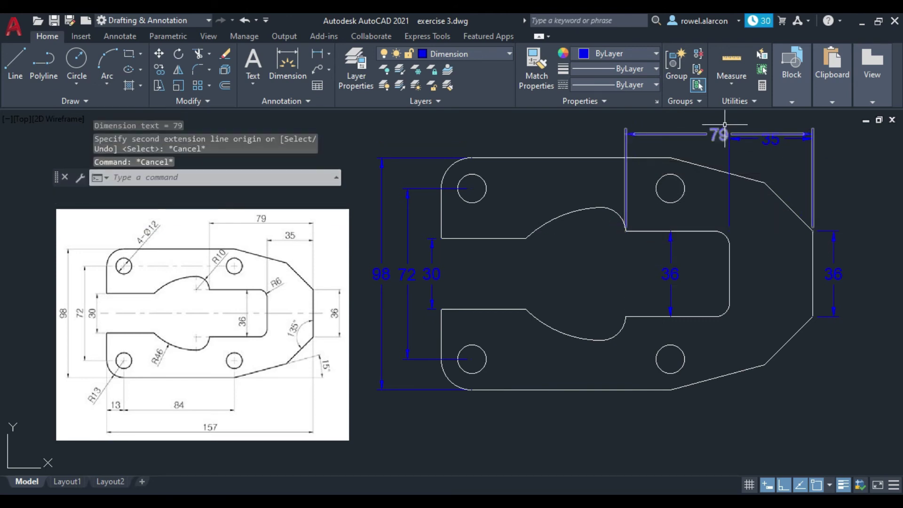
click(720, 131)
click(719, 134)
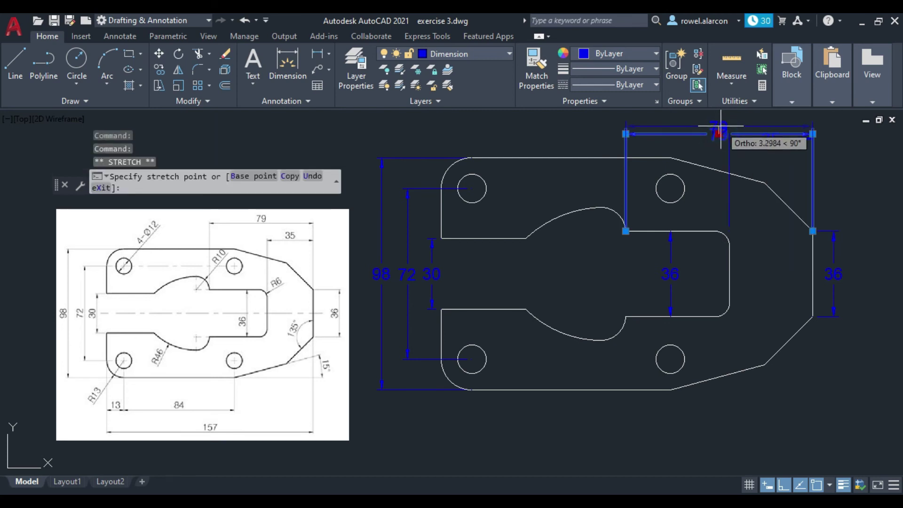
key(Escape)
key(Escape)
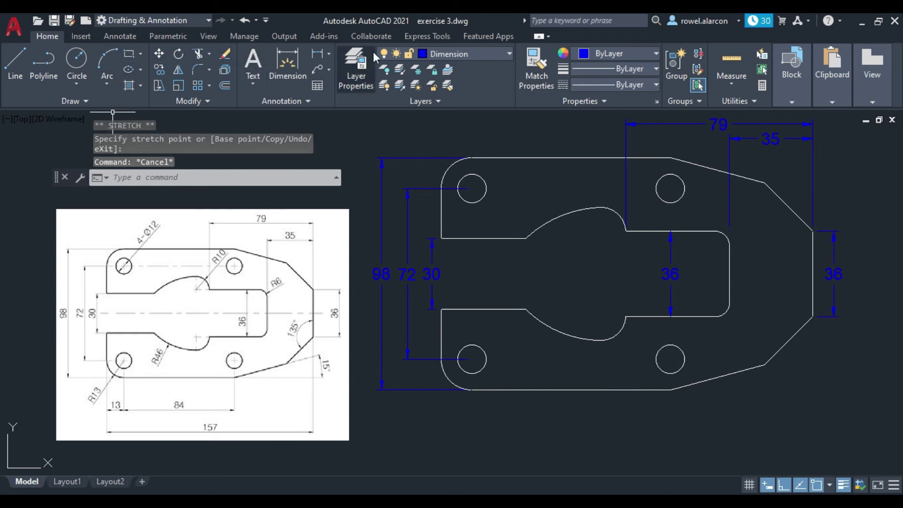
- Add a horizontal linear dimension below the plate from its left edge to the lower-left hole's centre
click(318, 56)
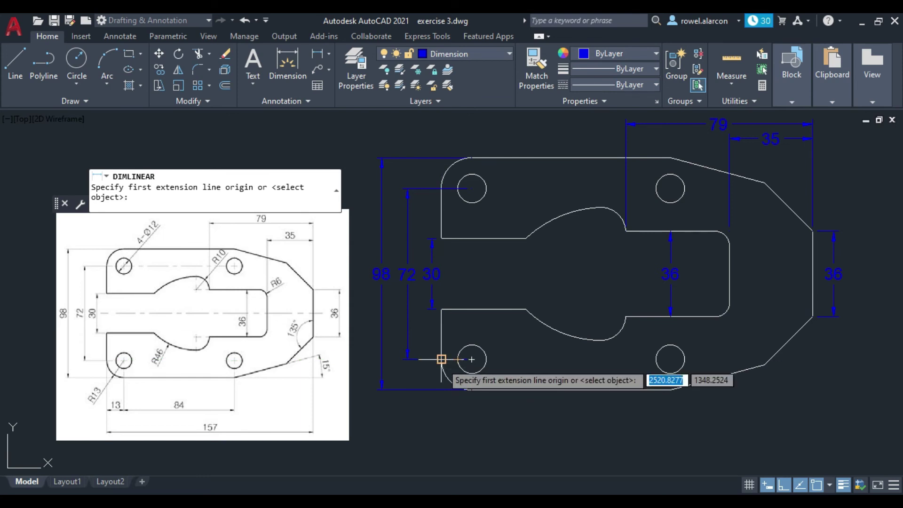
click(442, 363)
click(472, 359)
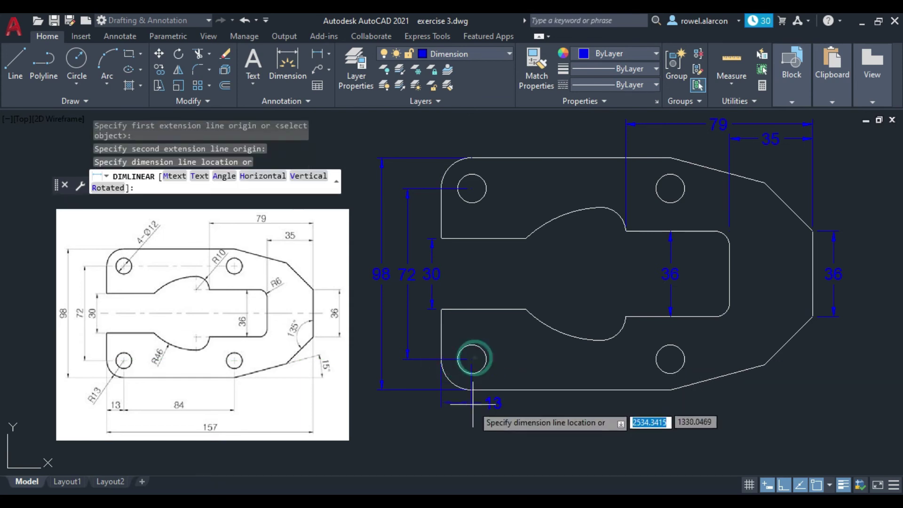
click(472, 418)
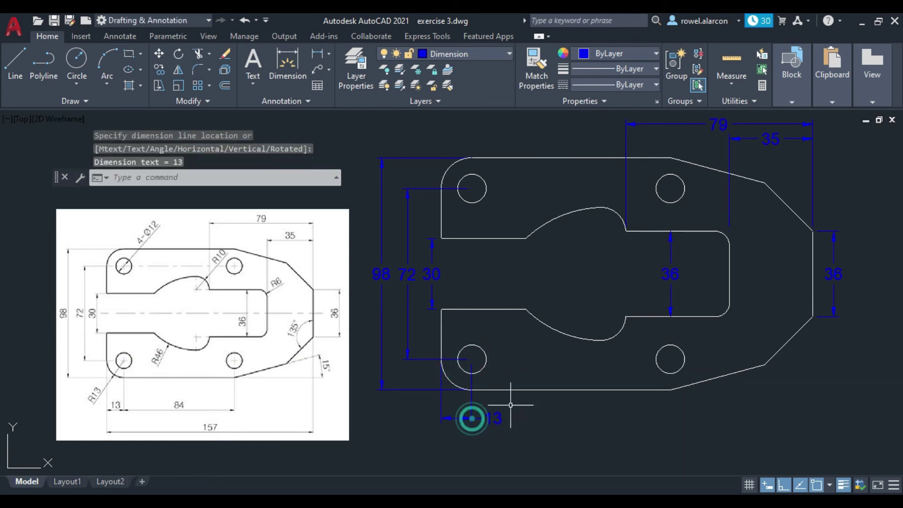
- Continue the bottom dimension from the lower-left hole's centre to the lower-right hole's centre, and end the command
text(d)
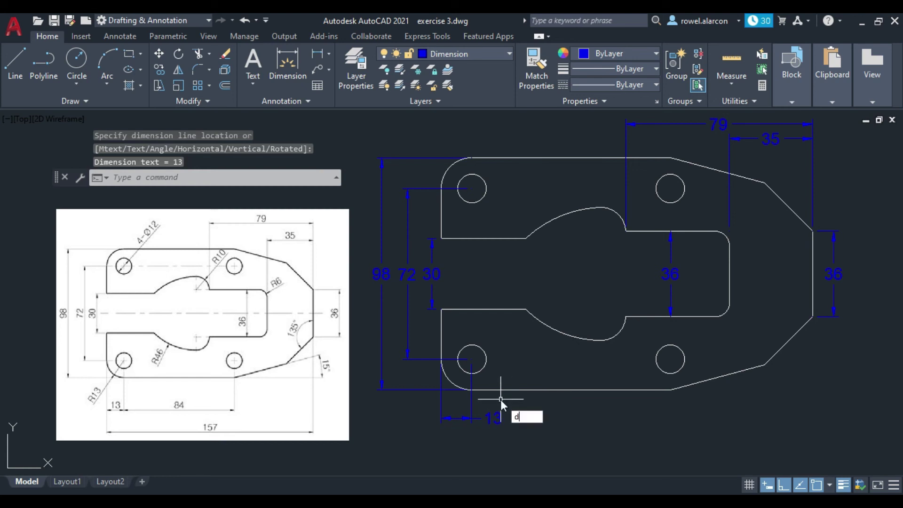
text(co)
key(Return)
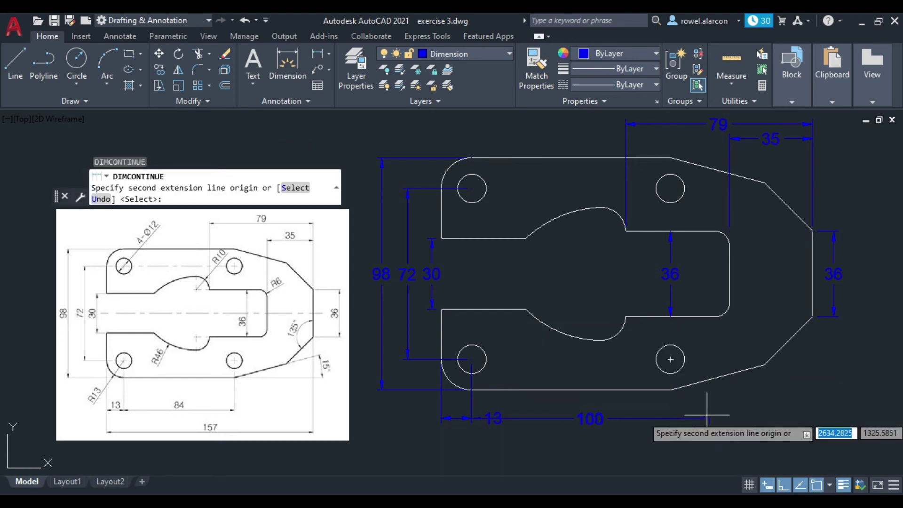
click(670, 359)
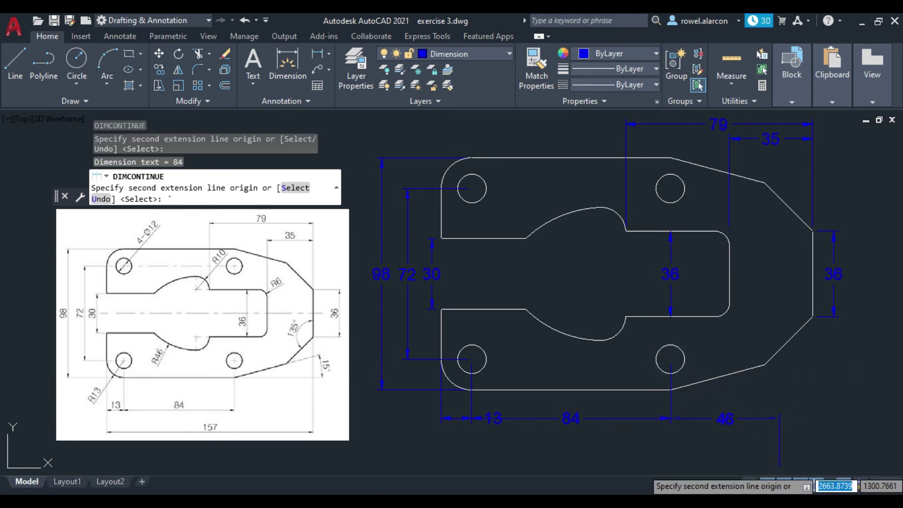
key(Escape)
key(Escape)
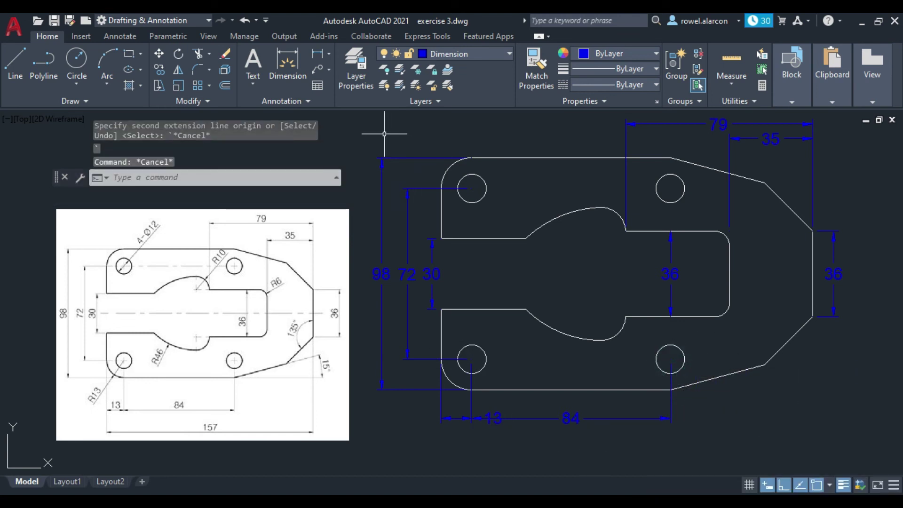
- Add a horizontal linear dimension of the plate's overall length, placed below the hole-spacing dimensions
click(319, 56)
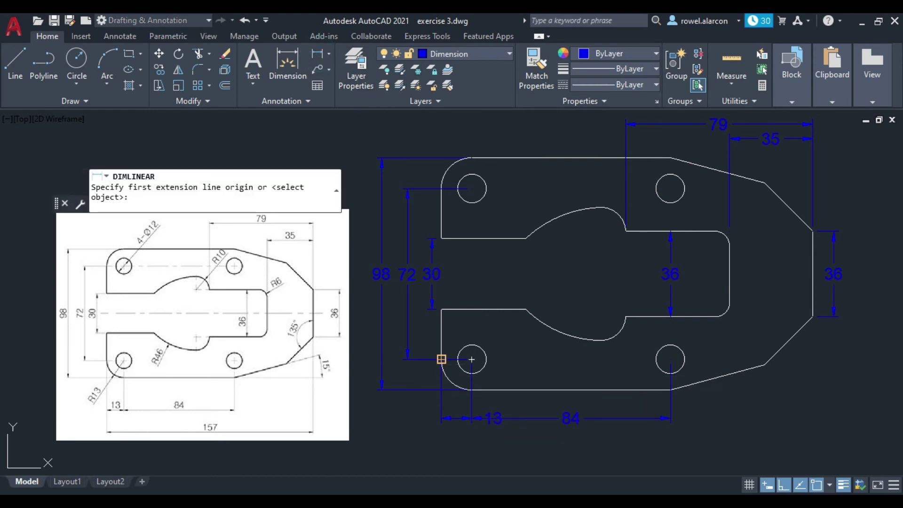
click(441, 359)
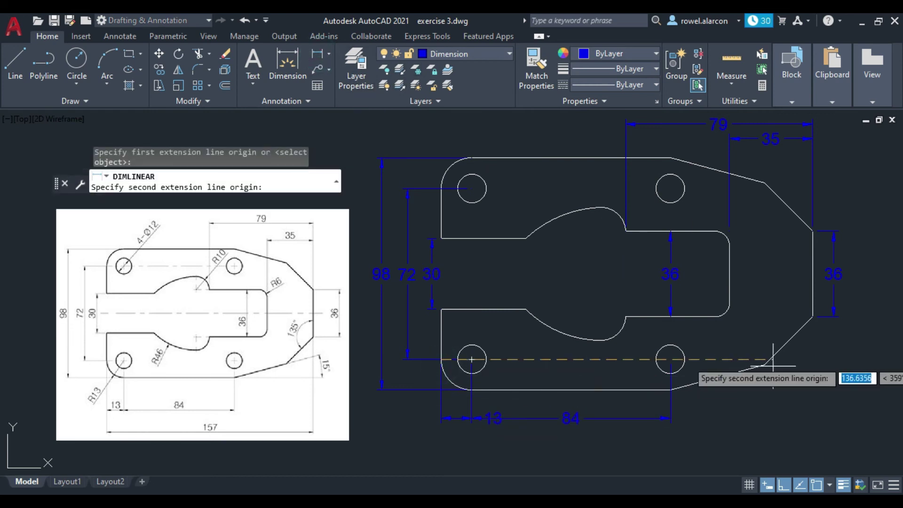
click(812, 316)
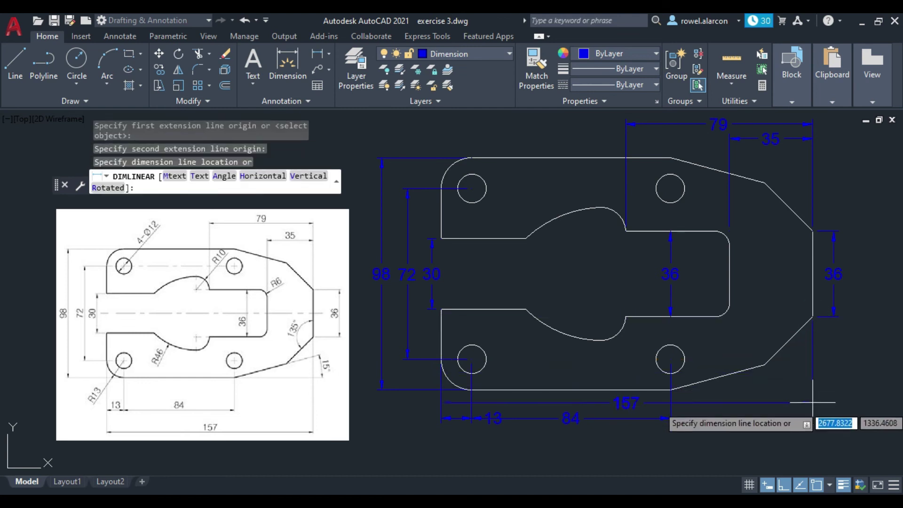
click(818, 457)
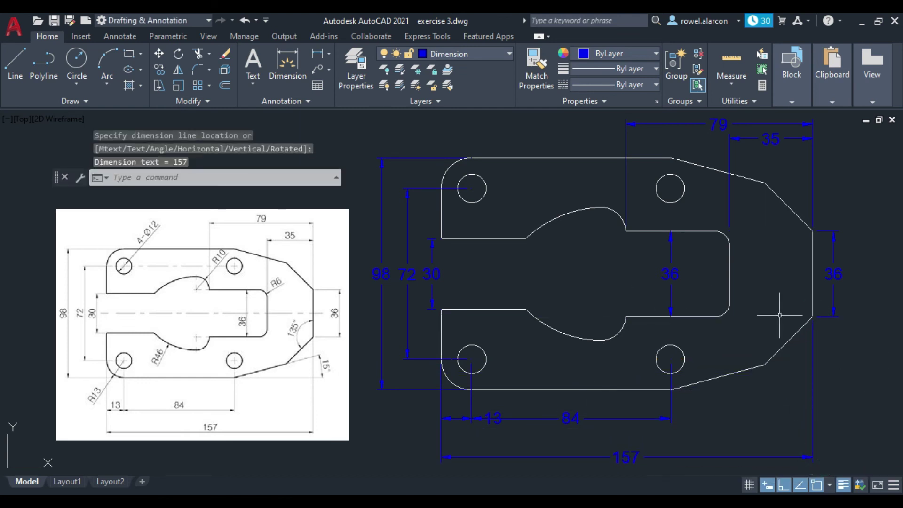
- Add an angular dimension between the plate's lower sloped edge and its bottom edge, placed outside the plate beyond the lower-right corner
key(Return)
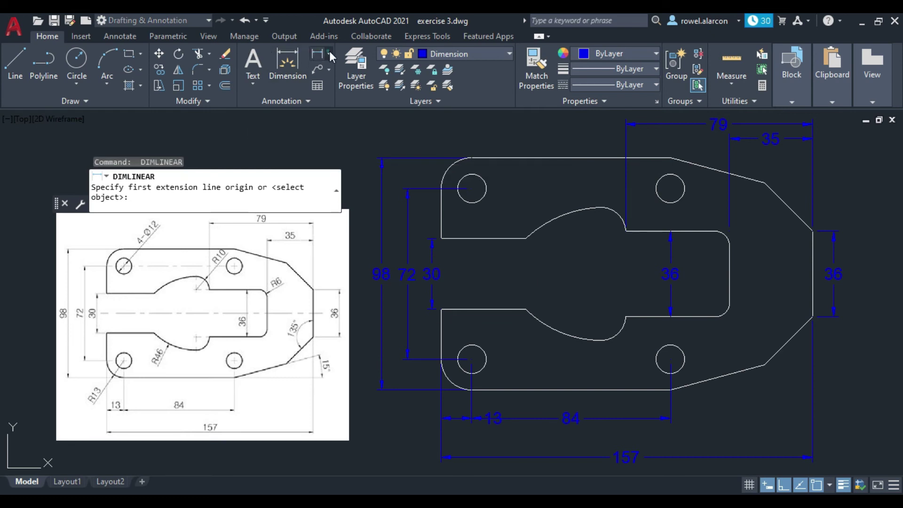
click(331, 56)
click(350, 122)
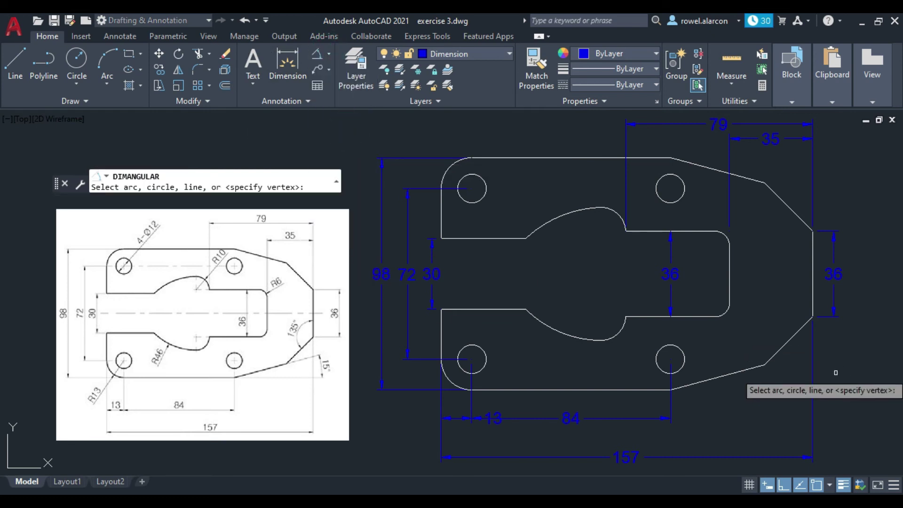
click(709, 380)
click(653, 390)
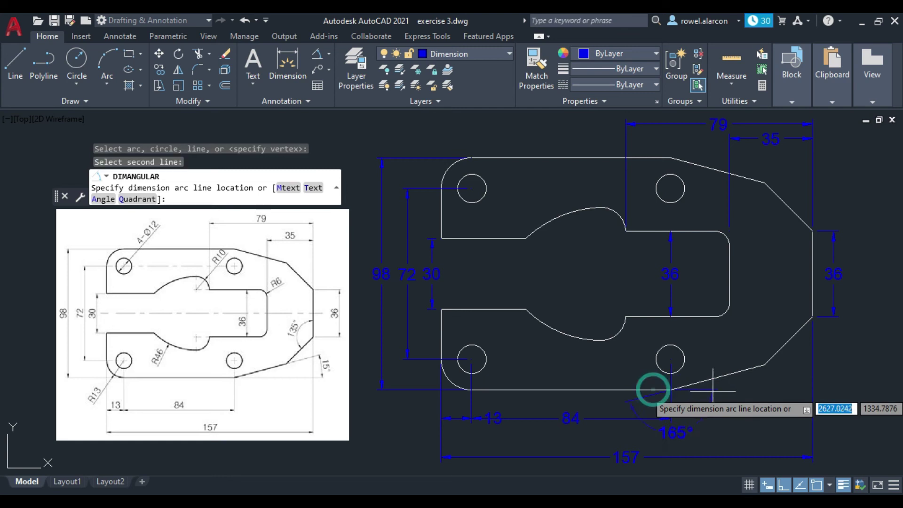
click(833, 371)
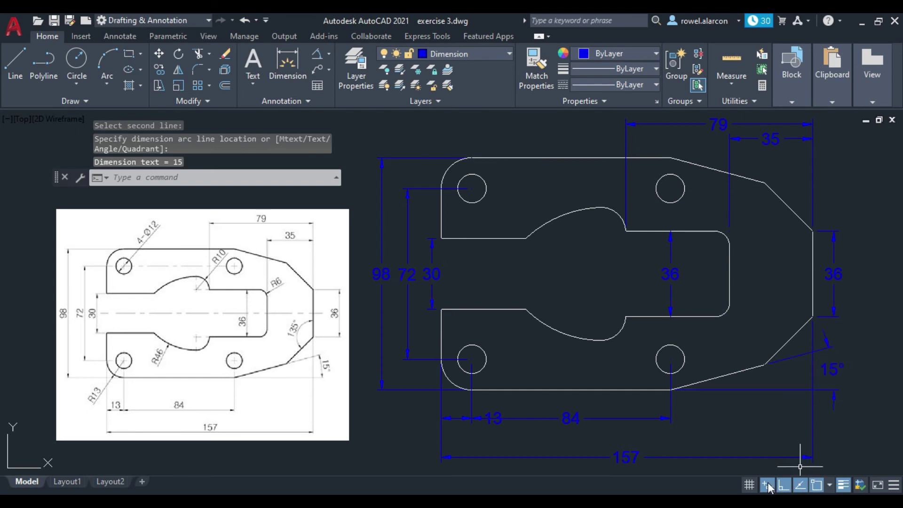
- Add an angular dimension between the plate's vertical right edge and the lower chamfered edge, placed inside the plate
key(Return)
click(814, 290)
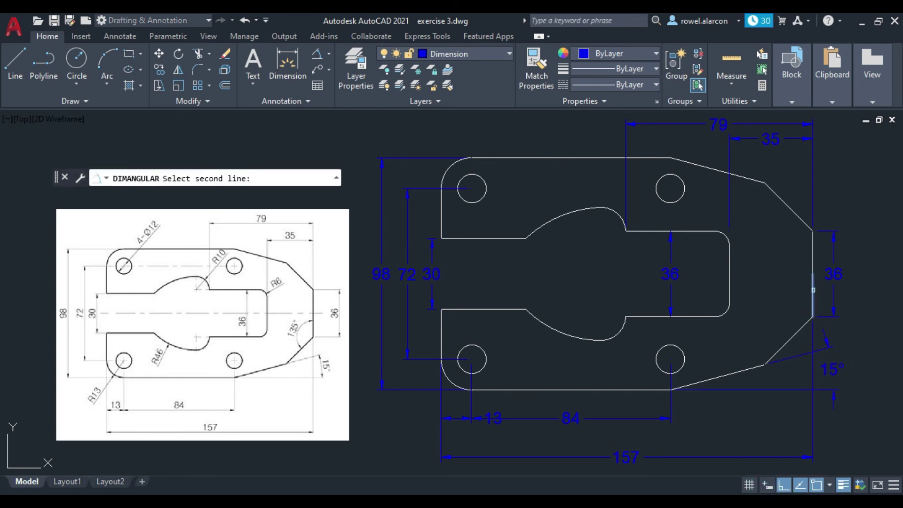
click(802, 326)
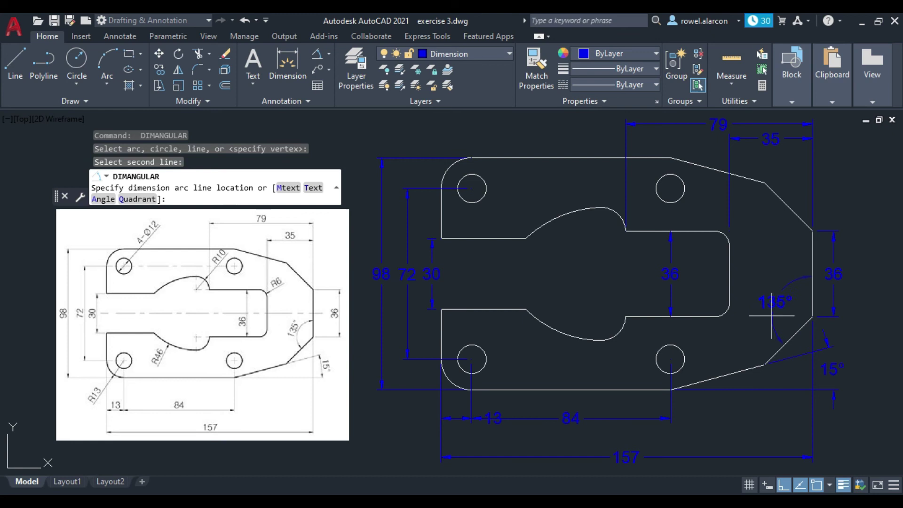
click(767, 316)
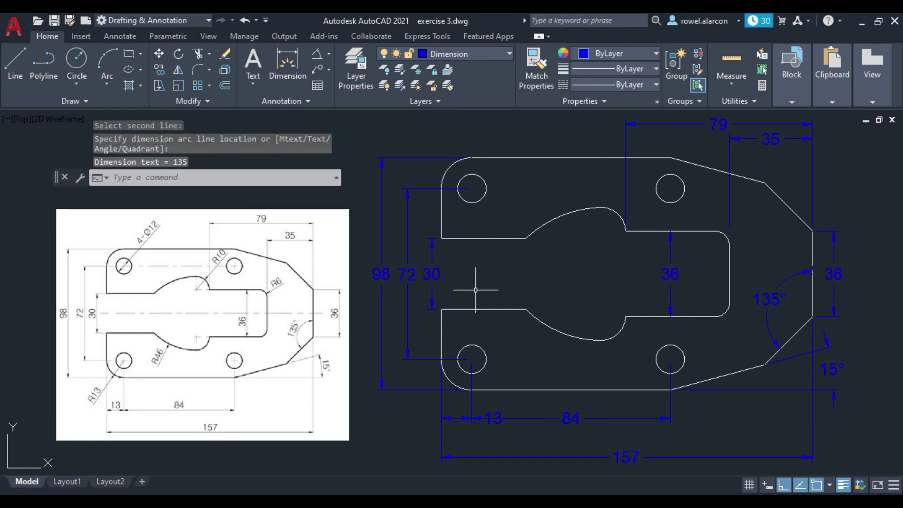
- Add a radius dimension to the slot's large lower arc, with its text outside the slot, below and left of the arc
key(Return)
click(315, 55)
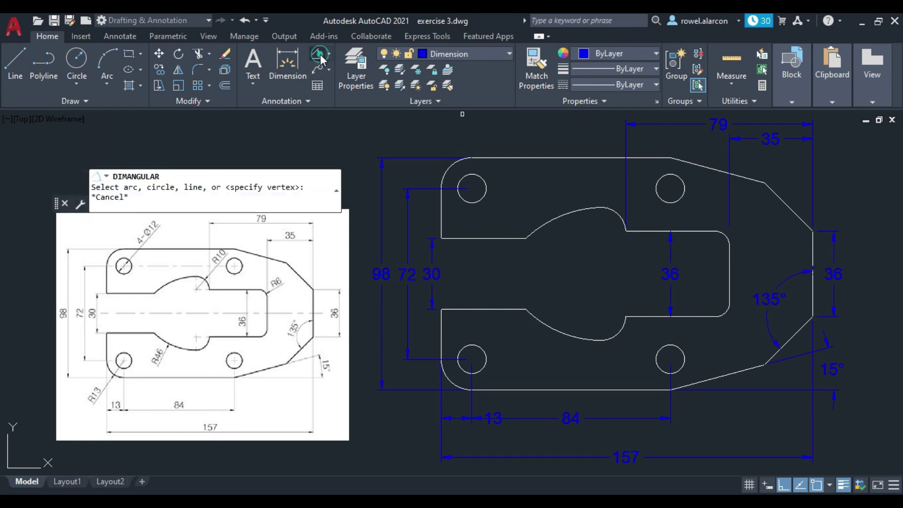
click(330, 53)
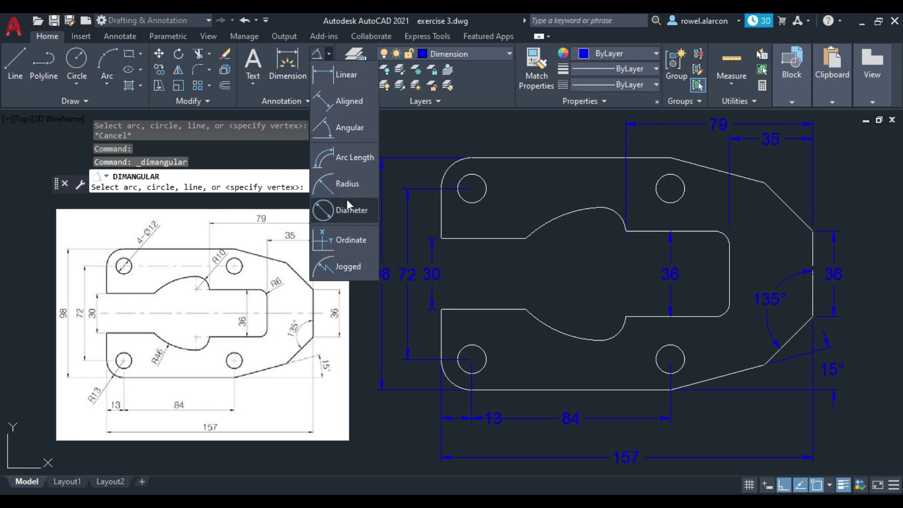
click(347, 187)
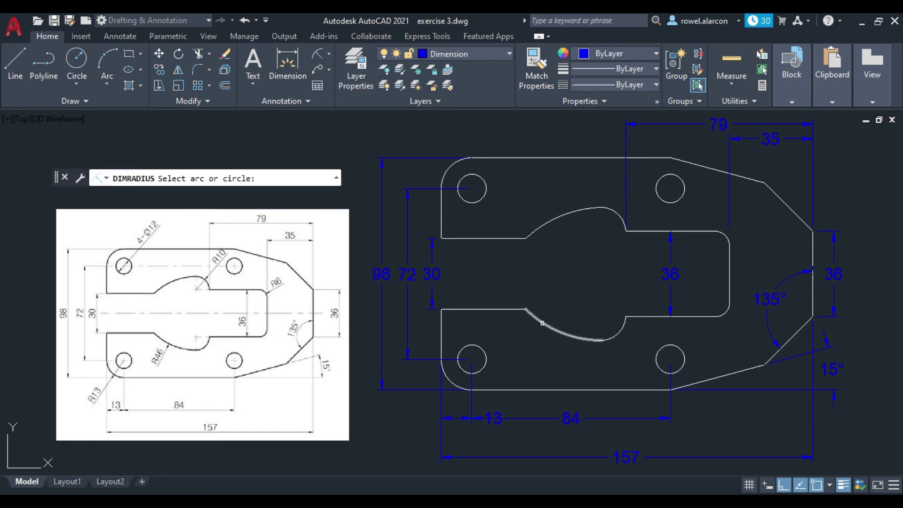
click(545, 324)
click(536, 349)
- Add a radius dimension to the slot's small lower arc, with its text placed inside the slot
key(Return)
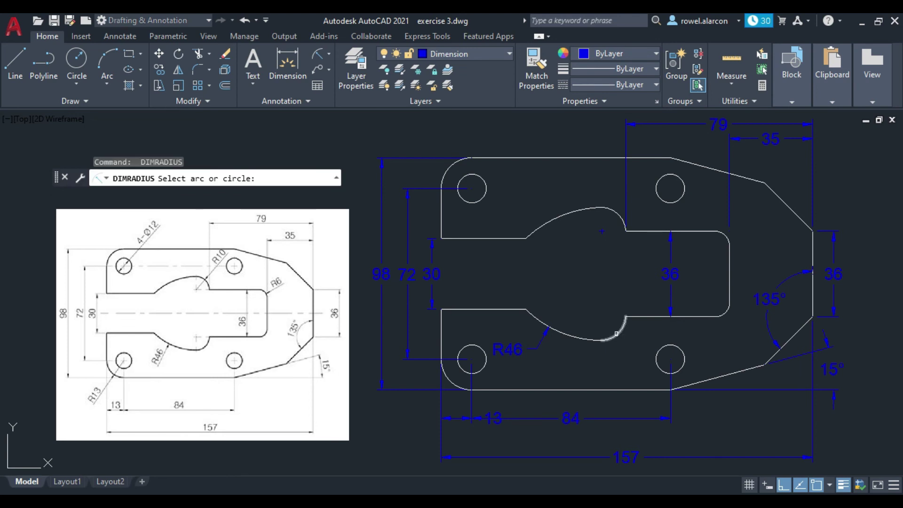
click(617, 333)
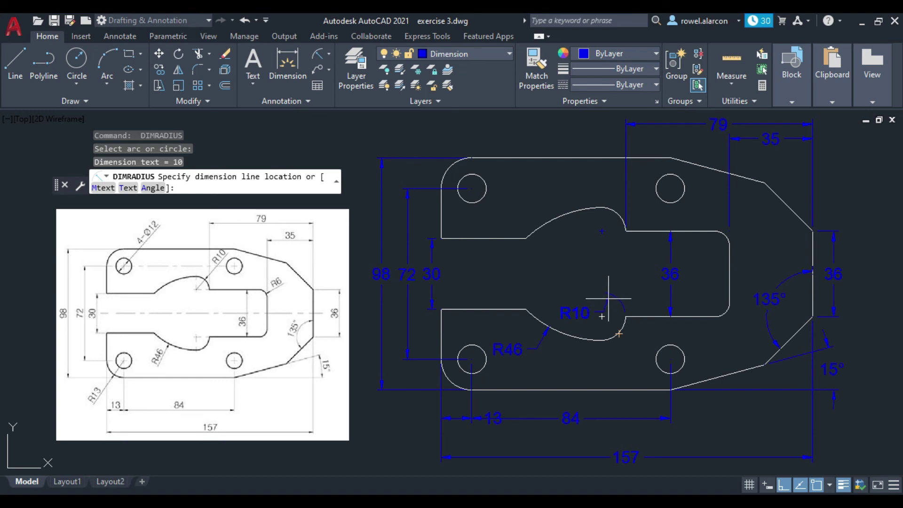
click(609, 298)
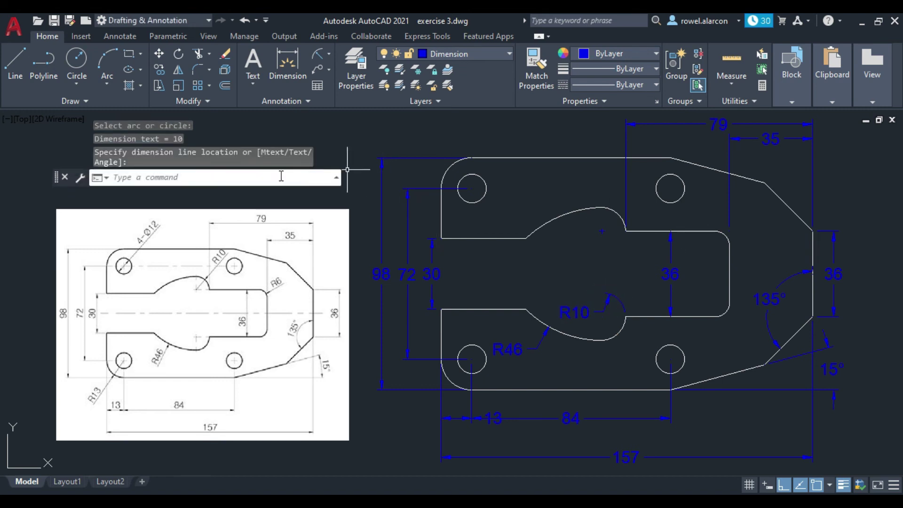
- Add a diameter dimension to the upper-left hole, with its text to the right of the hole, and end the command
click(330, 55)
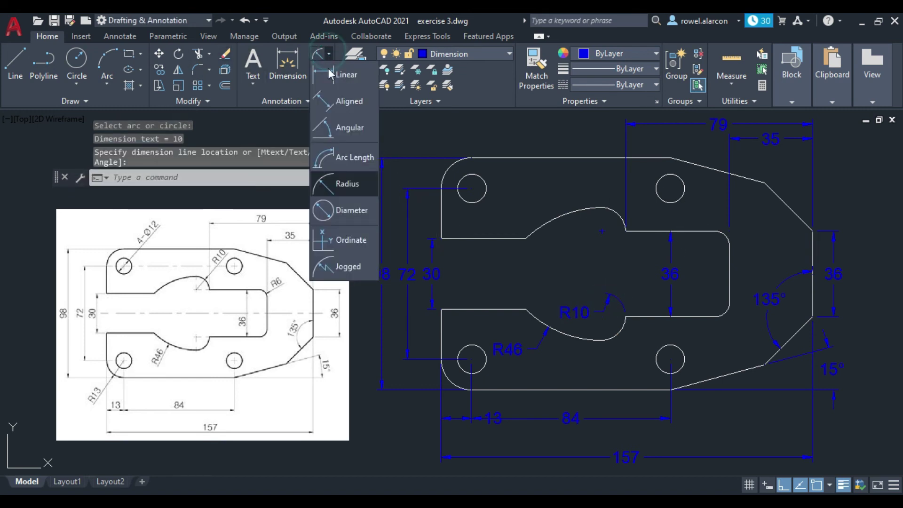
click(350, 212)
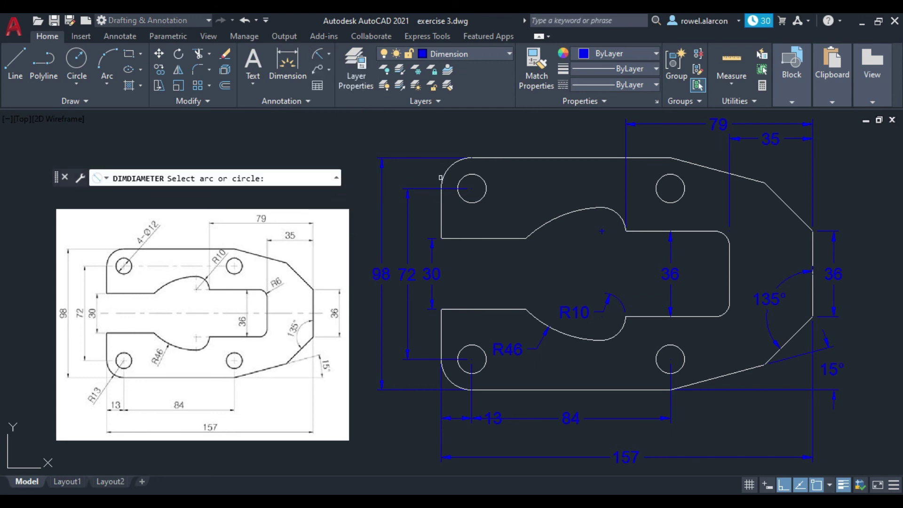
click(483, 184)
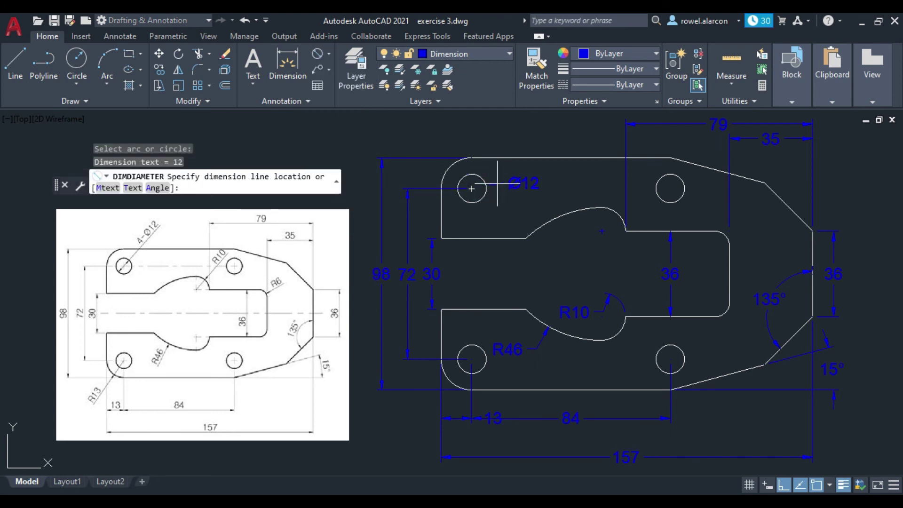
click(496, 183)
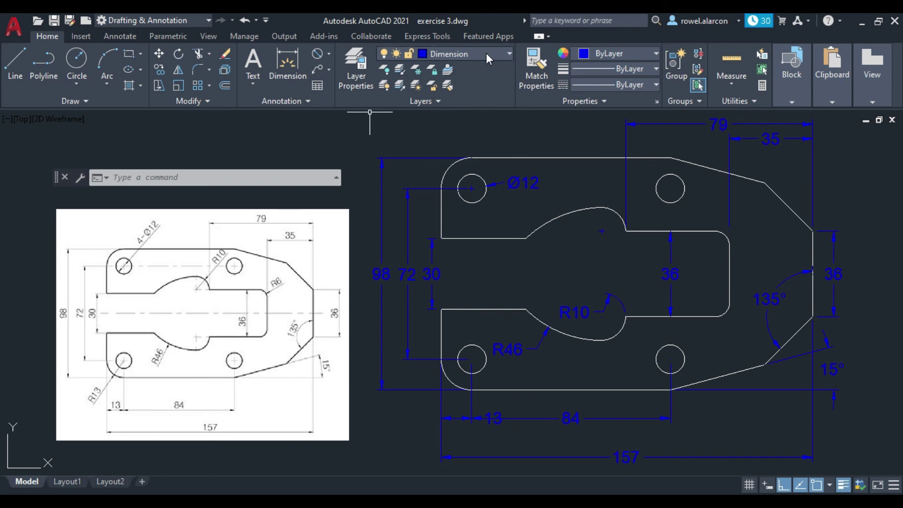
key(Escape)
key(Escape)
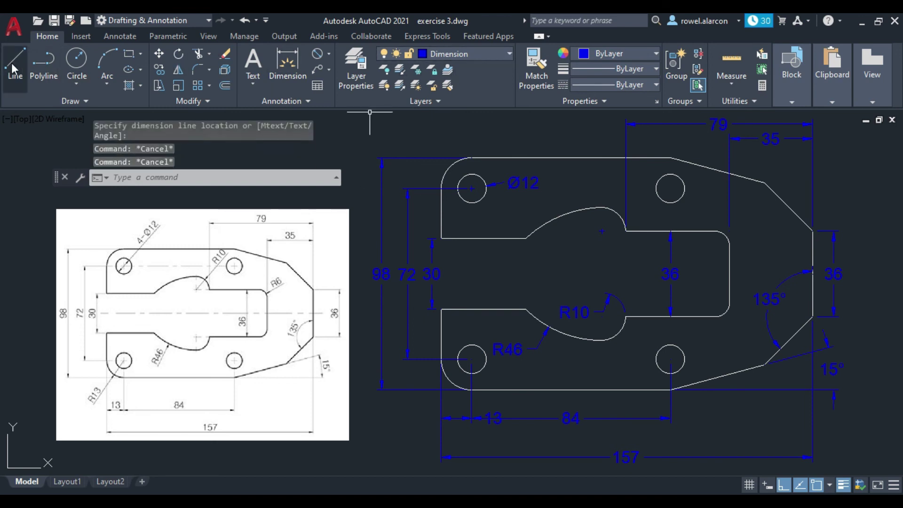
- Draw a horizontal line through the middle of the slot from the plate's right edge to its left edge
click(14, 70)
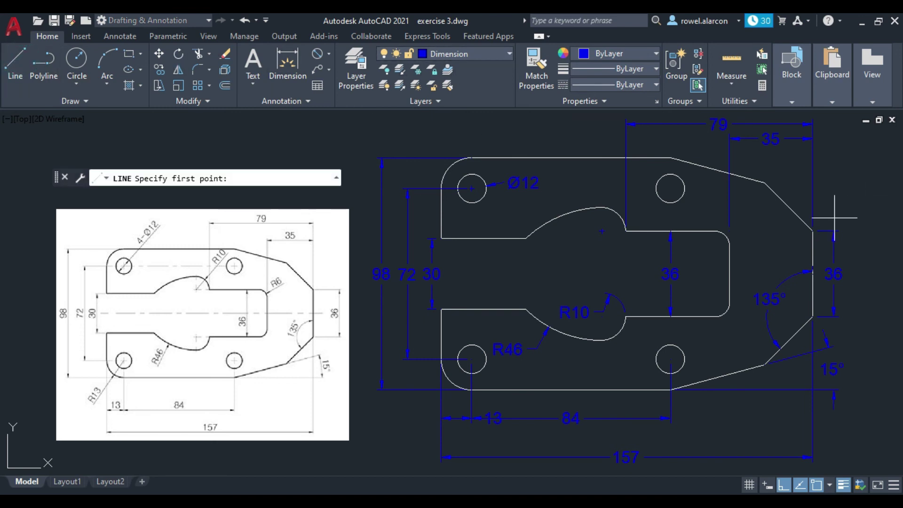
click(813, 271)
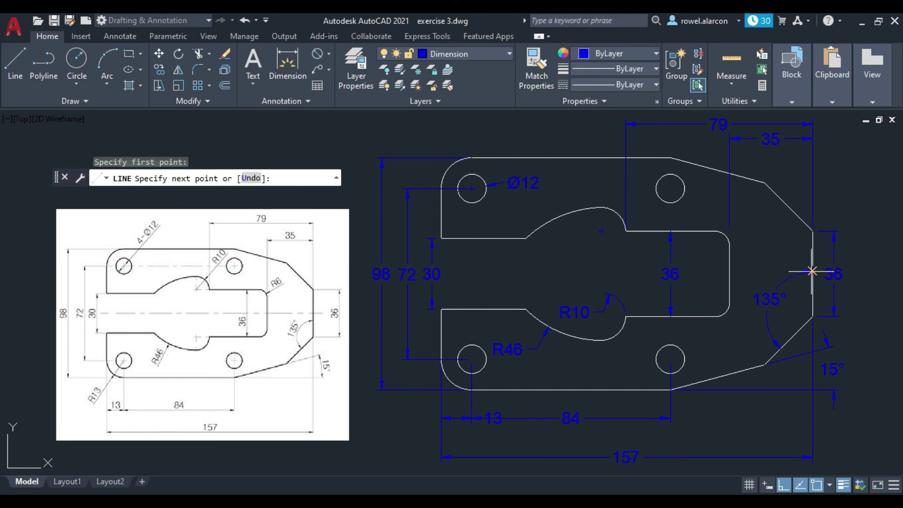
click(441, 270)
key(Escape)
key(Escape)
key(Escape)
key(Escape)
- Make center line the current layer and move the horizontal line through the slot onto that layer
click(509, 55)
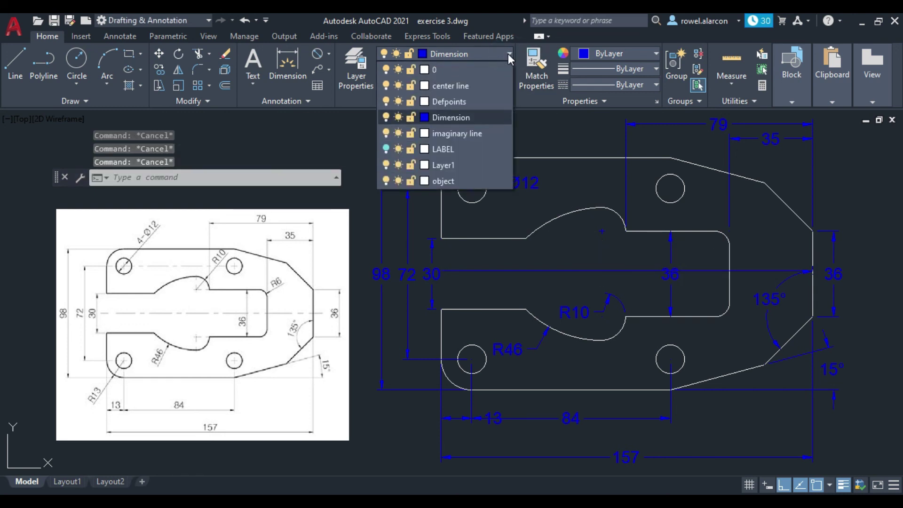
click(458, 85)
click(563, 271)
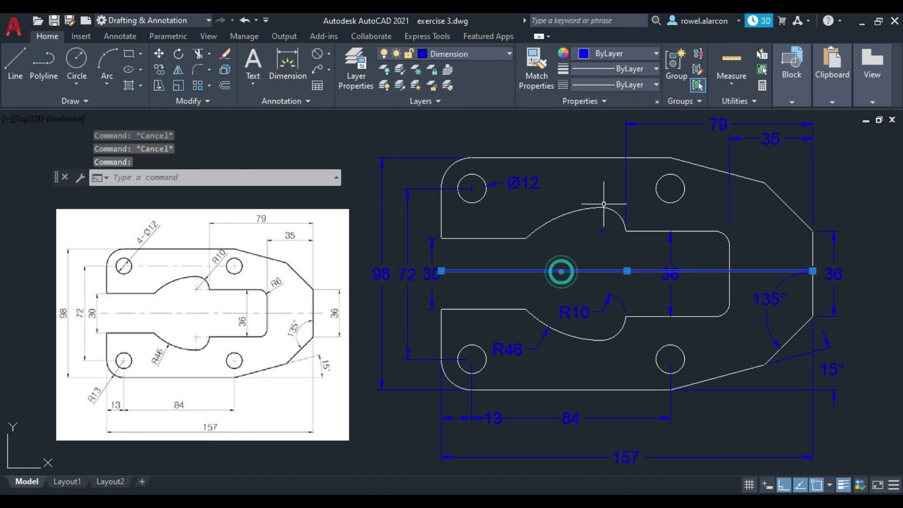
click(510, 54)
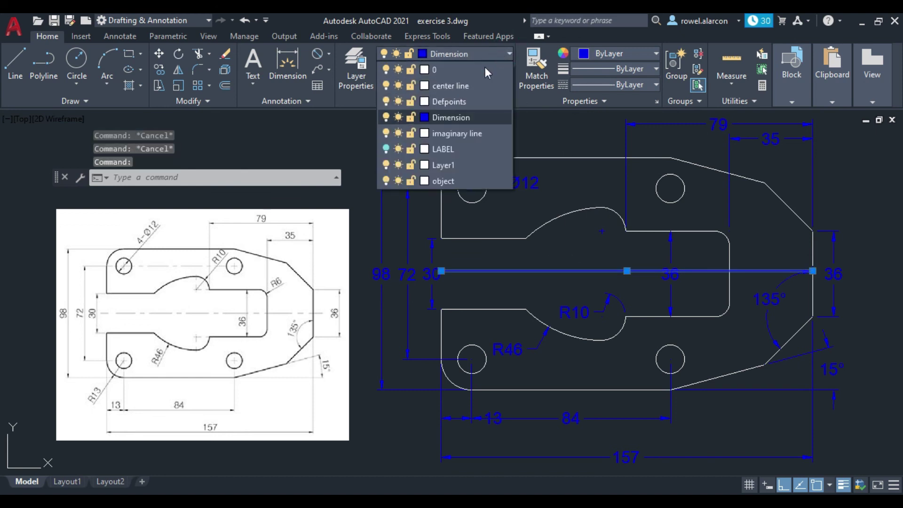
click(440, 85)
key(Escape)
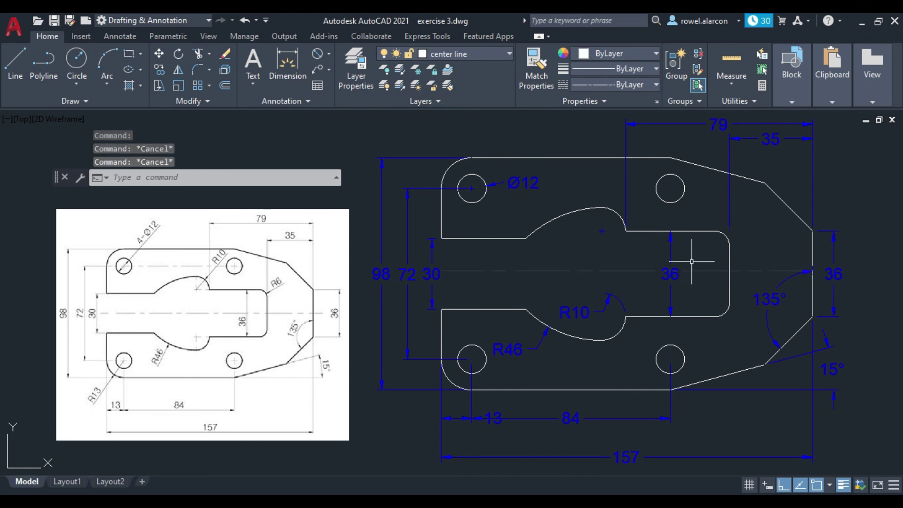
click(17, 62)
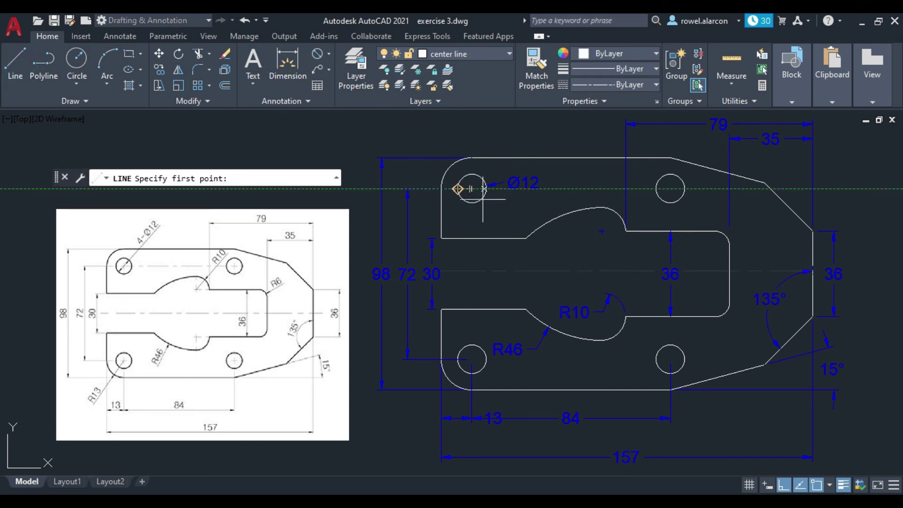
scroll(535, 225, up, 2)
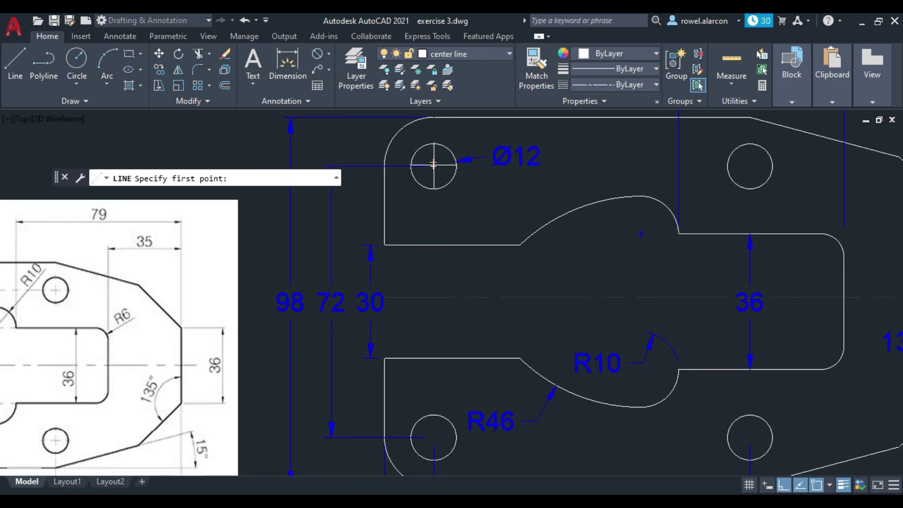
click(830, 485)
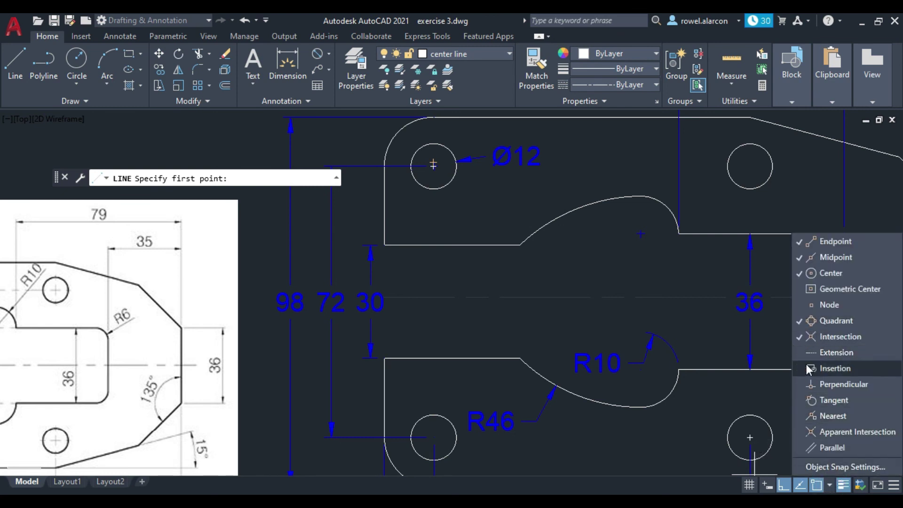
key(Escape)
key(Escape)
key(Escape)
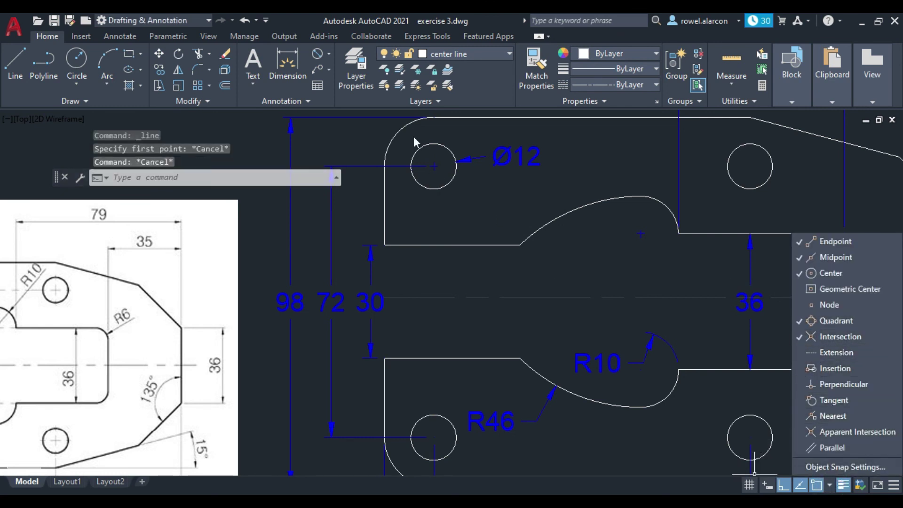
- Draw a horizontal centre line from the upper-left hole's centre to the upper-right hole's centre
click(14, 63)
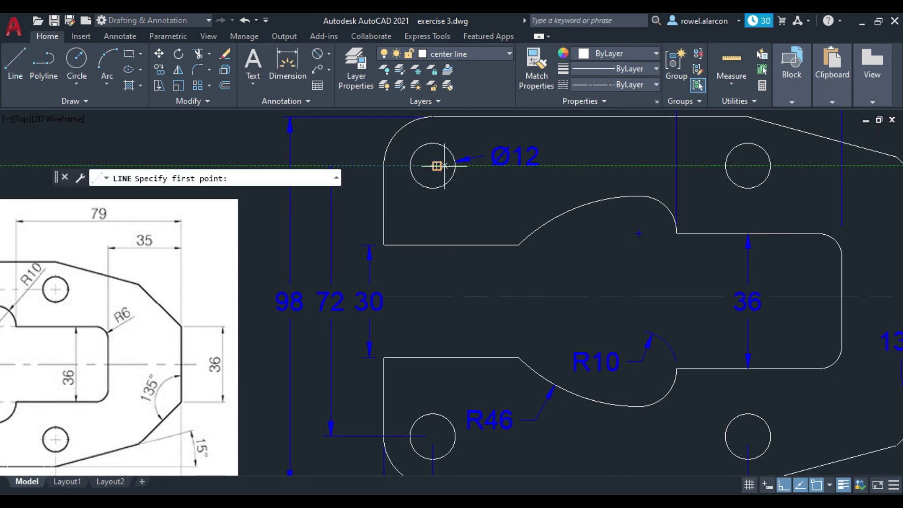
scroll(430, 165, up, 2)
scroll(423, 160, up, 3)
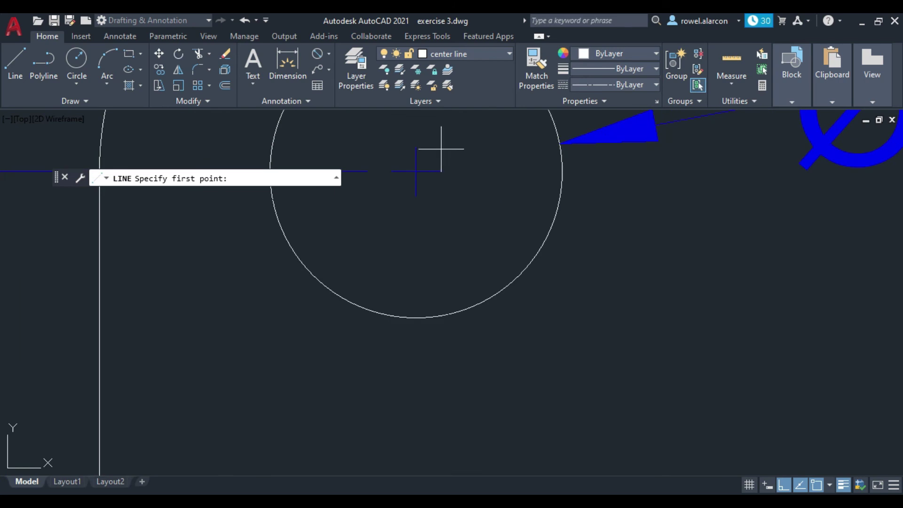
click(416, 171)
scroll(616, 208, up, 2)
middle_drag(615, 208, 425, 257)
scroll(631, 264, down, 2)
scroll(665, 278, down, 4)
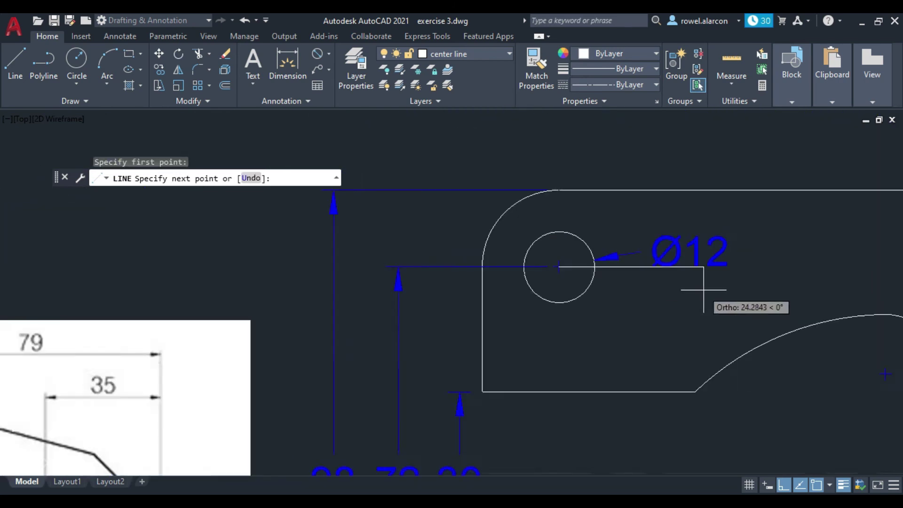
mouse_move(691, 277)
middle_down()
mouse_move(466, 248)
mouse_move(283, 204)
middle_up()
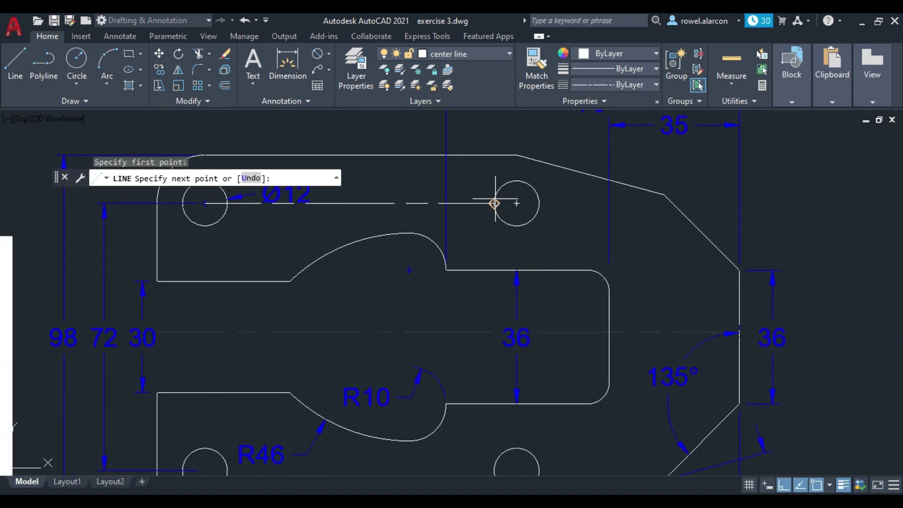
click(517, 204)
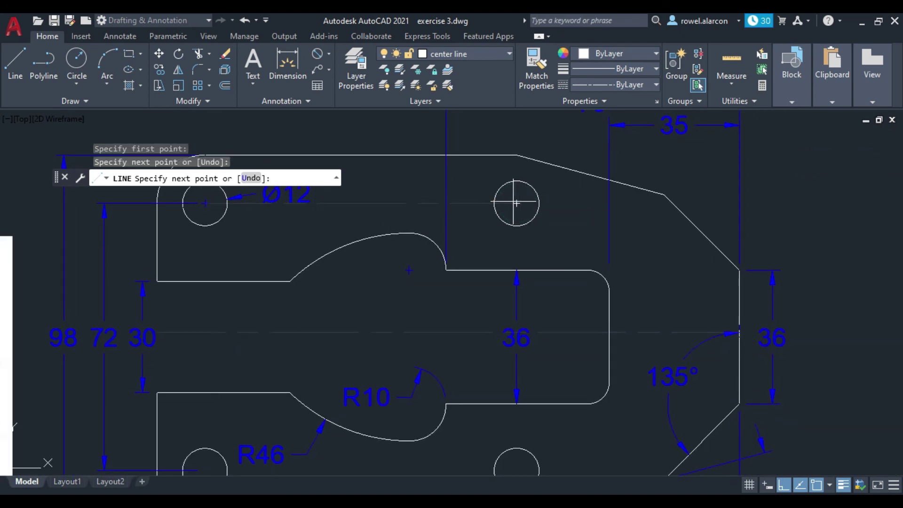
key(Escape)
key(Escape)
scroll(581, 232, up, 2)
scroll(567, 250, down, 6)
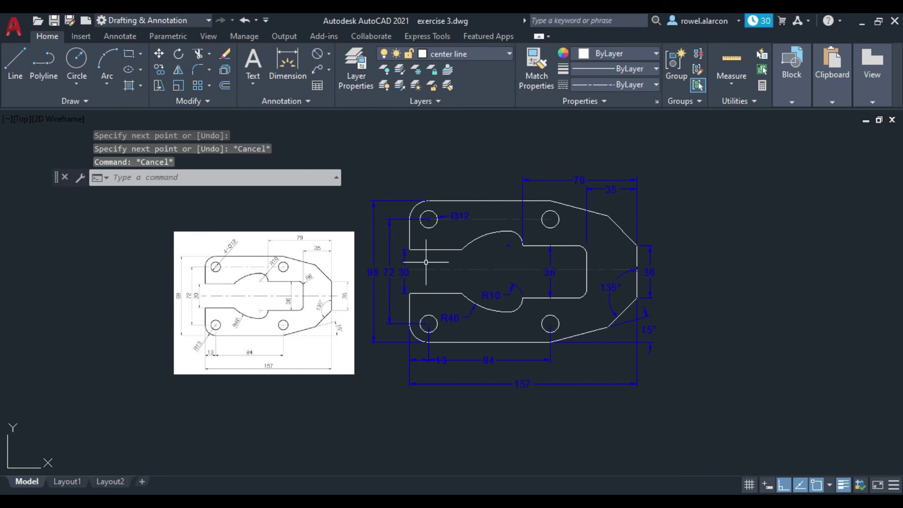
scroll(416, 268, up, 2)
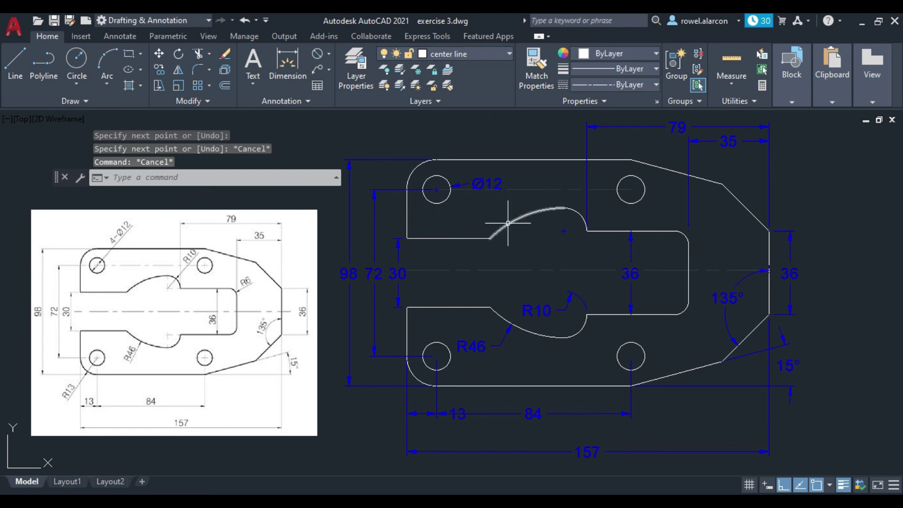
- Turn off the Dimension layer and the center line layer, accepting that the current layer is switched off
click(510, 54)
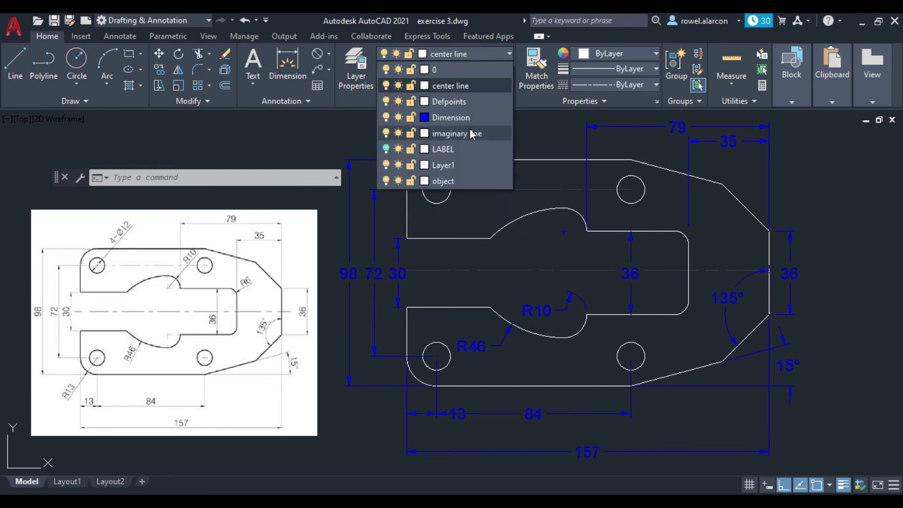
click(387, 117)
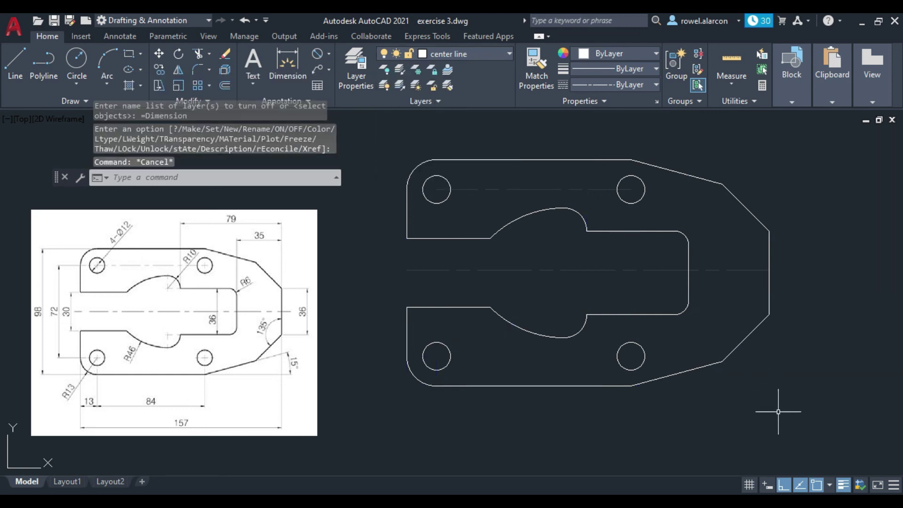
click(510, 53)
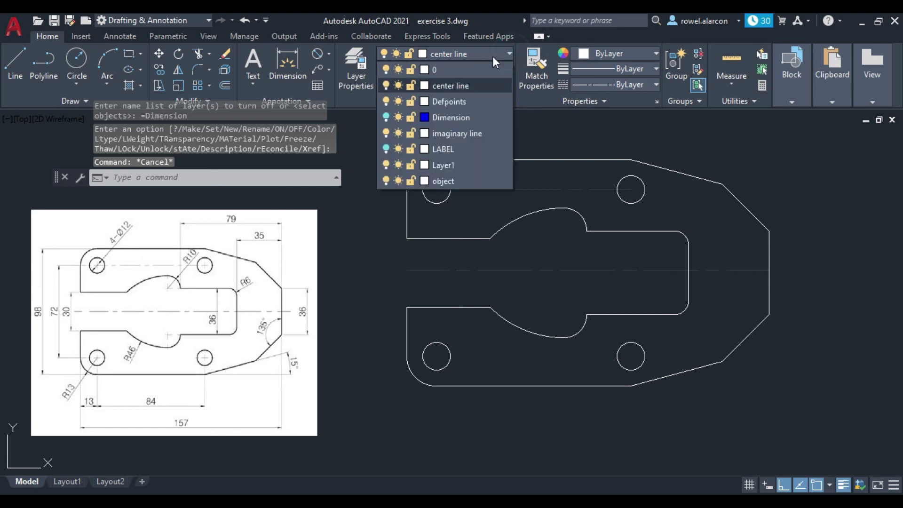
click(386, 86)
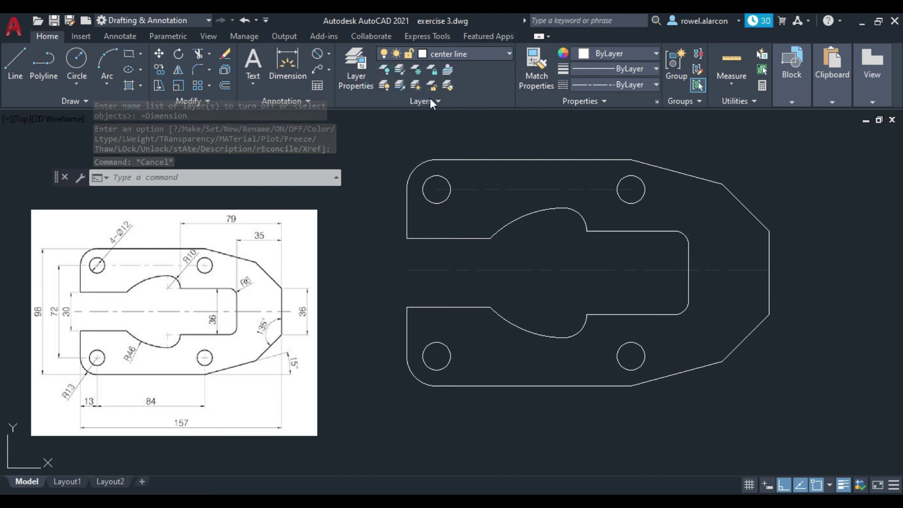
click(394, 233)
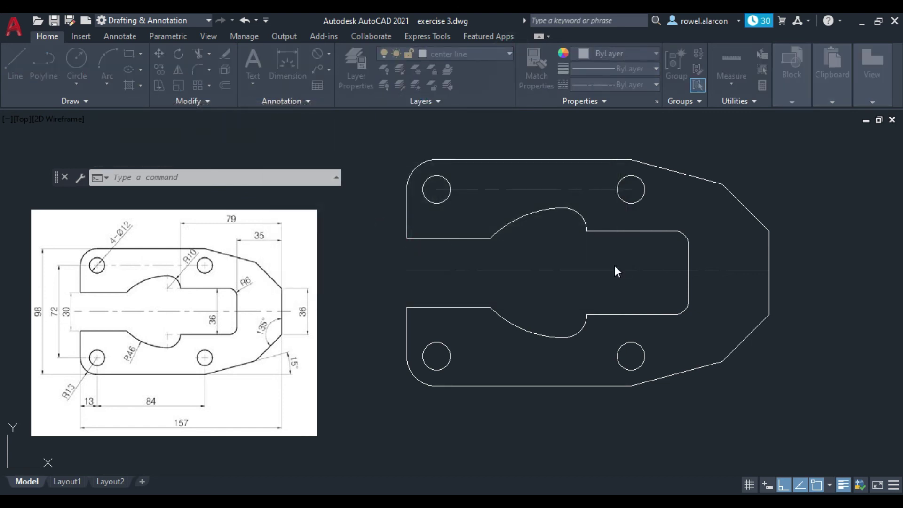
click(811, 424)
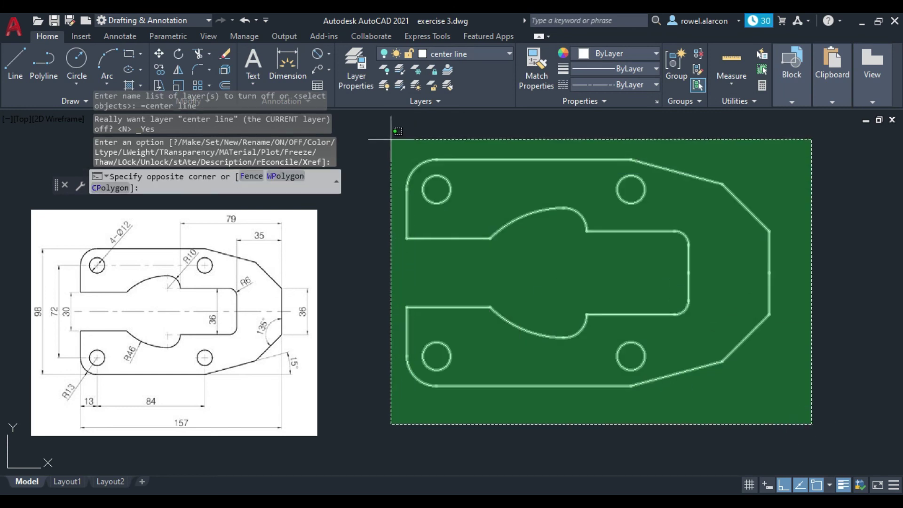
click(391, 138)
click(512, 54)
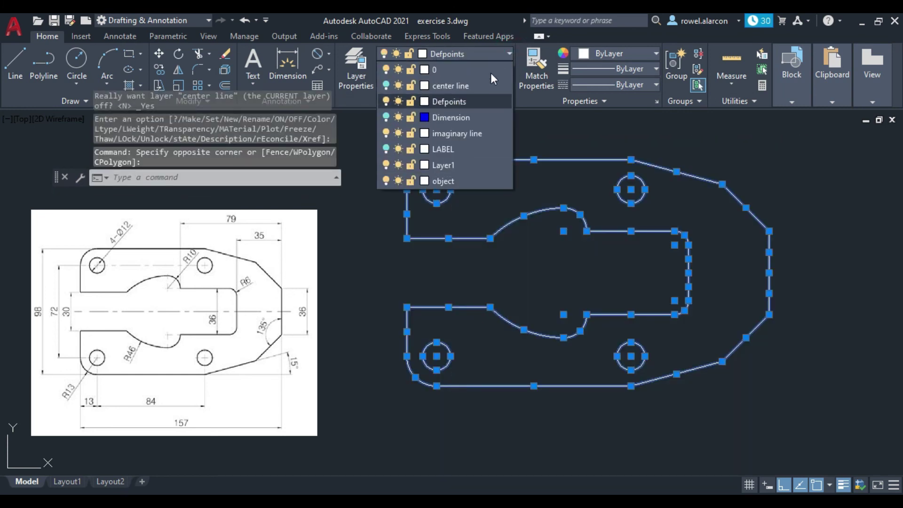
click(384, 181)
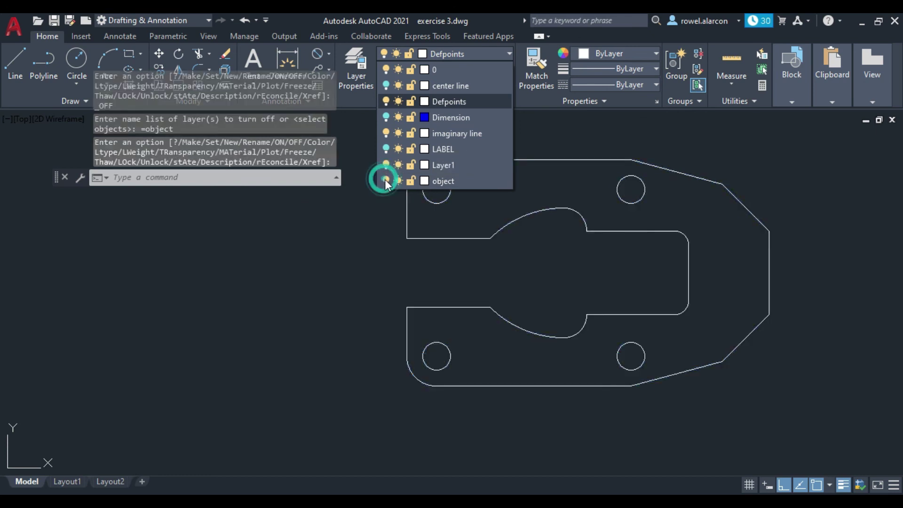
click(385, 182)
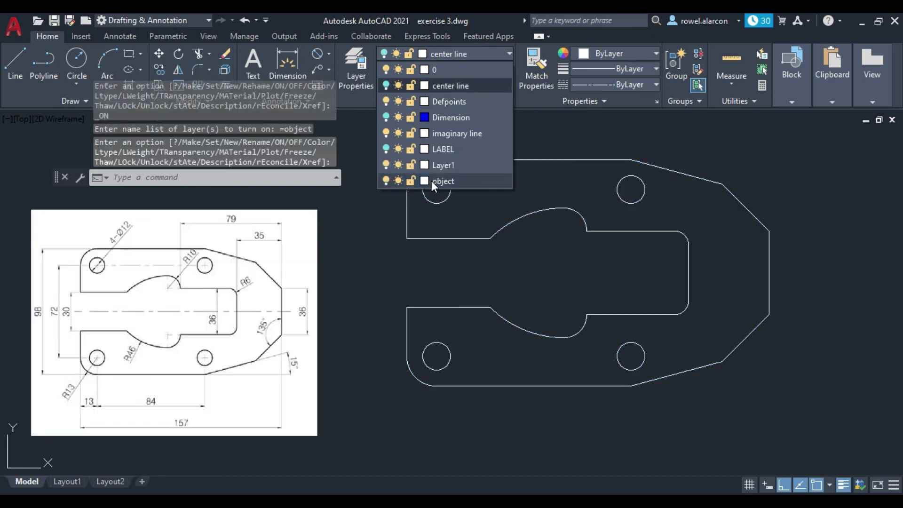
- Make object the current layer
click(439, 181)
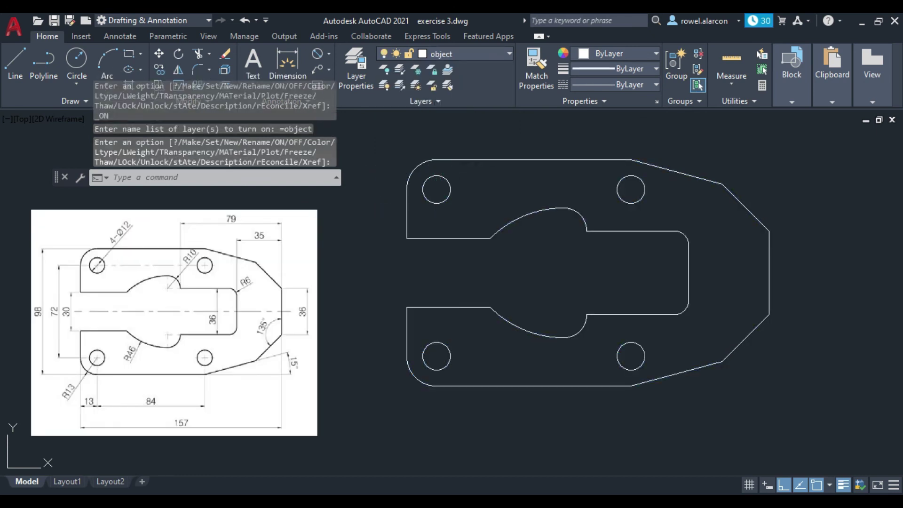
click(505, 55)
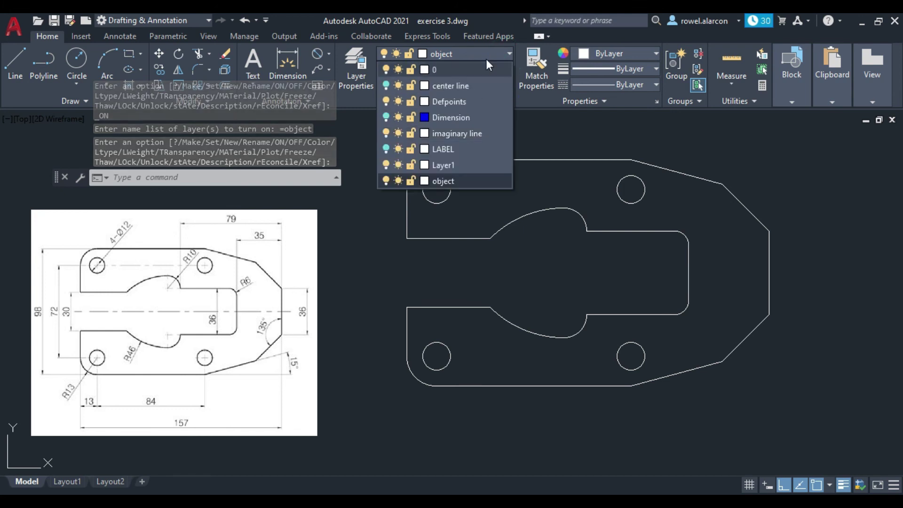
click(436, 181)
- Move the whole plate outline, the slot contour and the four holes onto the object layer, and clear the selection
click(502, 158)
click(396, 132)
click(778, 404)
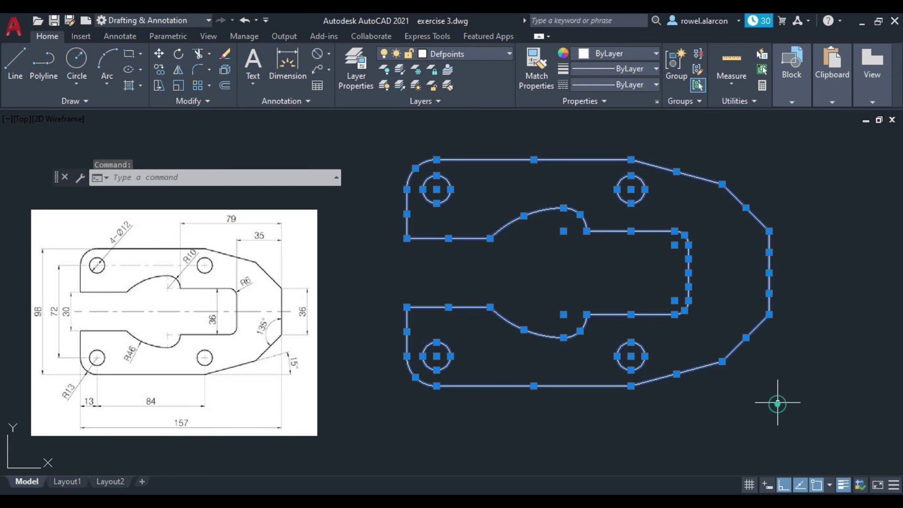
click(505, 54)
click(439, 178)
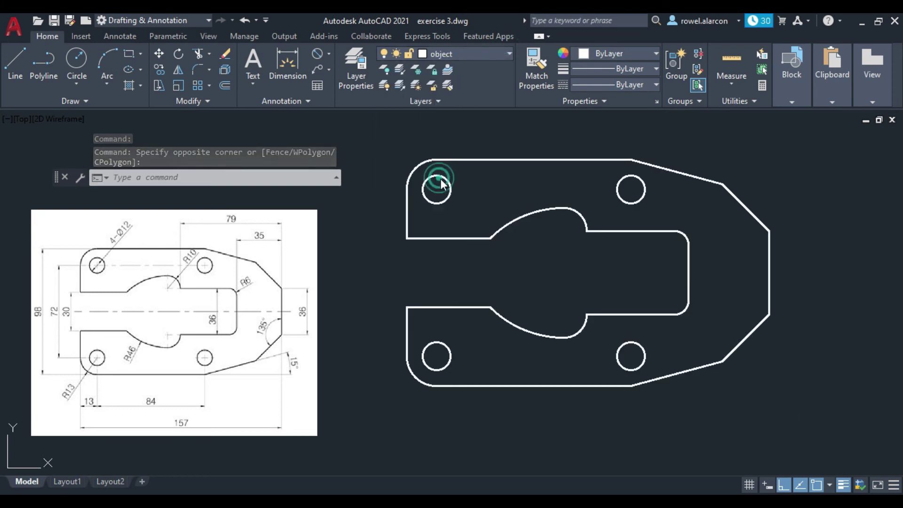
key(Escape)
key(Escape)
key(Escape)
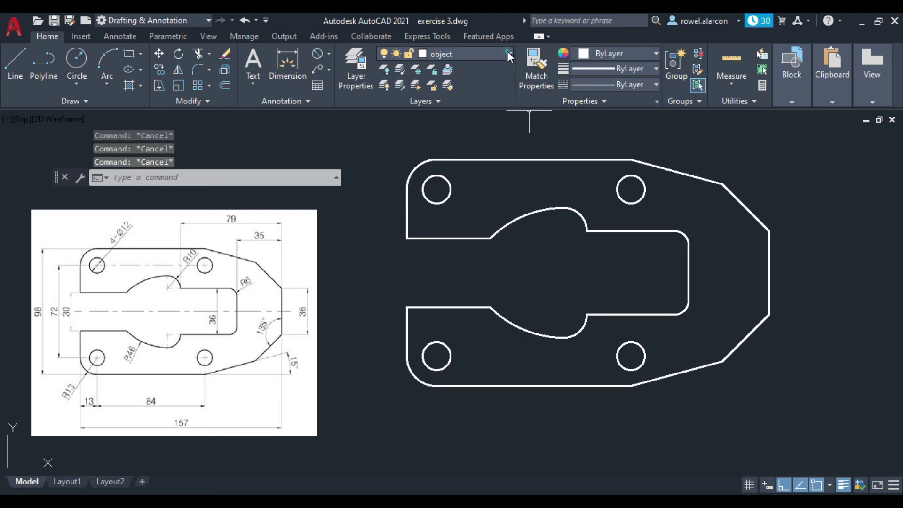
- Turn the Dimension and center line layers back on, leaving the LABEL layer off
click(507, 54)
click(386, 118)
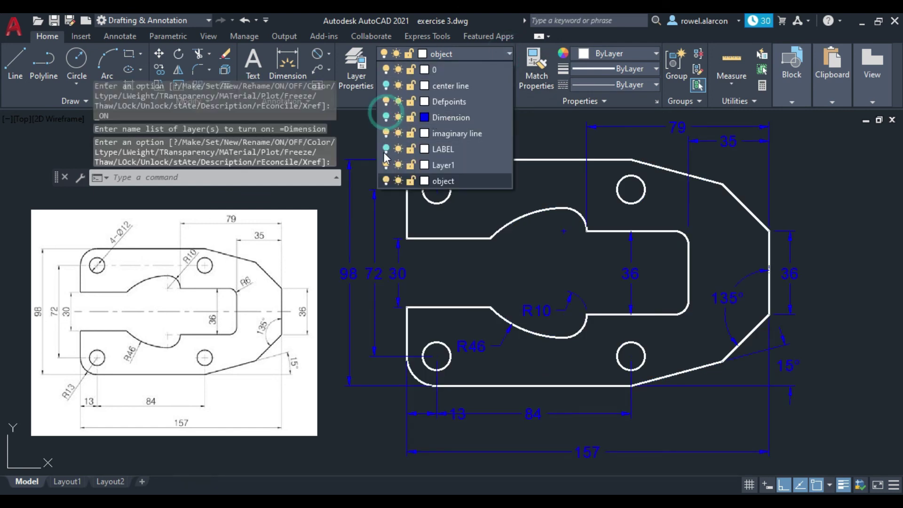
click(387, 149)
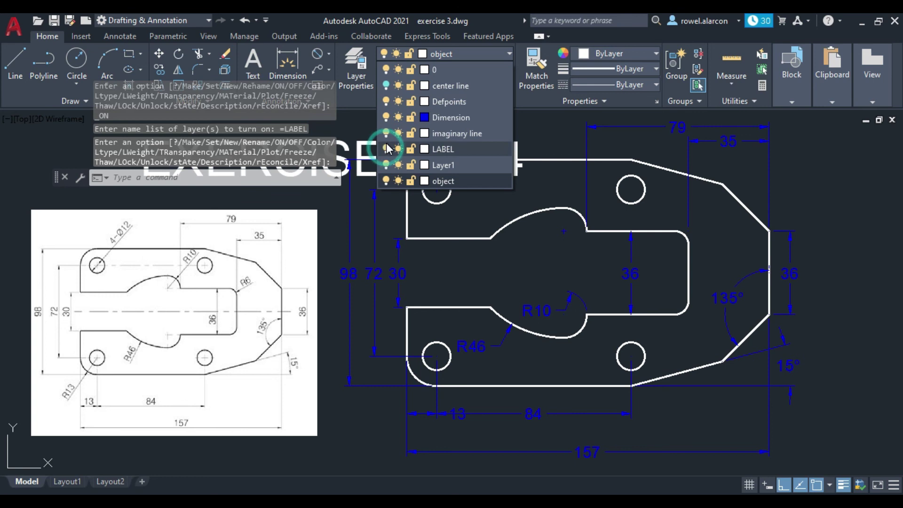
click(387, 86)
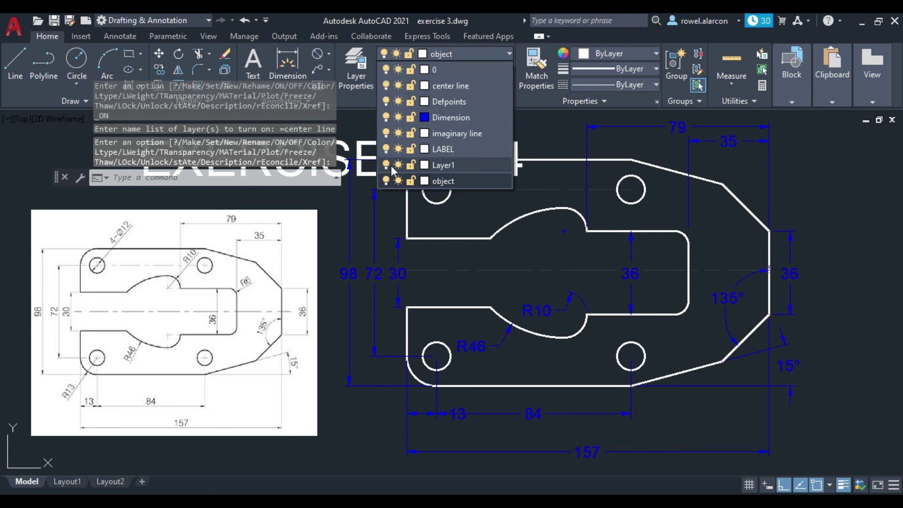
click(394, 146)
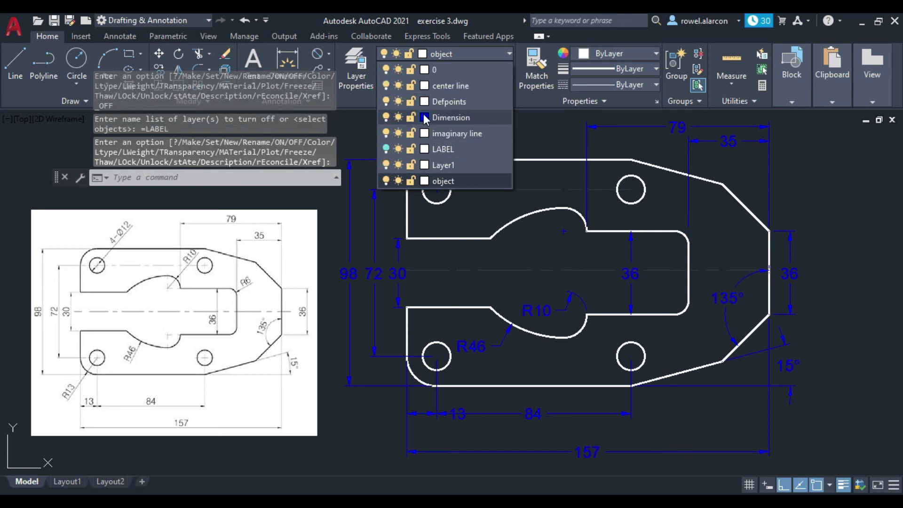
click(340, 236)
key(Escape)
key(Escape)
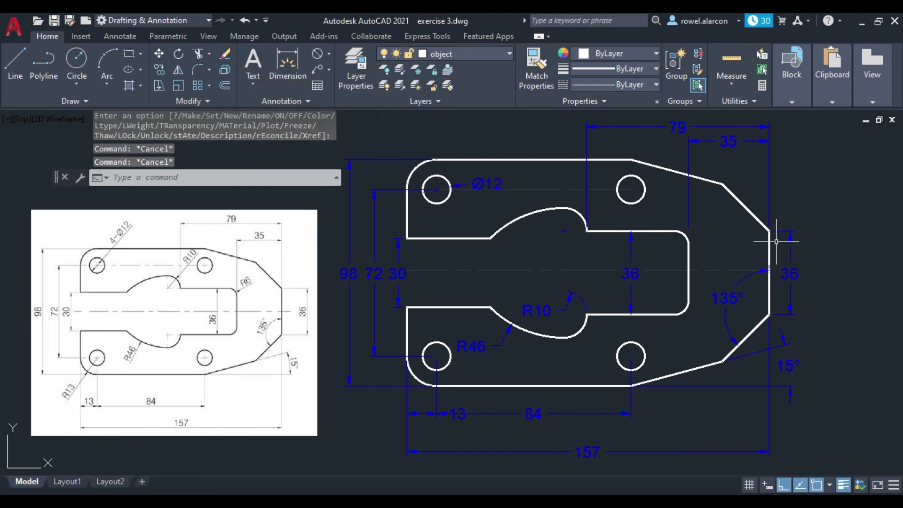
mouse_move(837, 274)
middle_down()
mouse_move(835, 253)
mouse_move(850, 280)
middle_up()
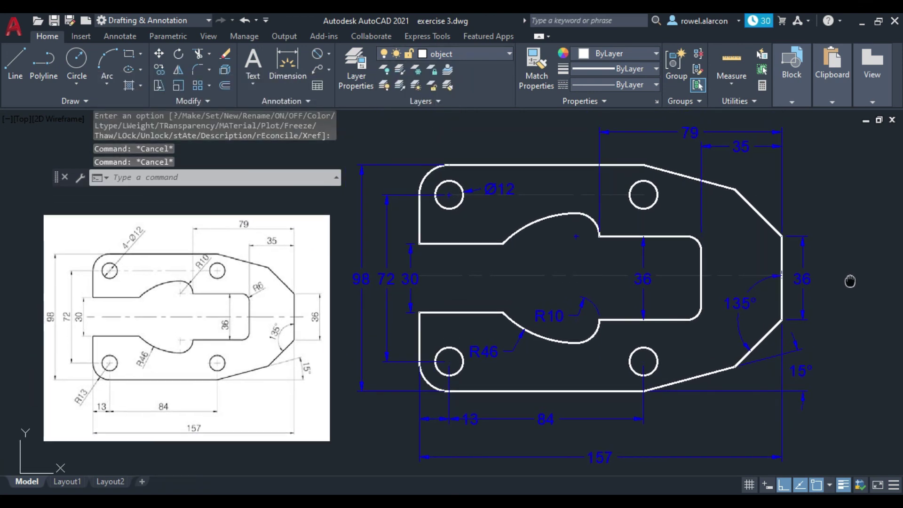